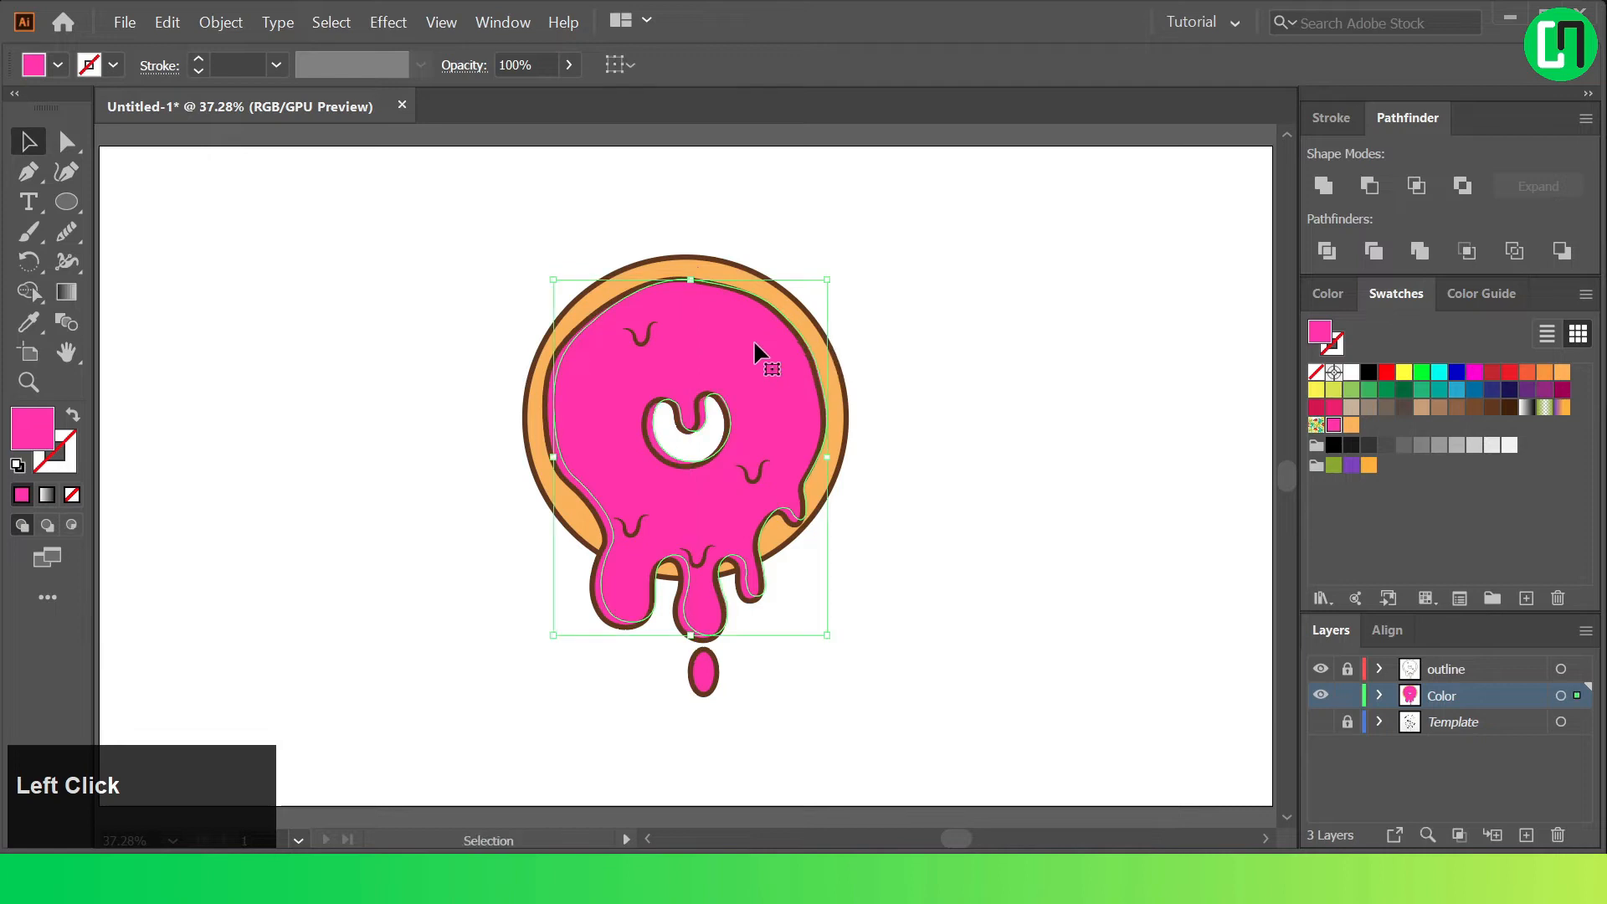
Select both overlapping icing shapes and remove the excess pink along the middle and right drips and right edge with Shape Builder.
click(965, 540)
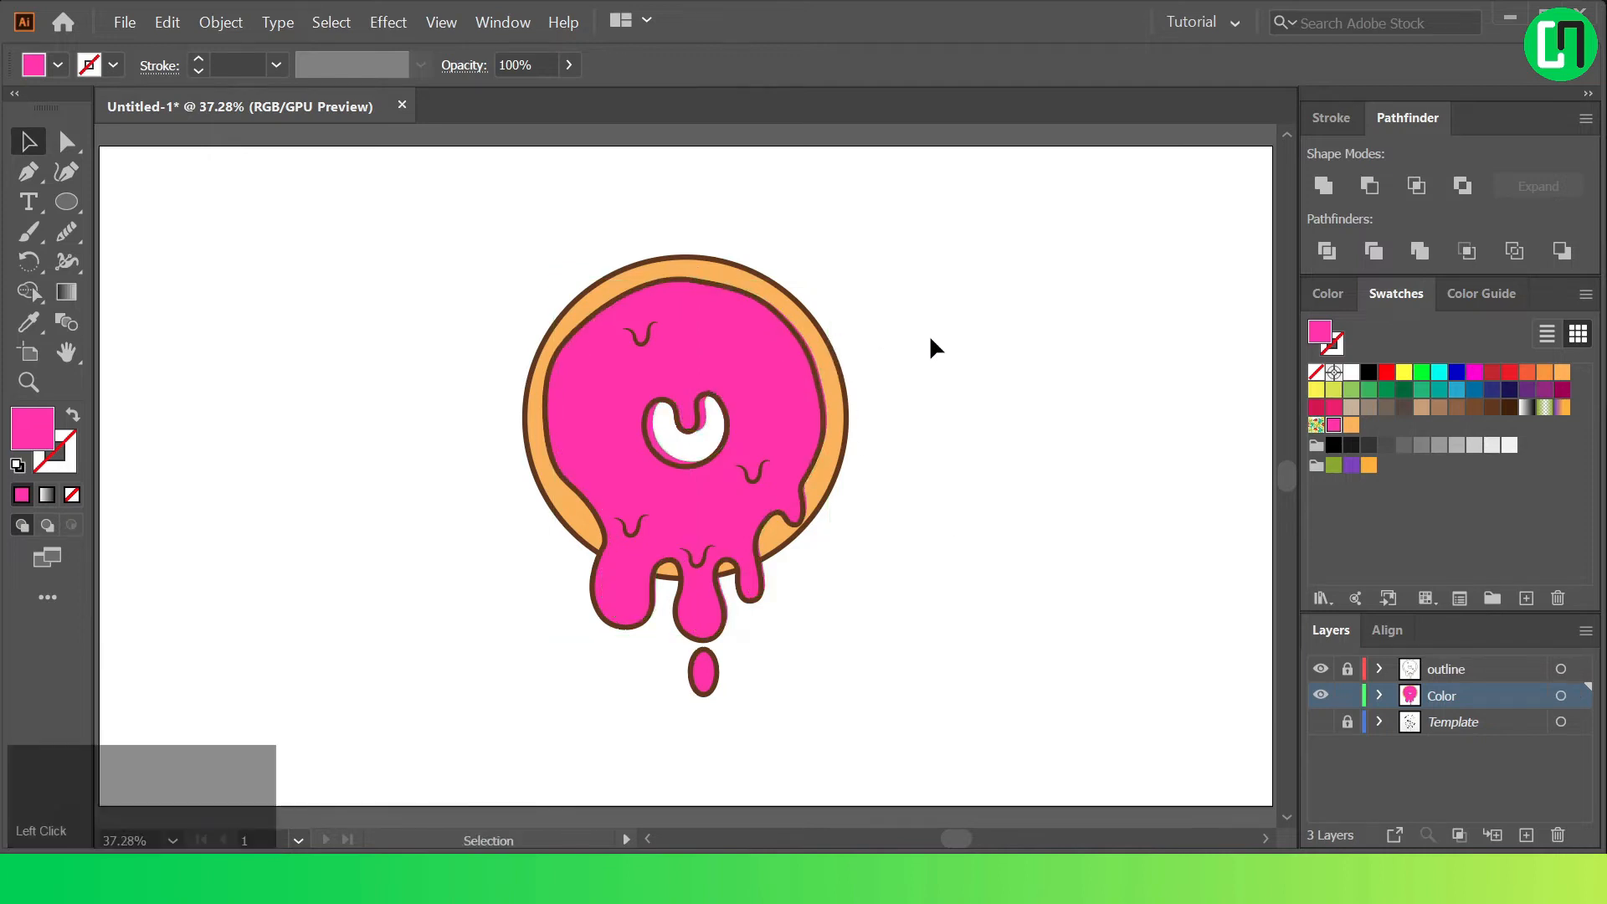
click(757, 338)
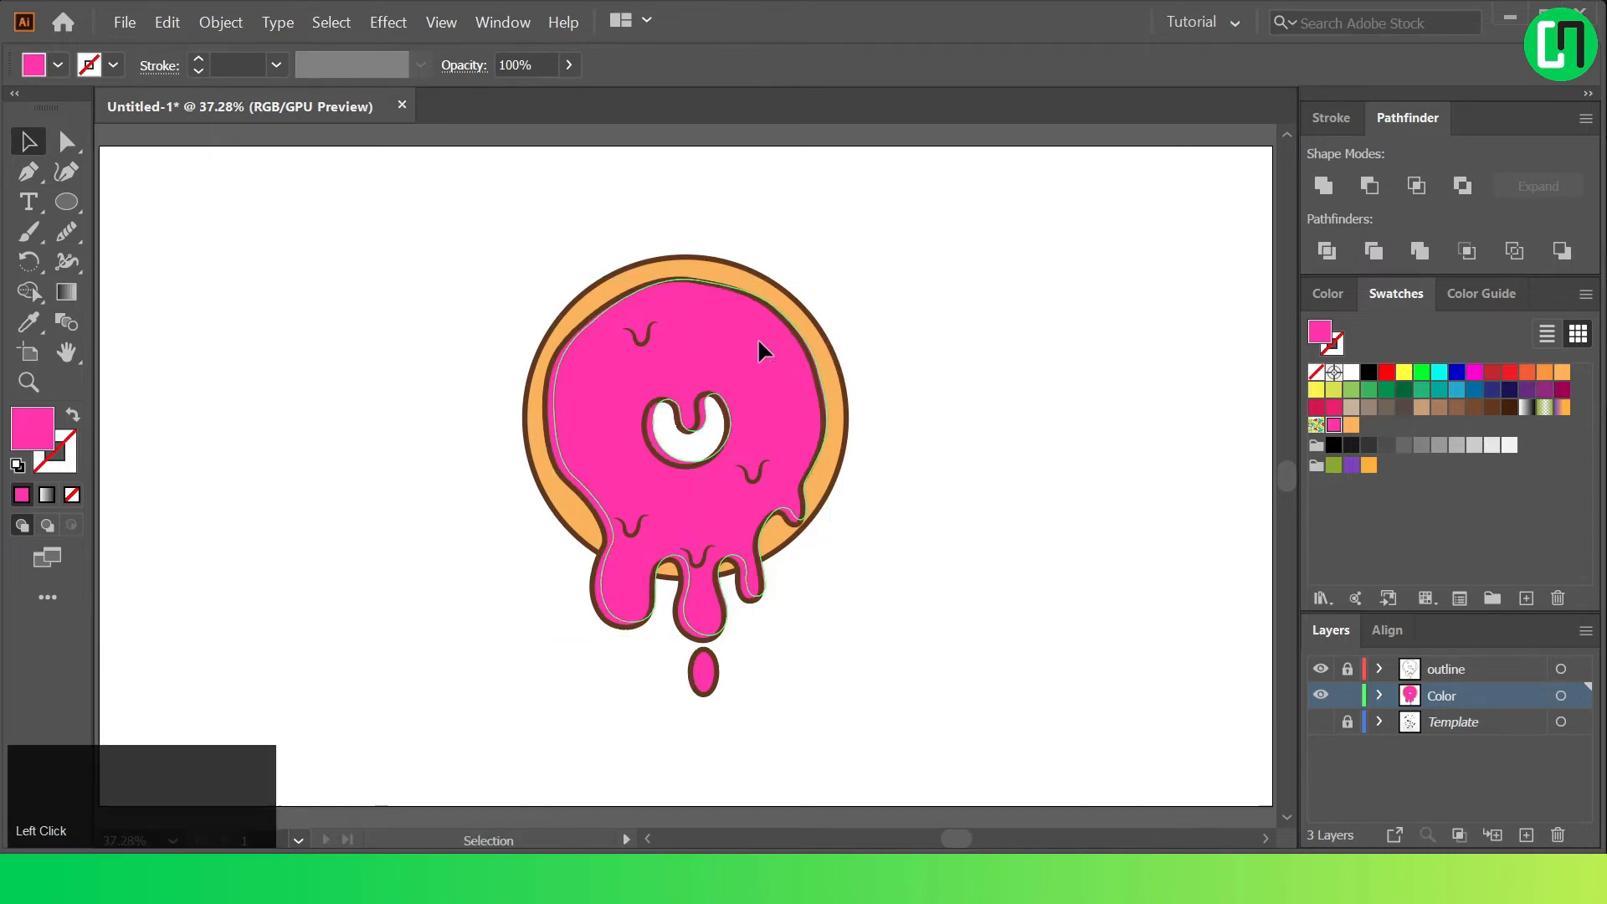
shift+click(550, 396)
click(28, 294)
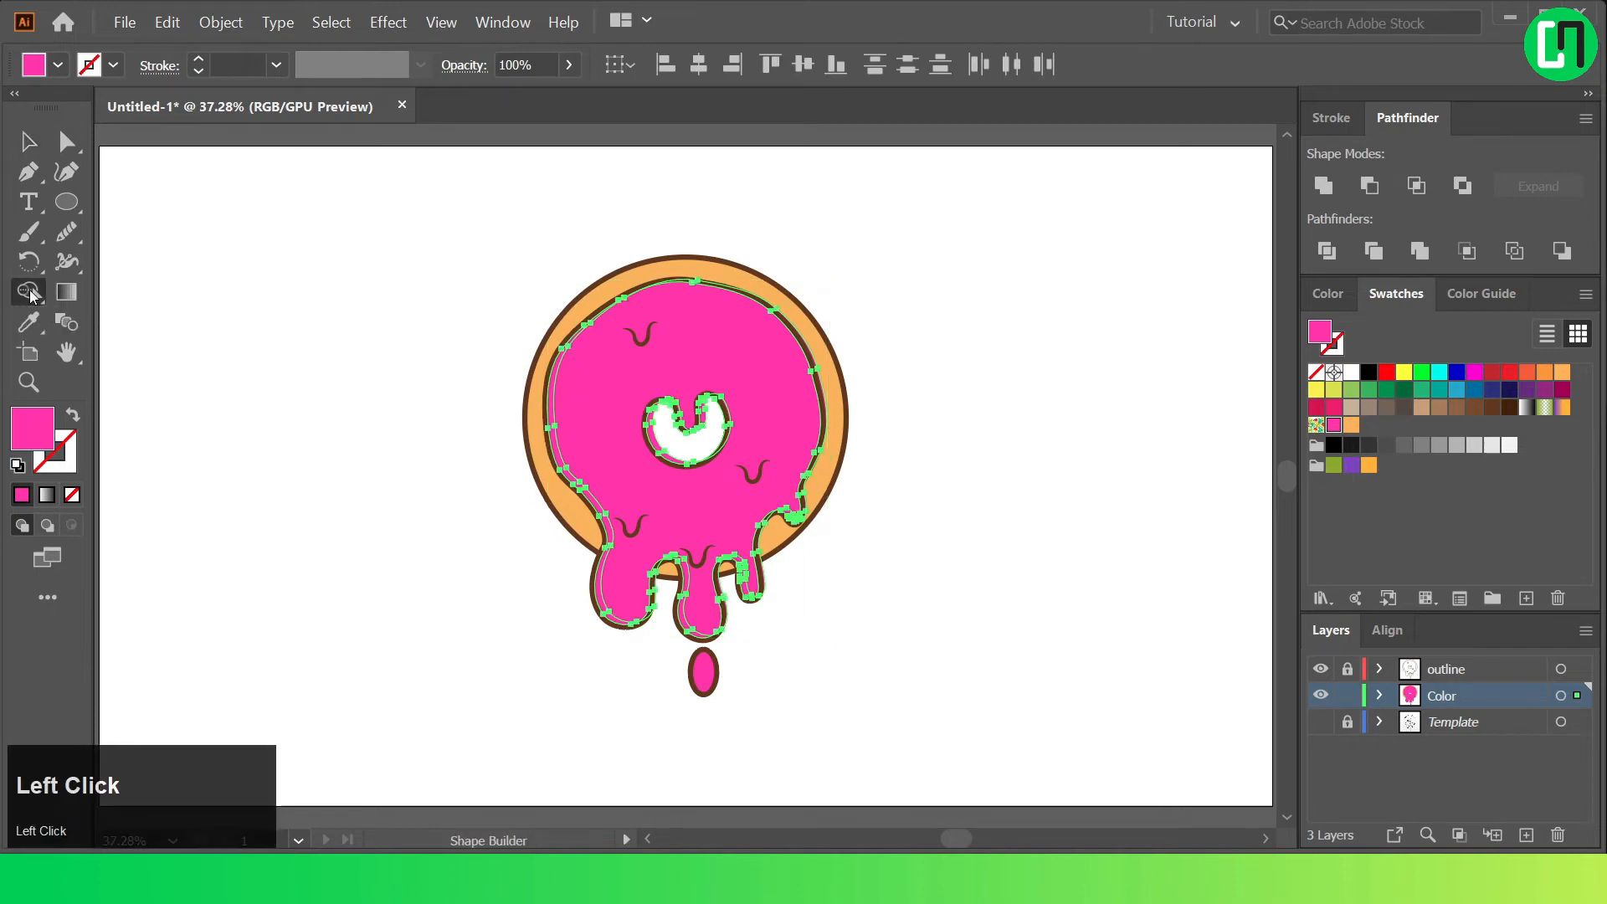
scroll(778, 590, down, 3)
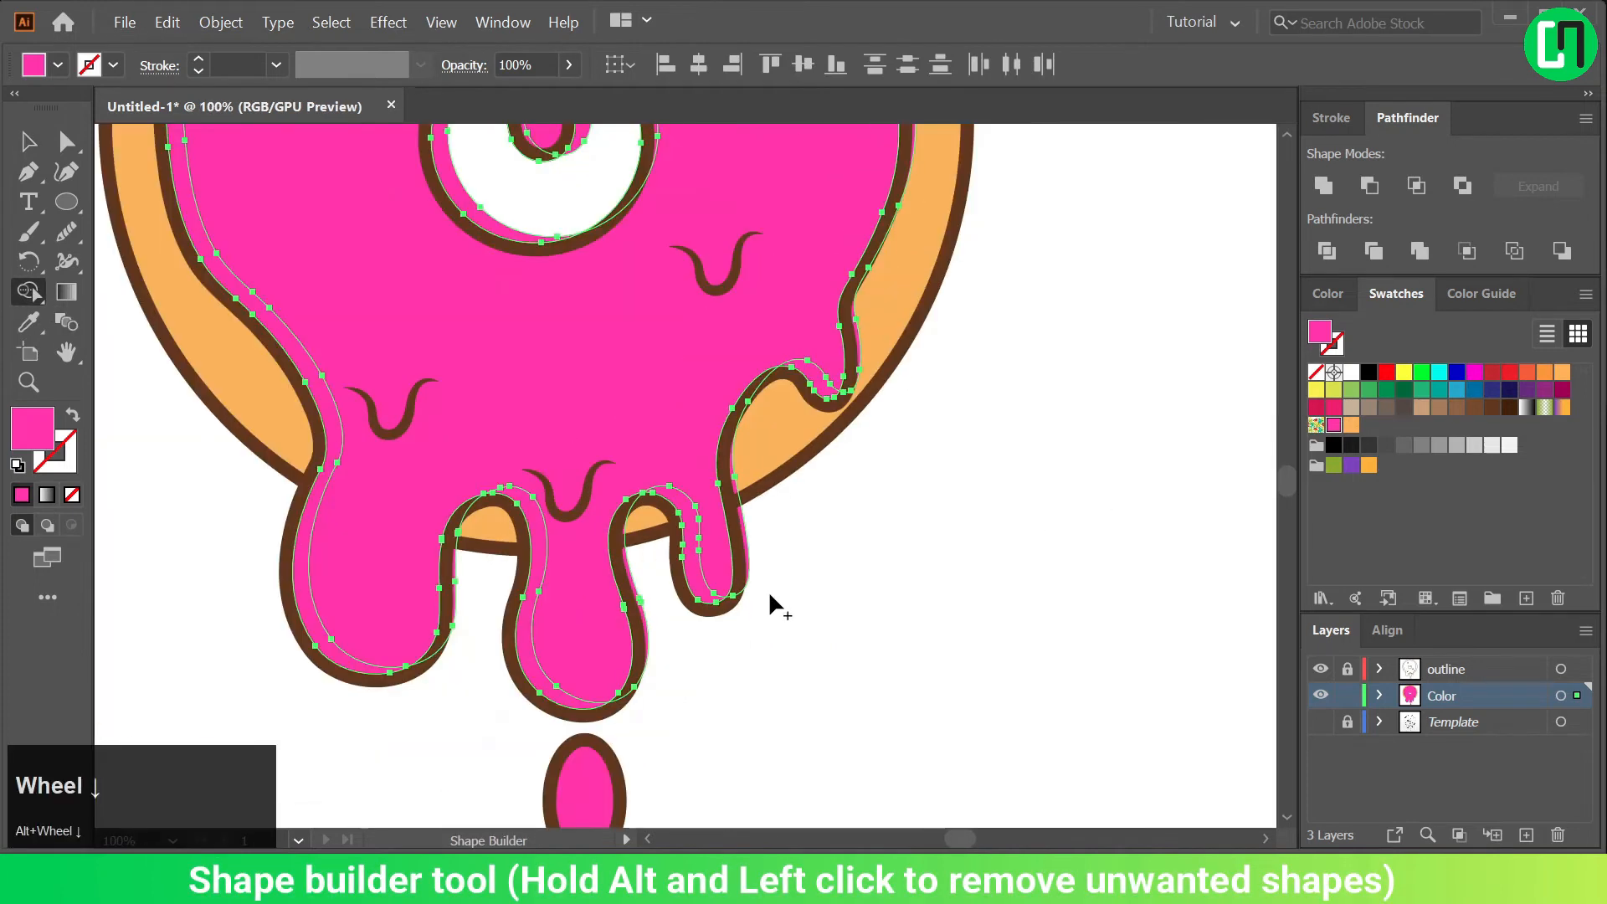
click(591, 566)
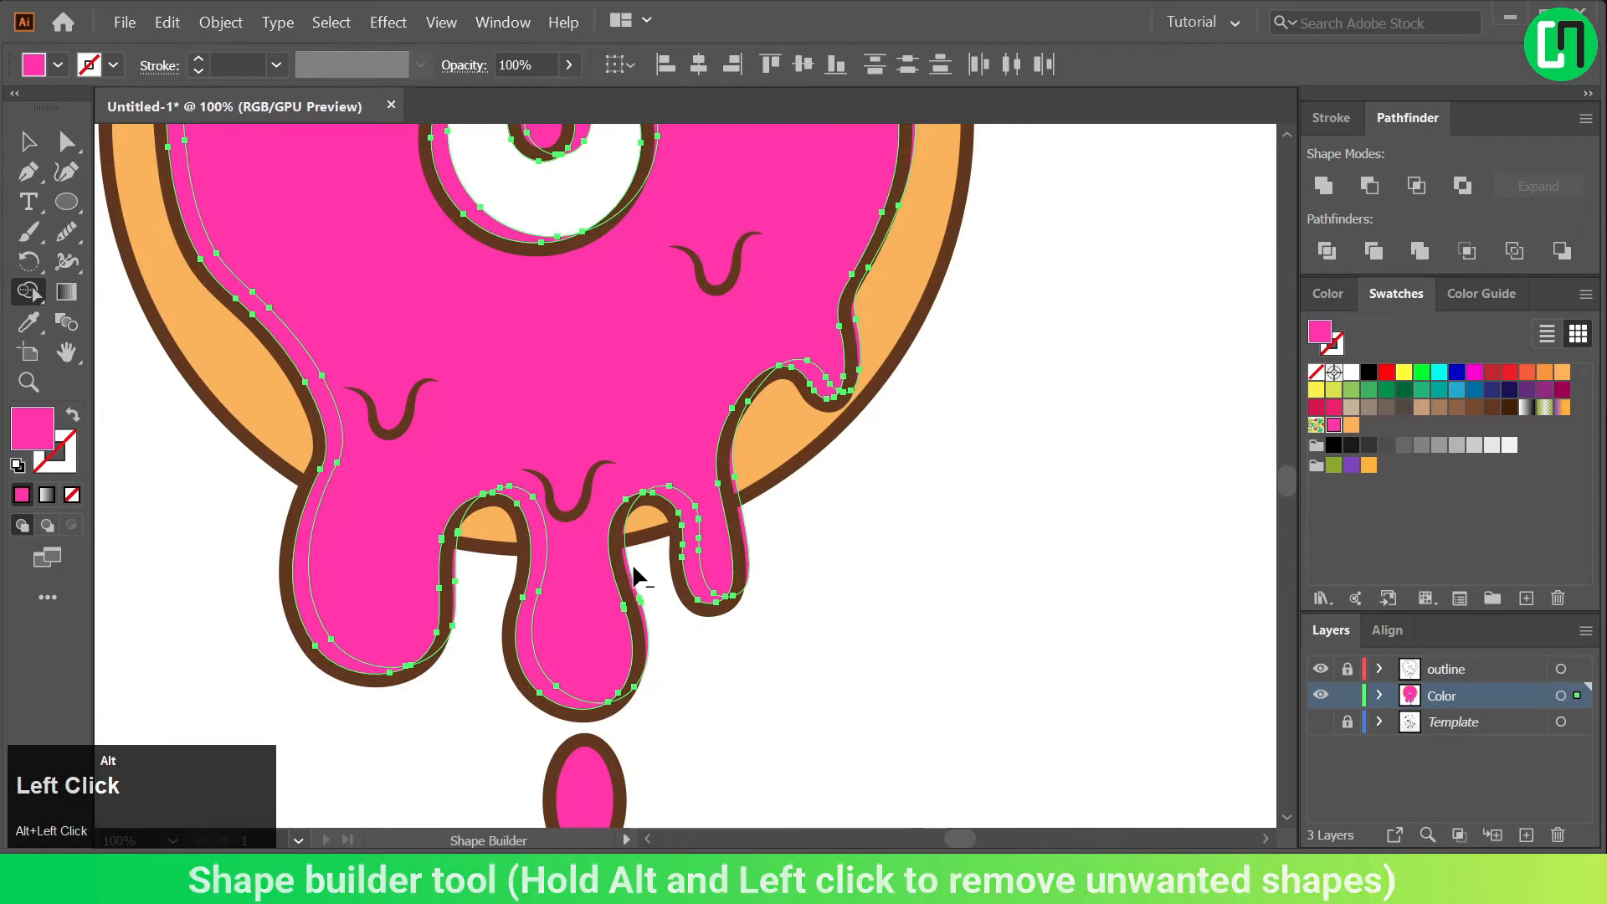
alt+click(628, 576)
alt+click(743, 524)
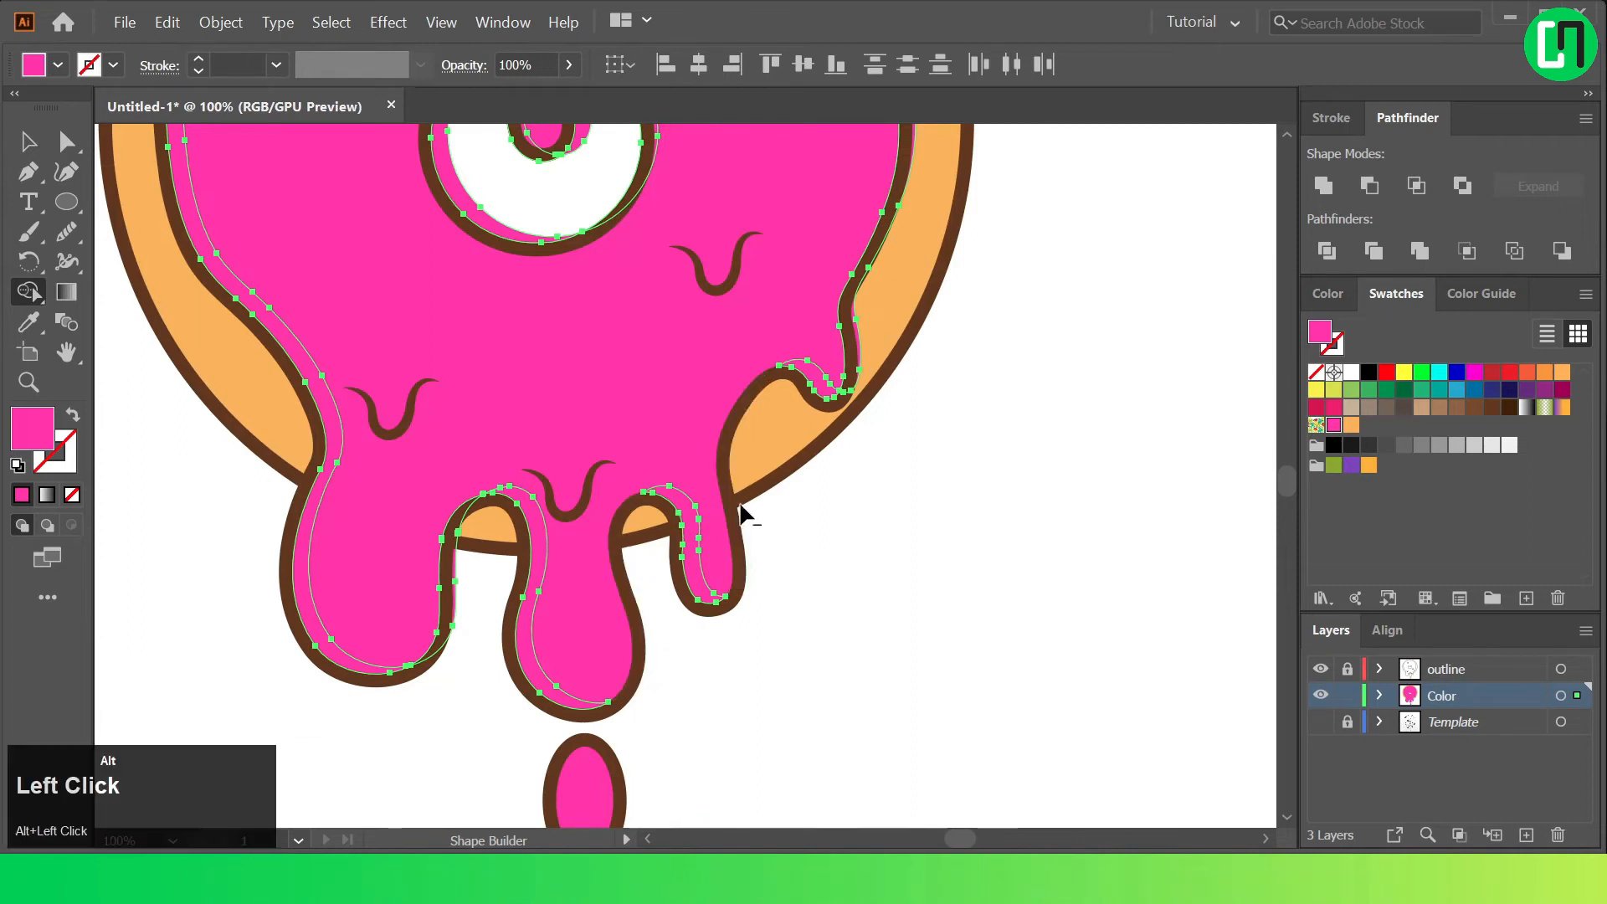
alt+click(856, 347)
Remove the leftover pink slivers inside the donut hole with Shape Builder and clear the selection.
scroll(854, 348, up, 3)
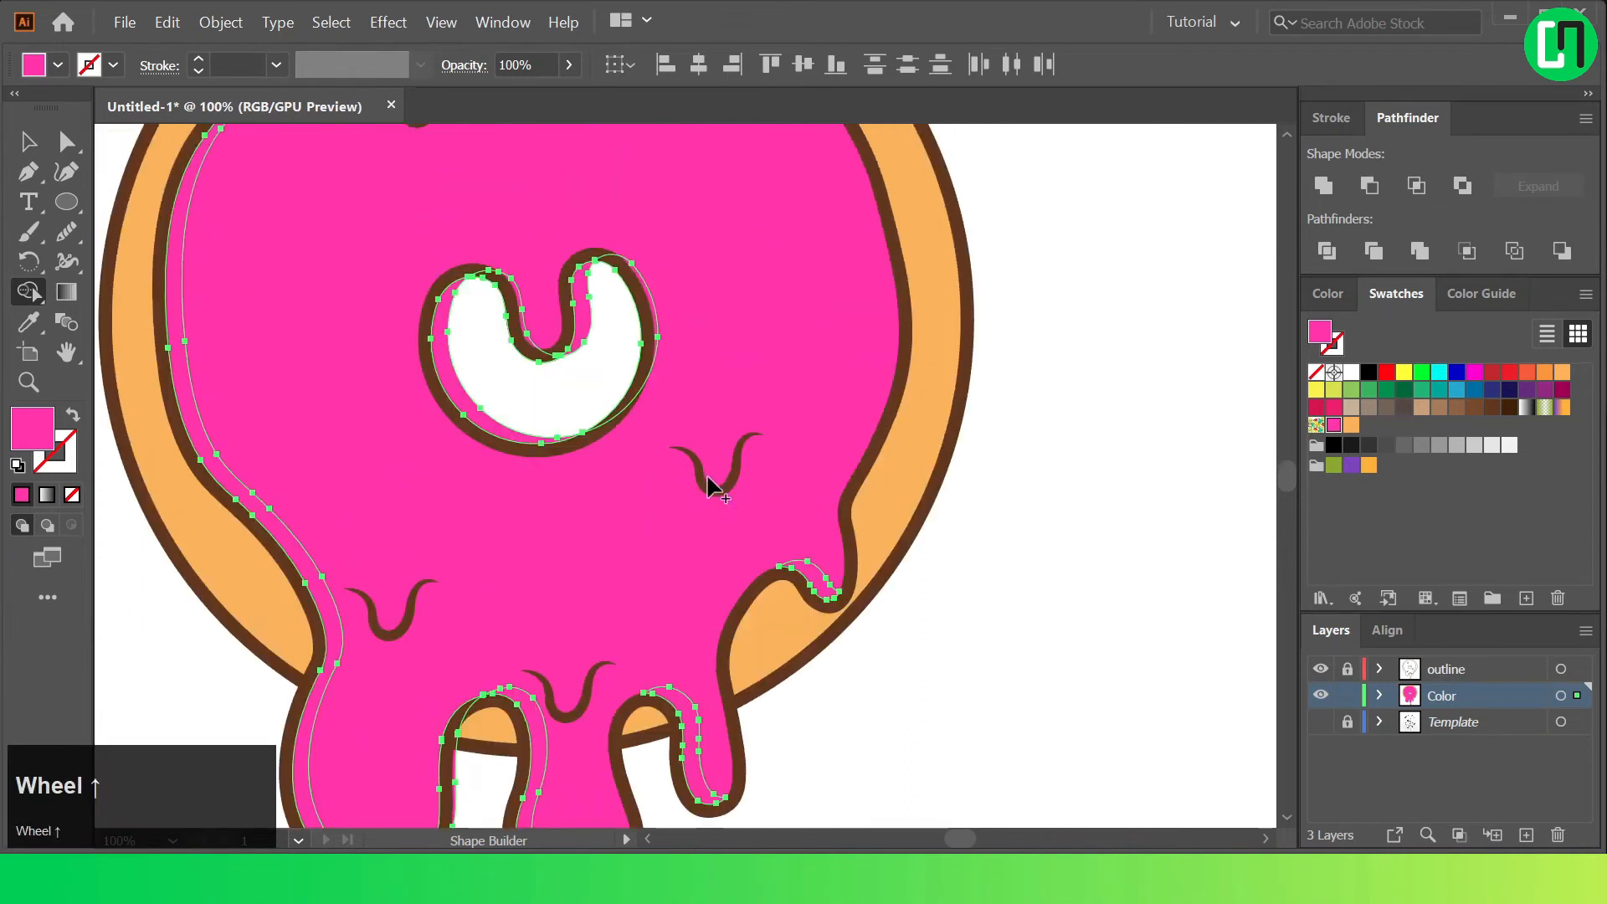
alt+click(449, 370)
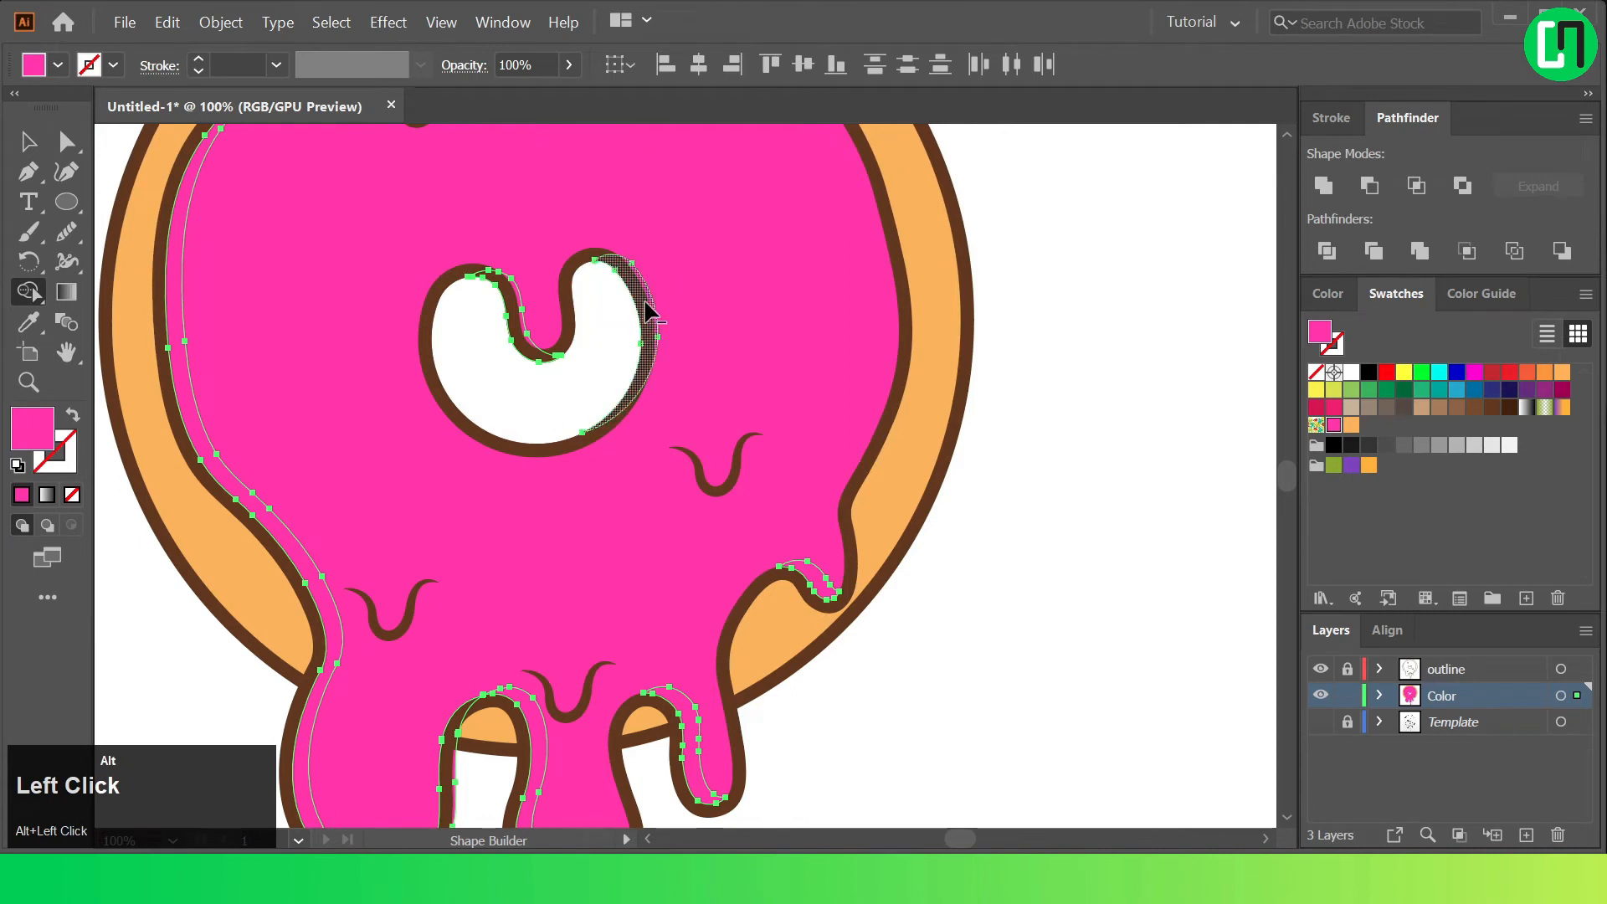
scroll(785, 342, down, 3)
click(28, 140)
click(904, 334)
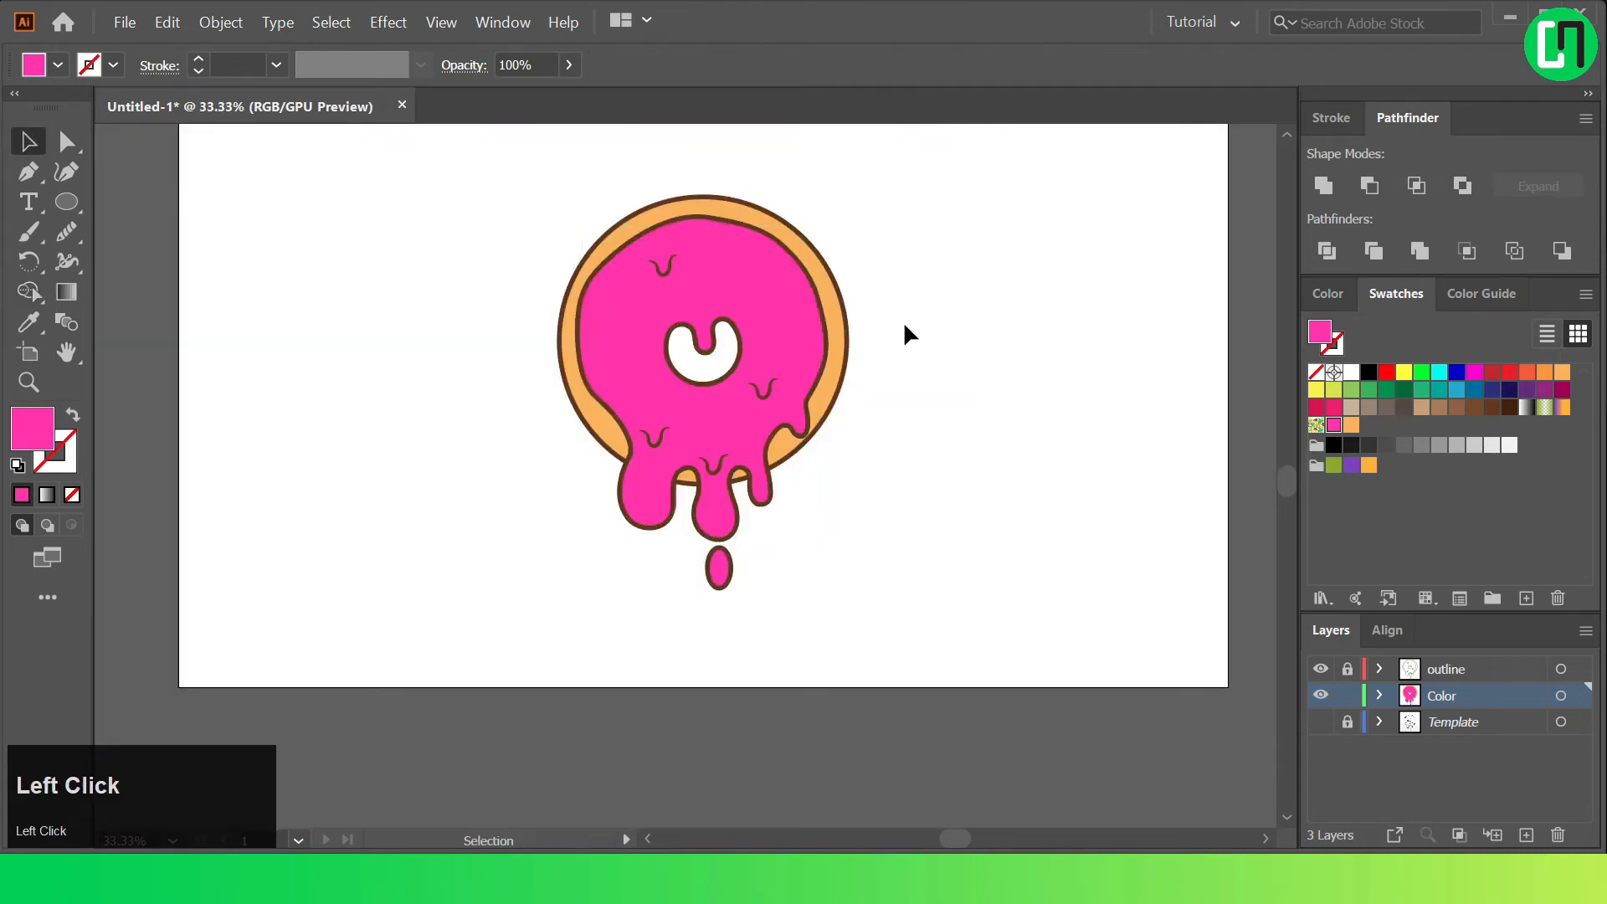
Fill the offset highlight strip along the icing's left edge with white and set its opacity to 80%.
key(ctrl+0)
click(554, 427)
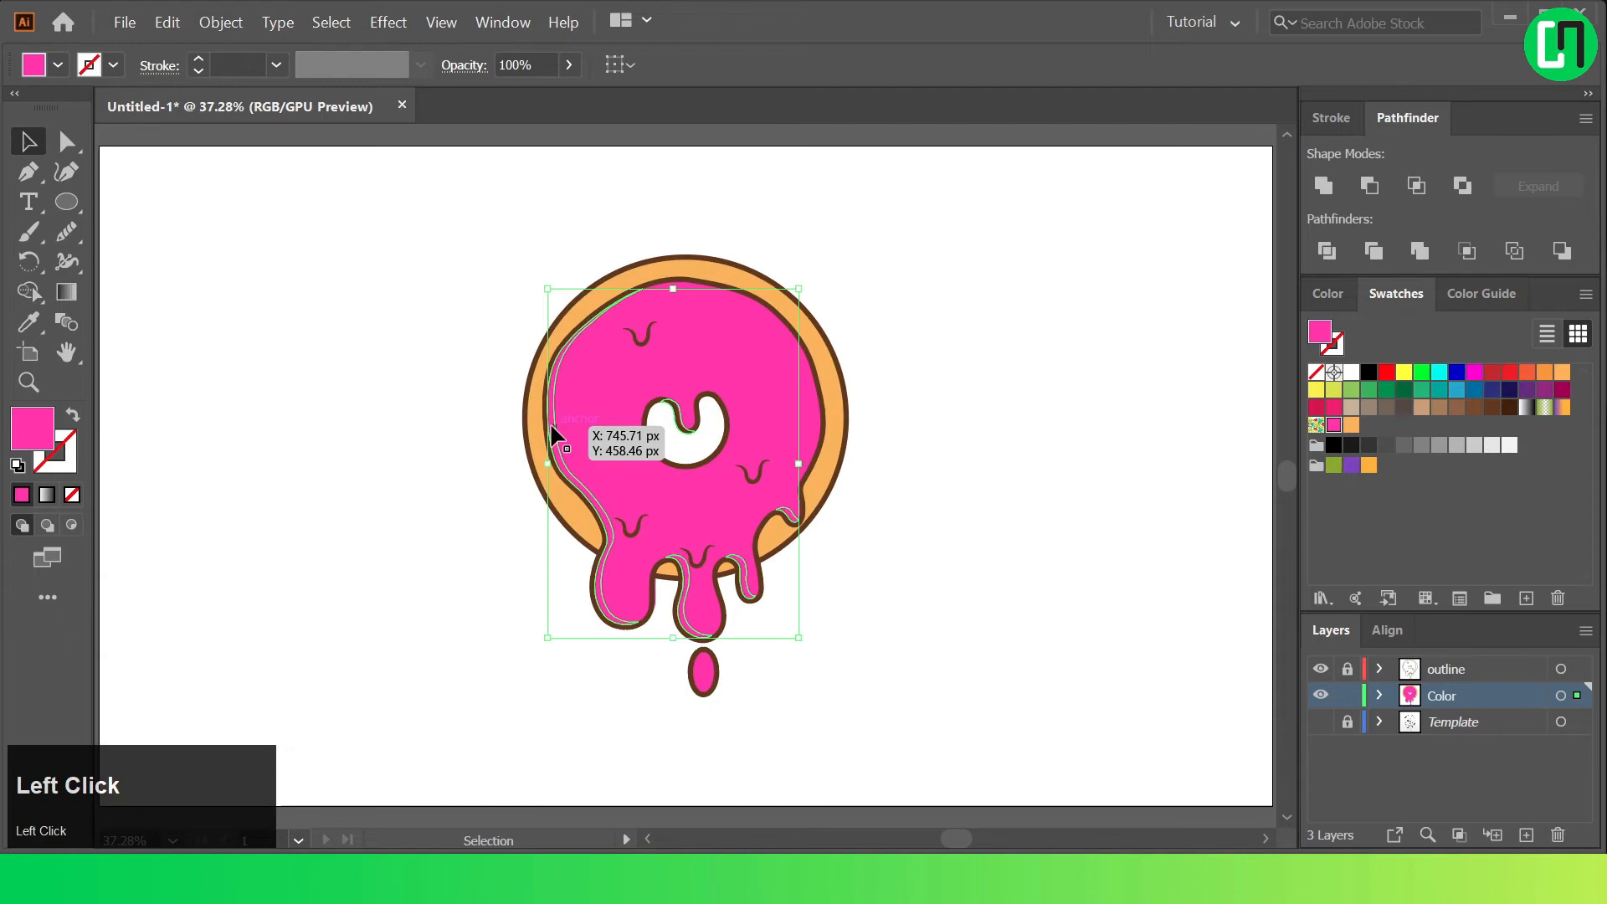
click(1351, 373)
click(508, 65)
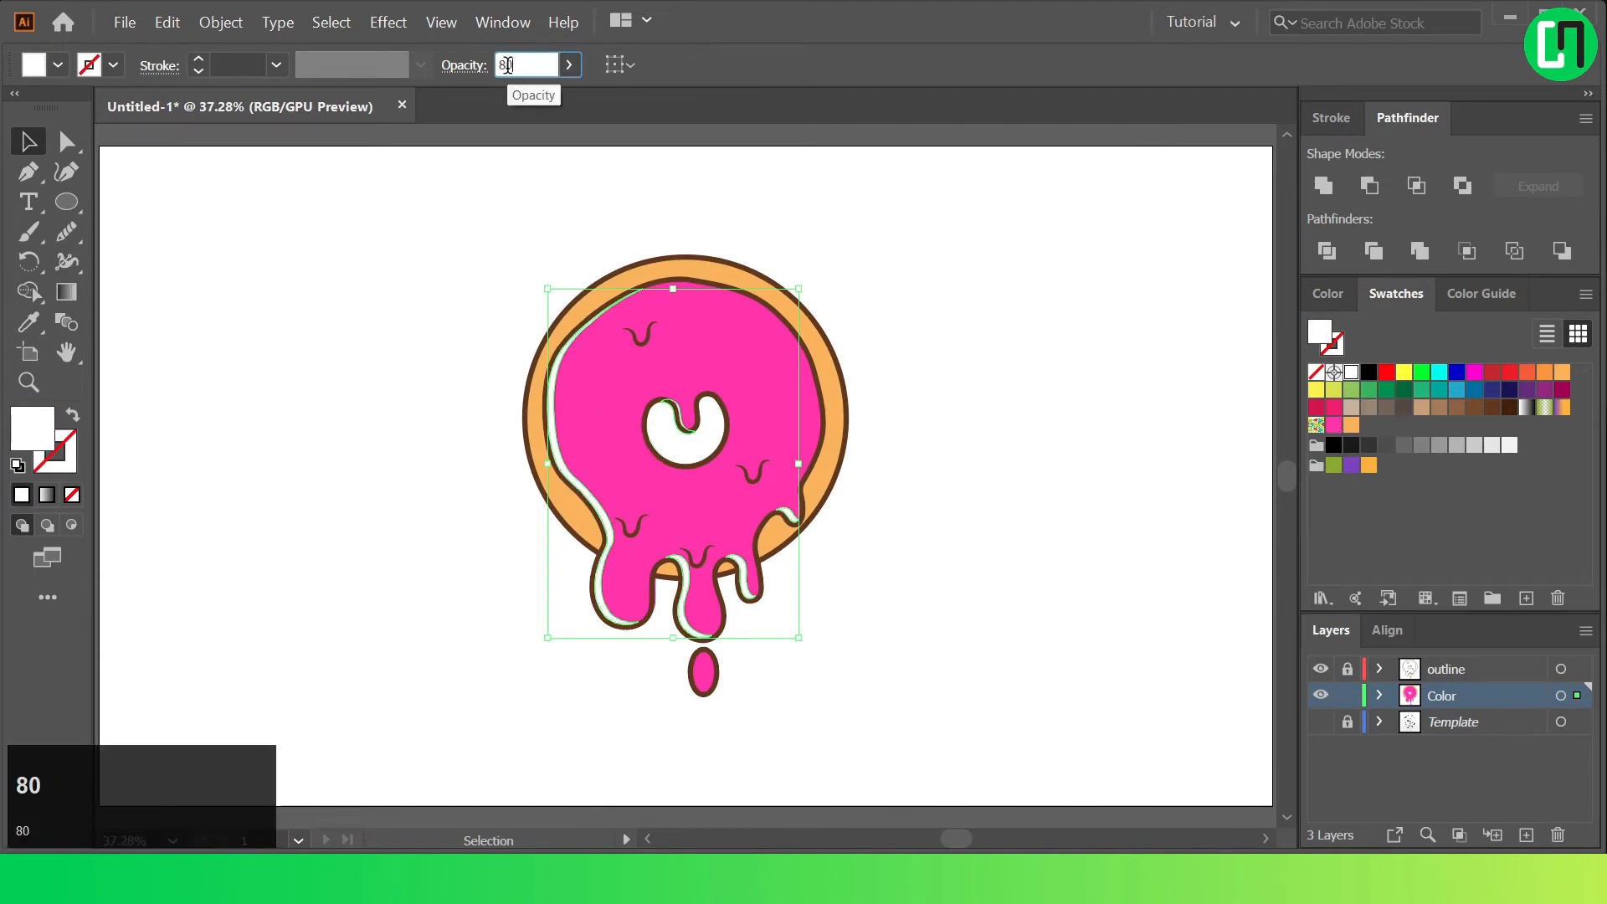
key(Return)
click(955, 342)
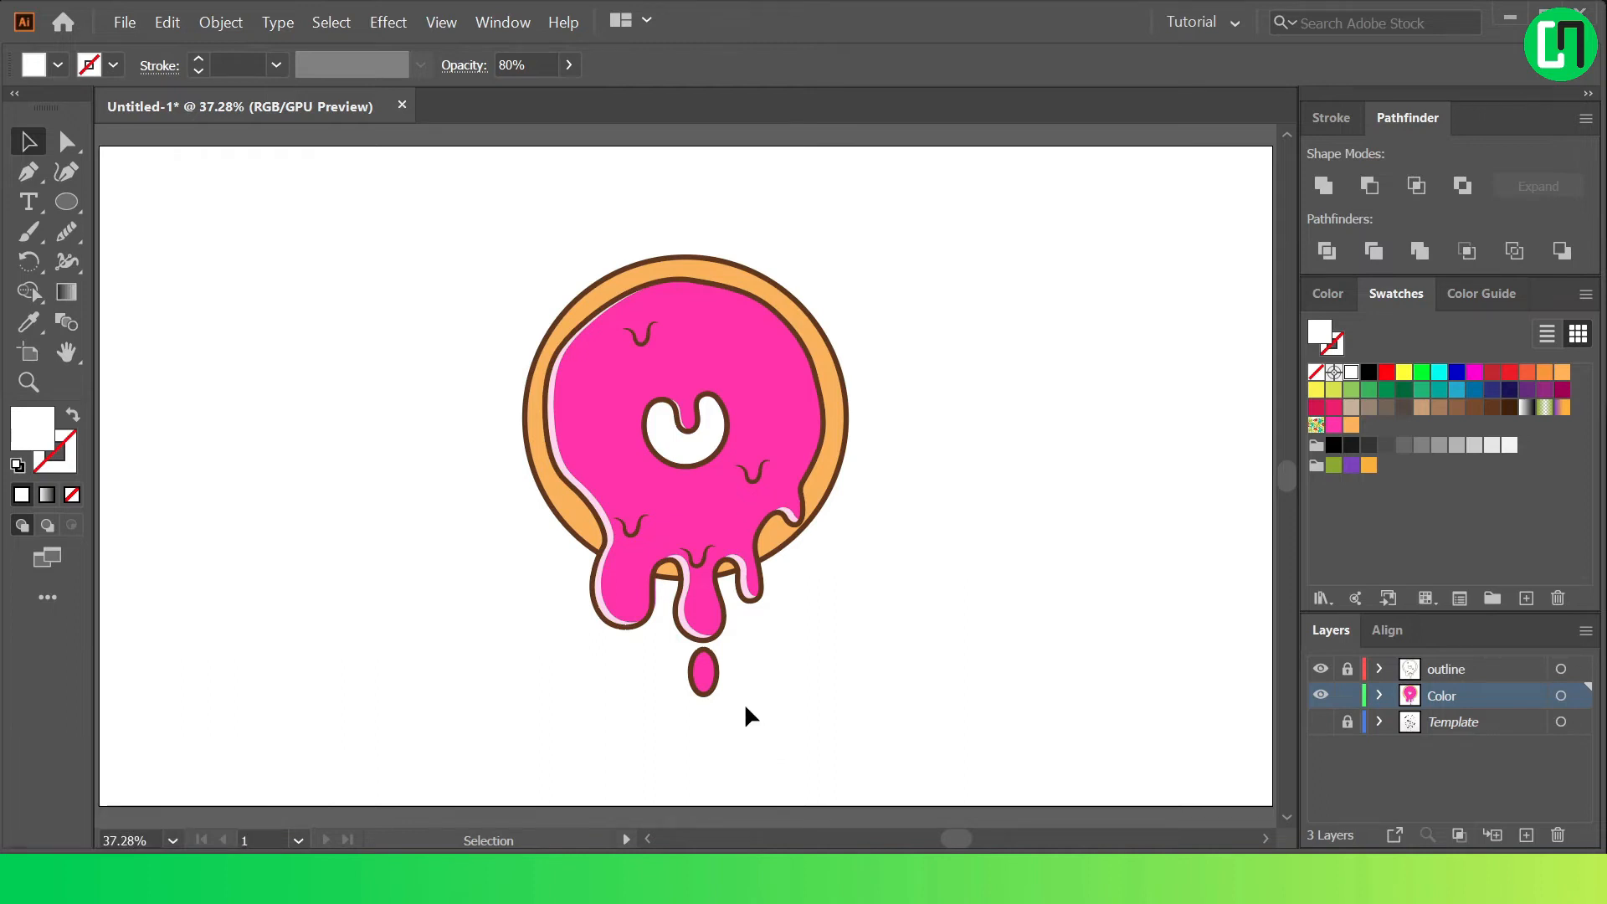
Copy the pink fill of the falling drop and paste it in place twice.
scroll(748, 708, up, 2)
click(663, 642)
click(167, 22)
click(199, 122)
click(166, 23)
click(221, 209)
click(166, 23)
click(212, 210)
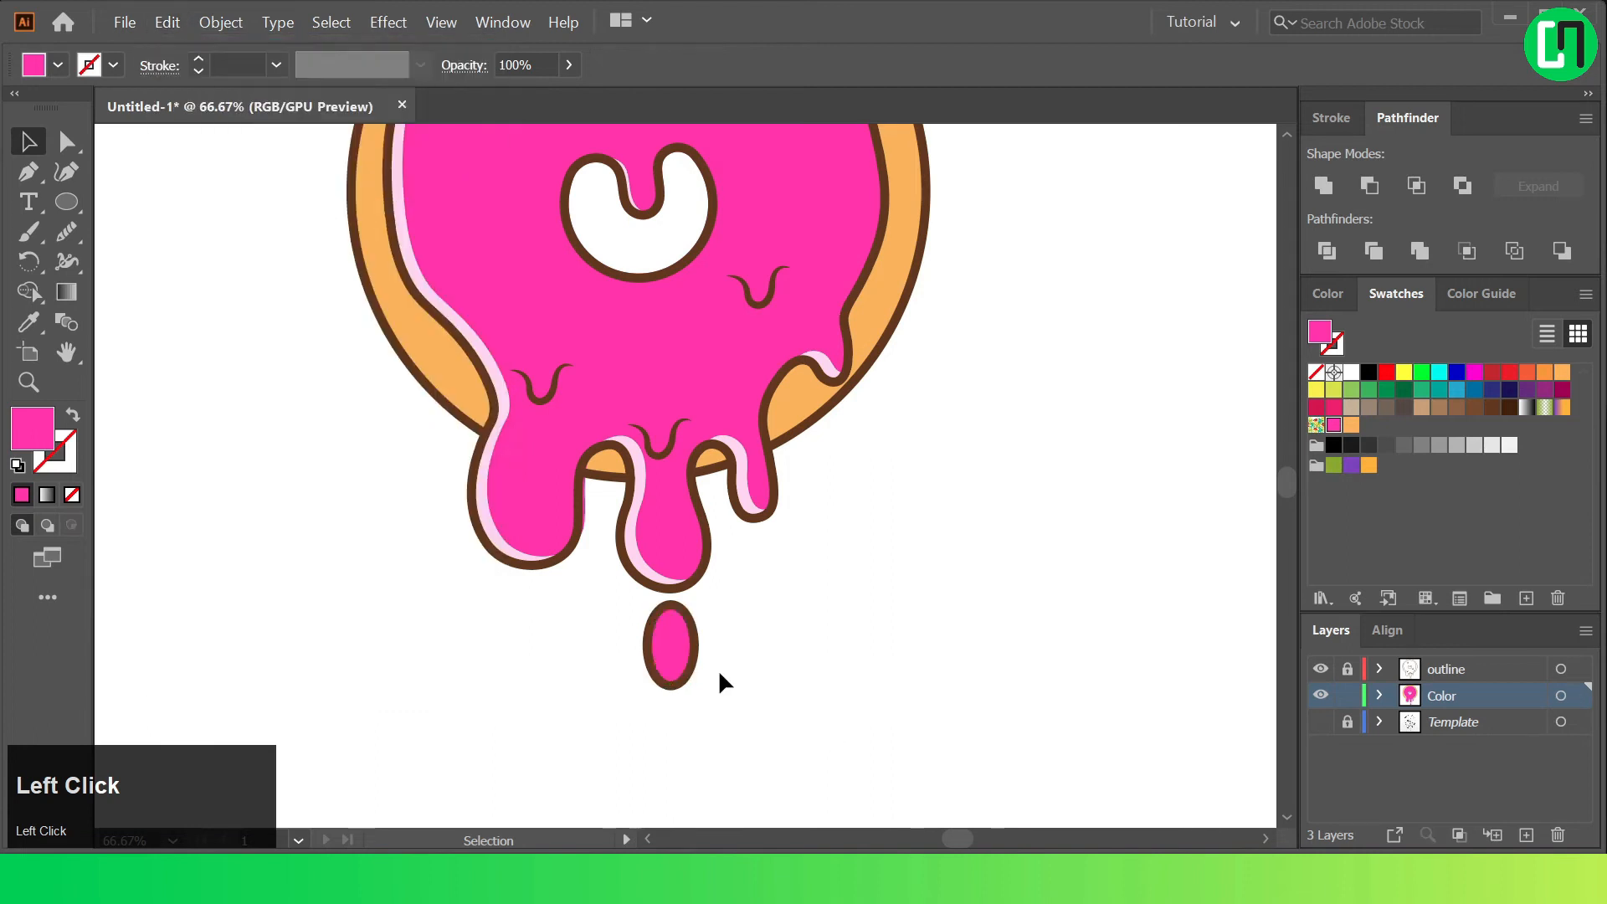
Offset the top drop copy slightly up and right, and trim its part outside the drop with Shape Builder.
scroll(617, 631, up, 3)
drag(627, 618, 640, 600)
shift+click(617, 624)
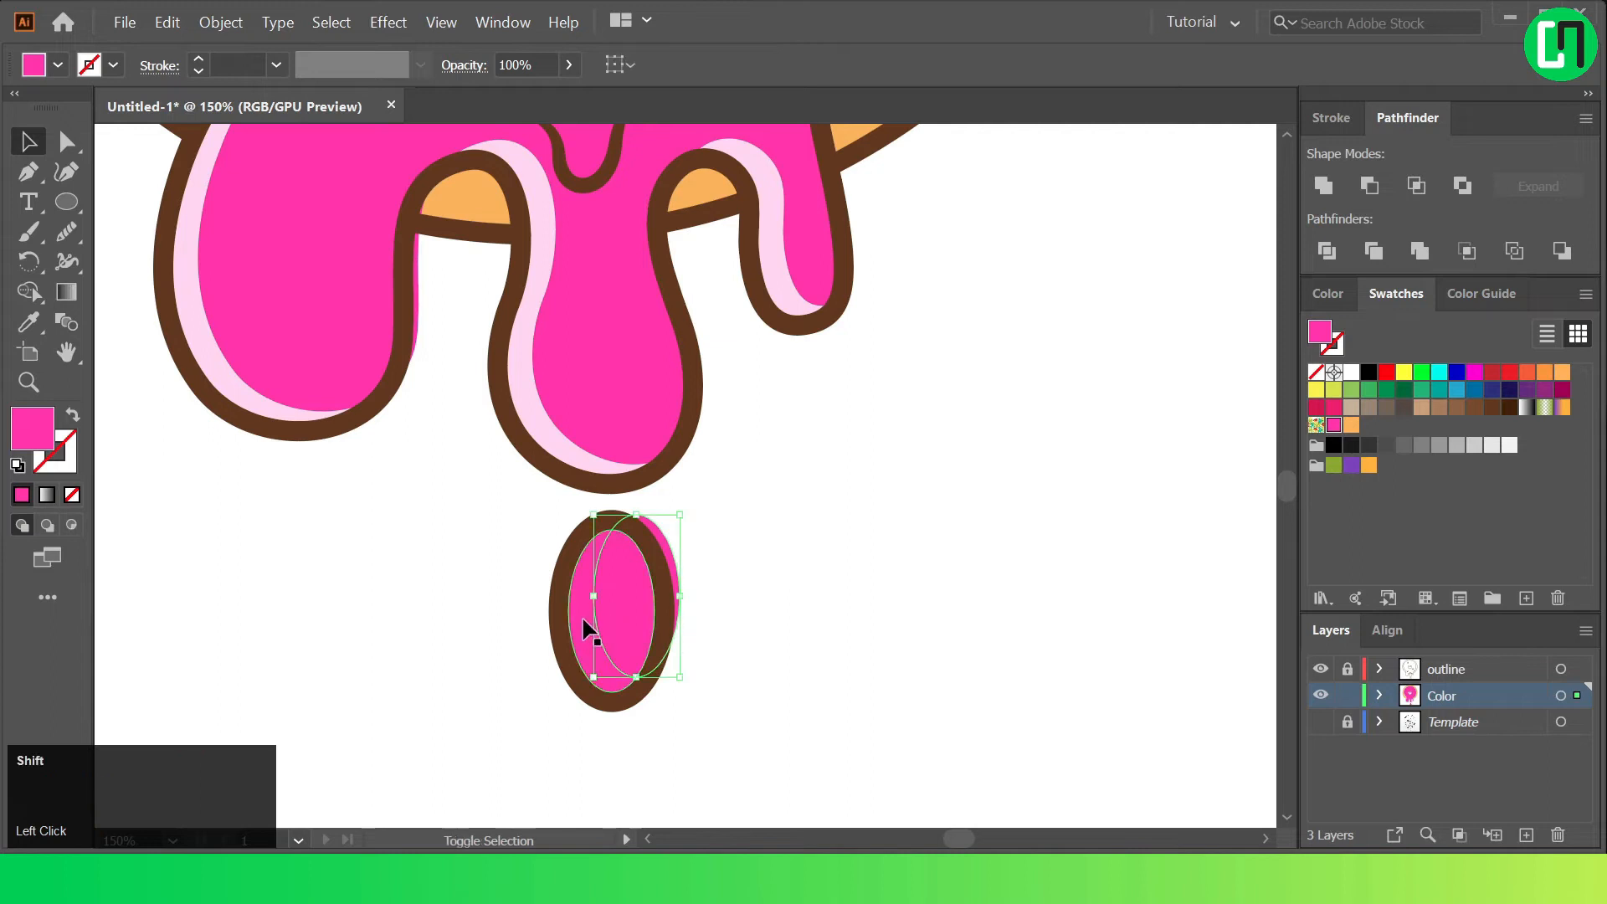
click(26, 298)
alt+click(652, 554)
click(29, 142)
click(791, 590)
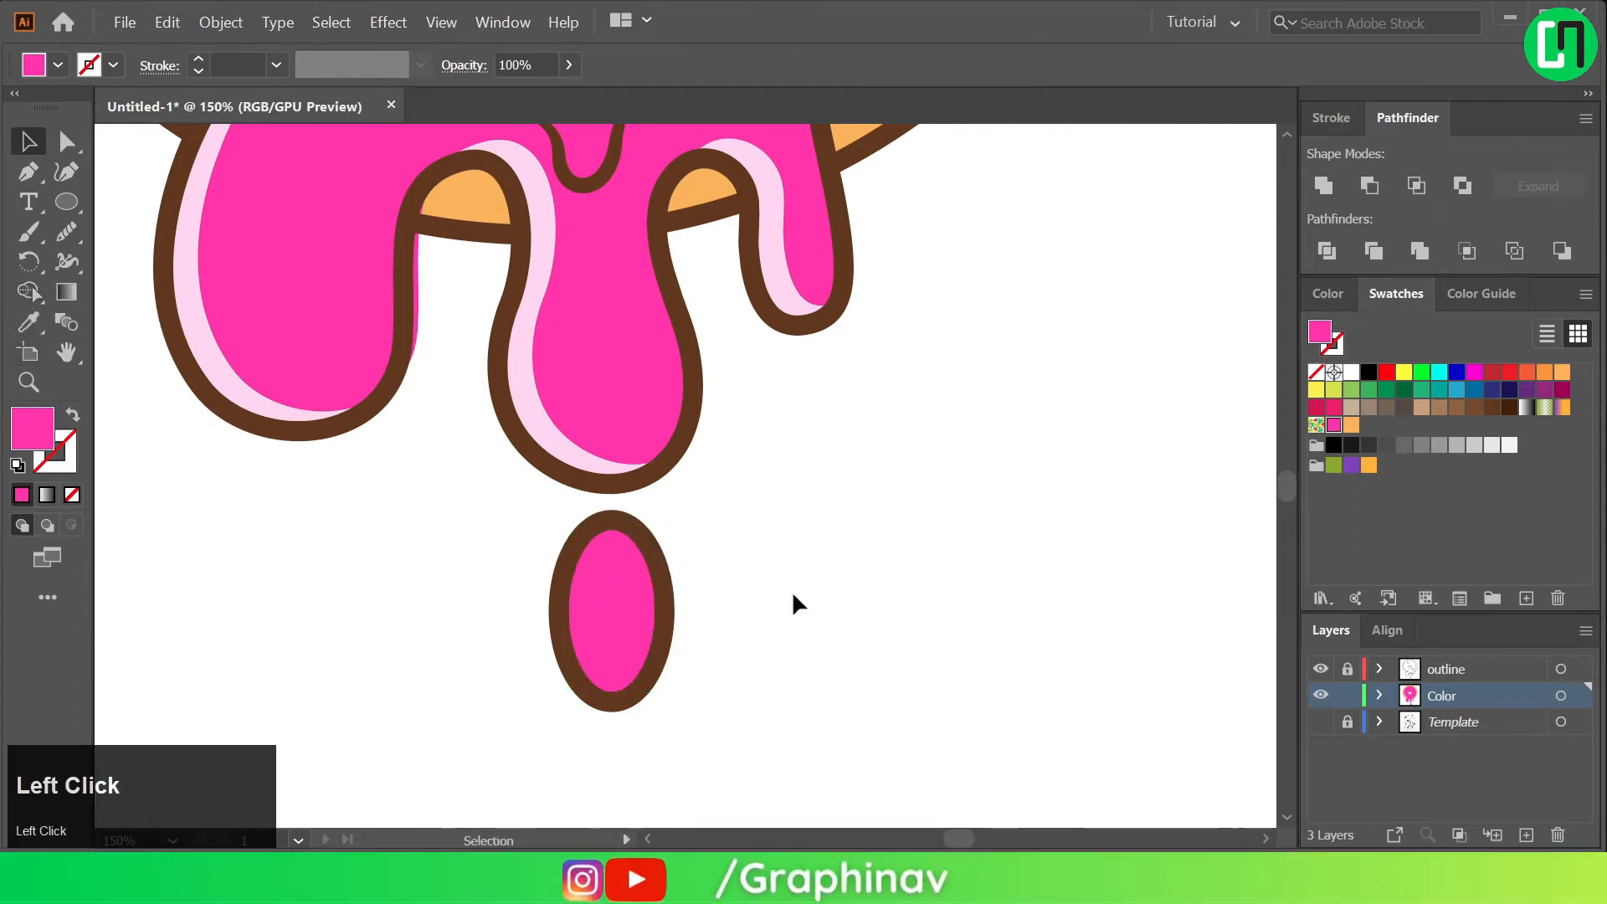
Give the crescent on the drop's left side the icing highlight's white fill and 80% opacity.
click(584, 621)
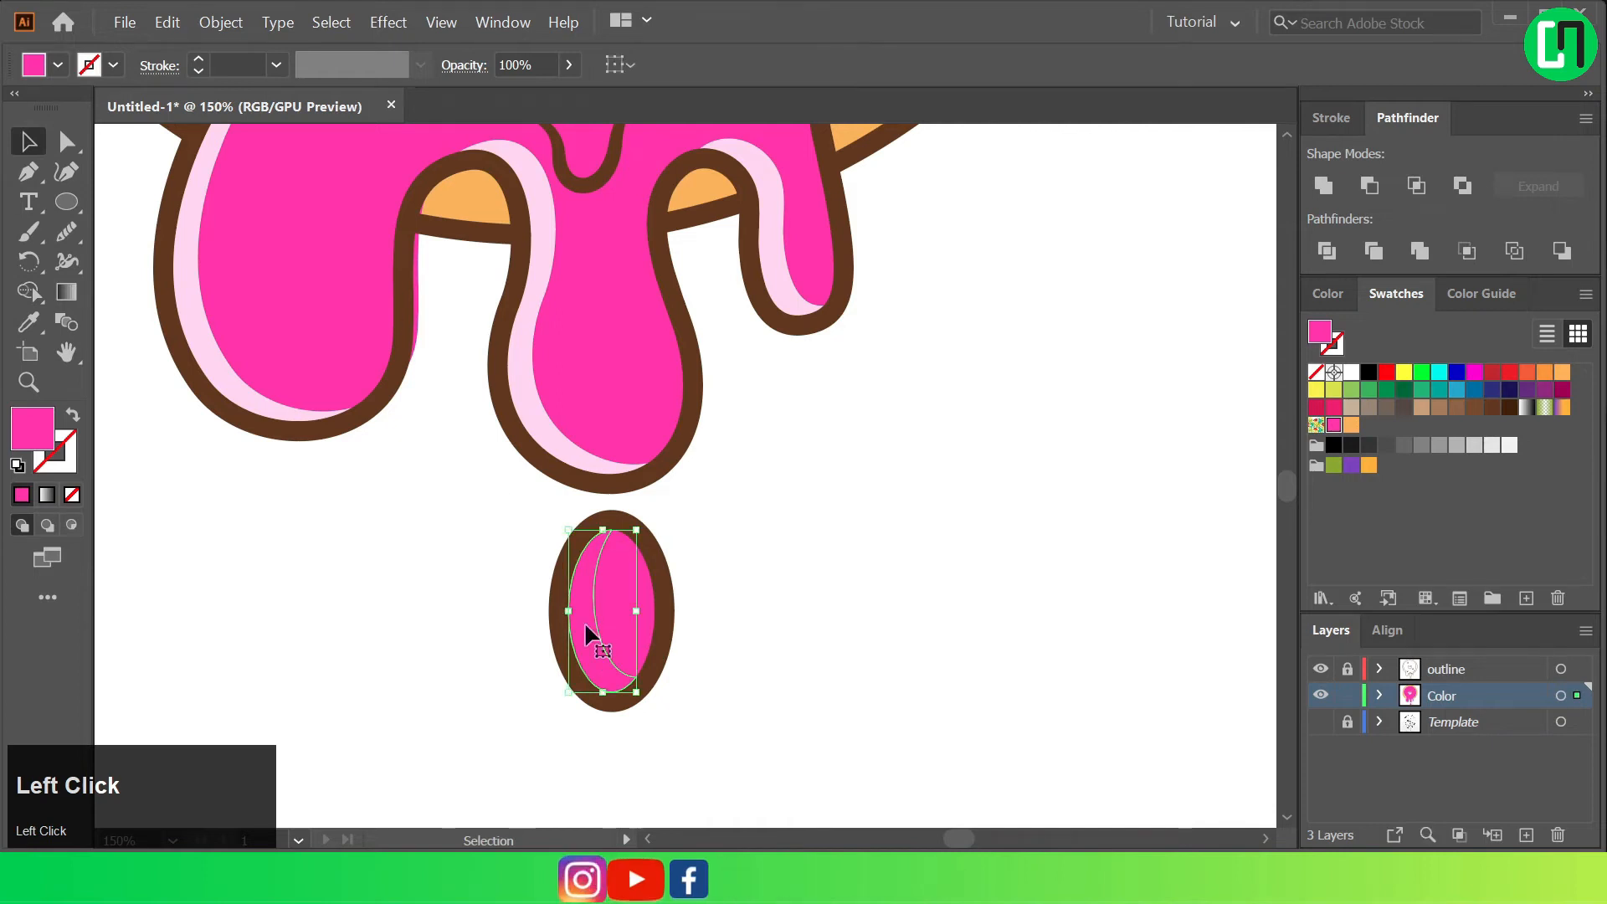
key(i)
click(538, 329)
key(v)
click(584, 604)
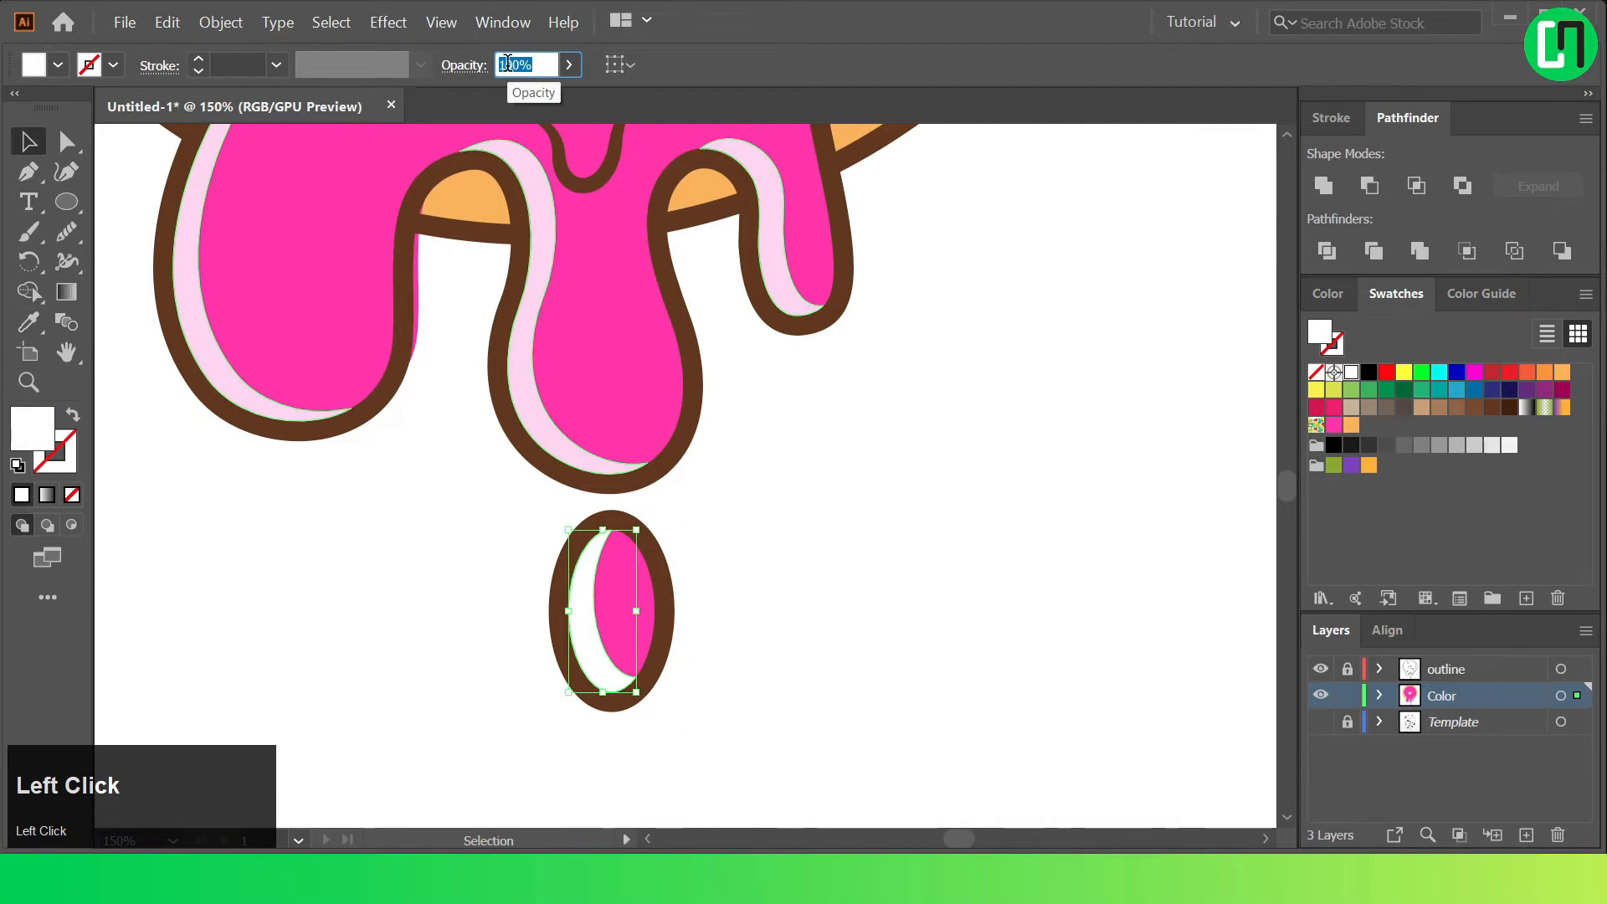
key(Return)
Delete the stray pink sliver outside the outline on the right side of the left drip.
click(480, 570)
click(415, 275)
key(Delete)
scroll(475, 482, down, 5)
Add a shadows and highlights layer above the Color layer and set a black fill with no stroke.
click(1526, 835)
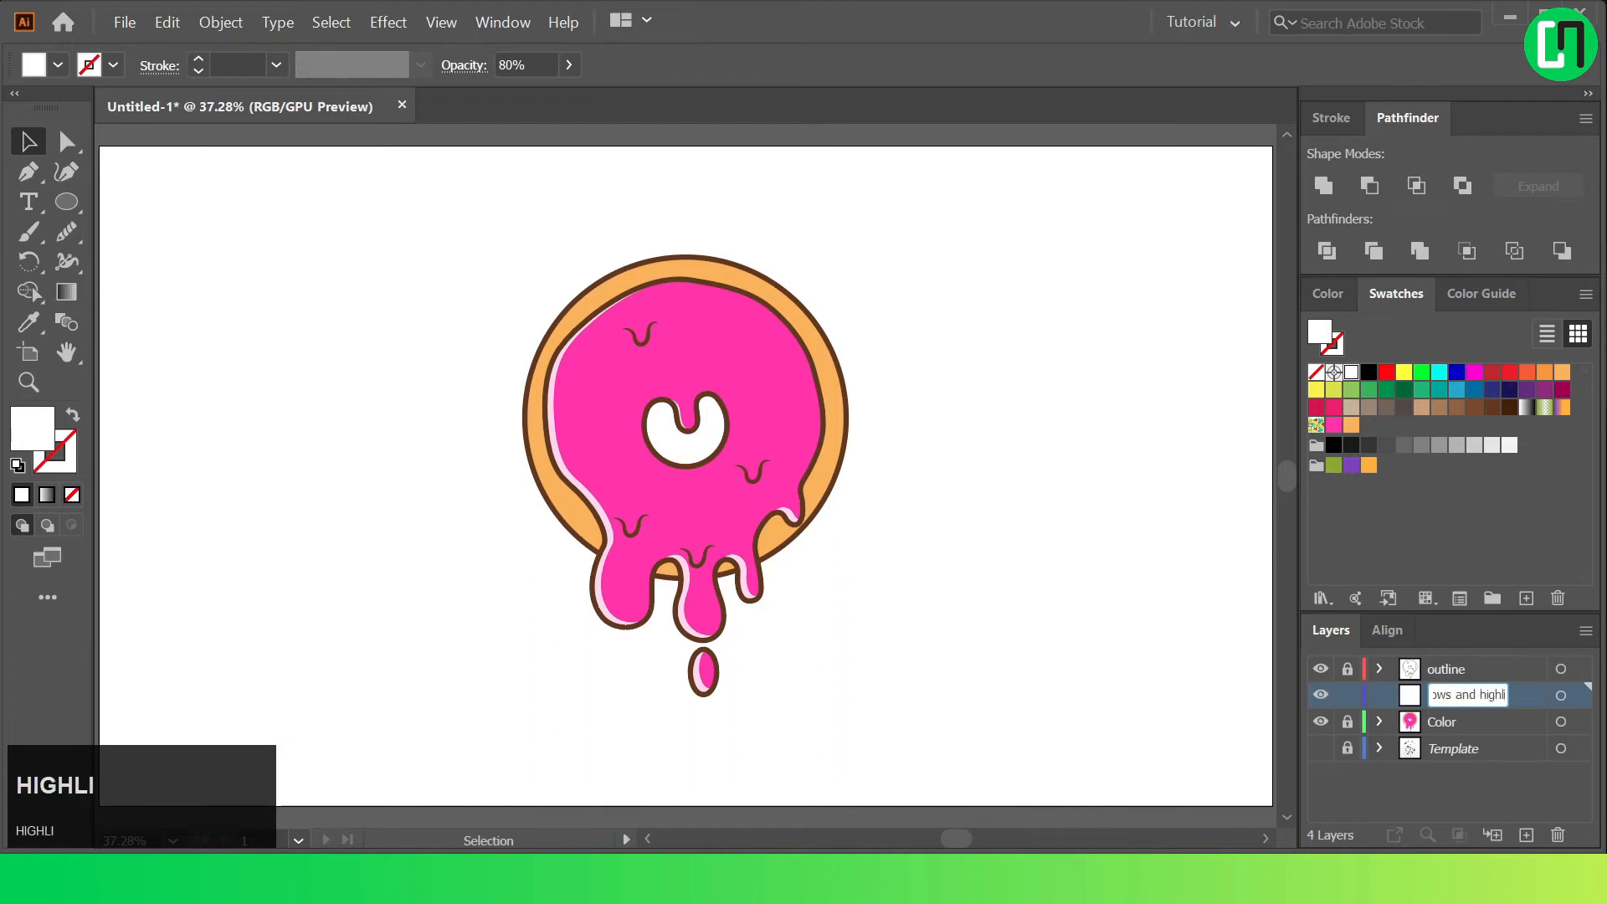
click(1519, 683)
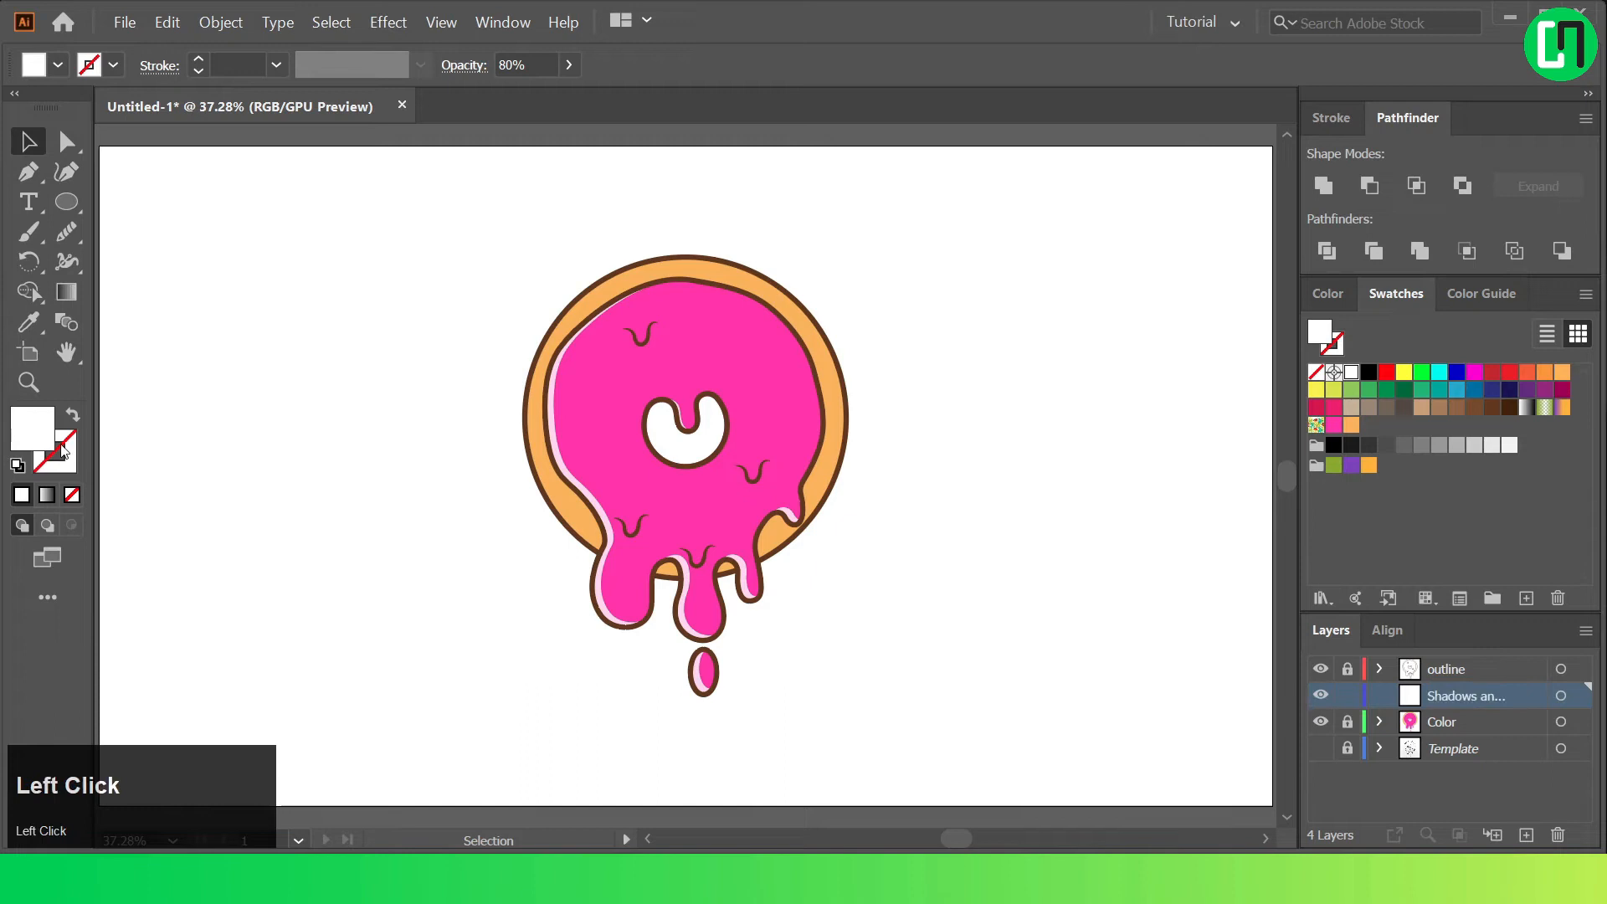
click(17, 465)
click(73, 415)
click(63, 452)
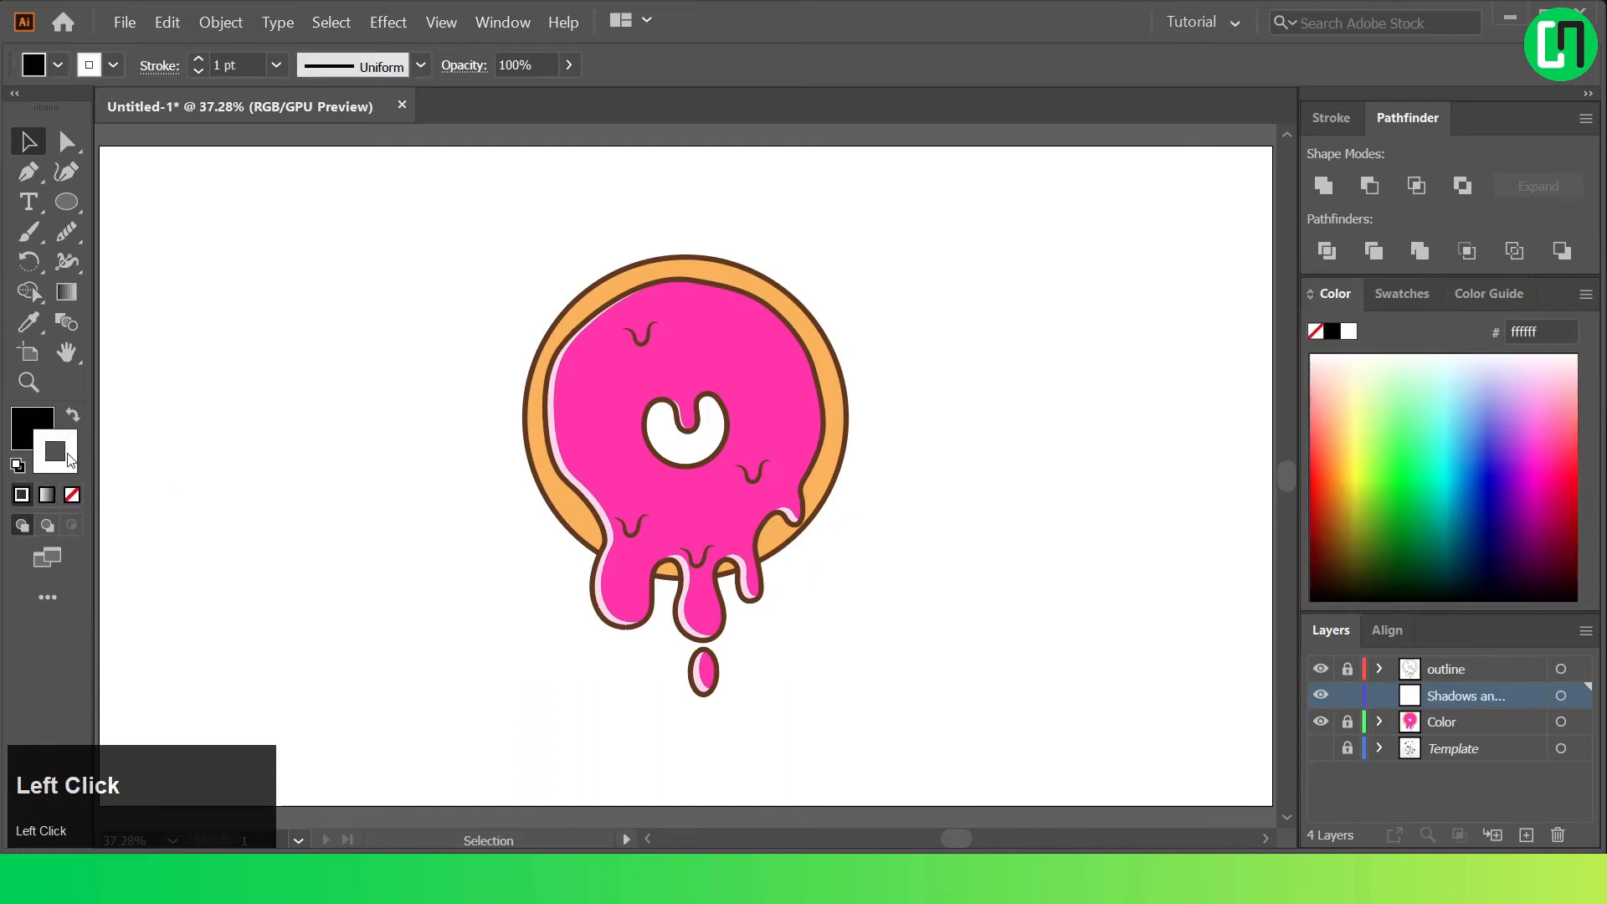
click(72, 495)
Draw a closed black shadow shape with the Pen tool, curving over the donut's right side and extending past its outer edge.
right_click(28, 172)
click(130, 165)
scroll(812, 344, up, 2)
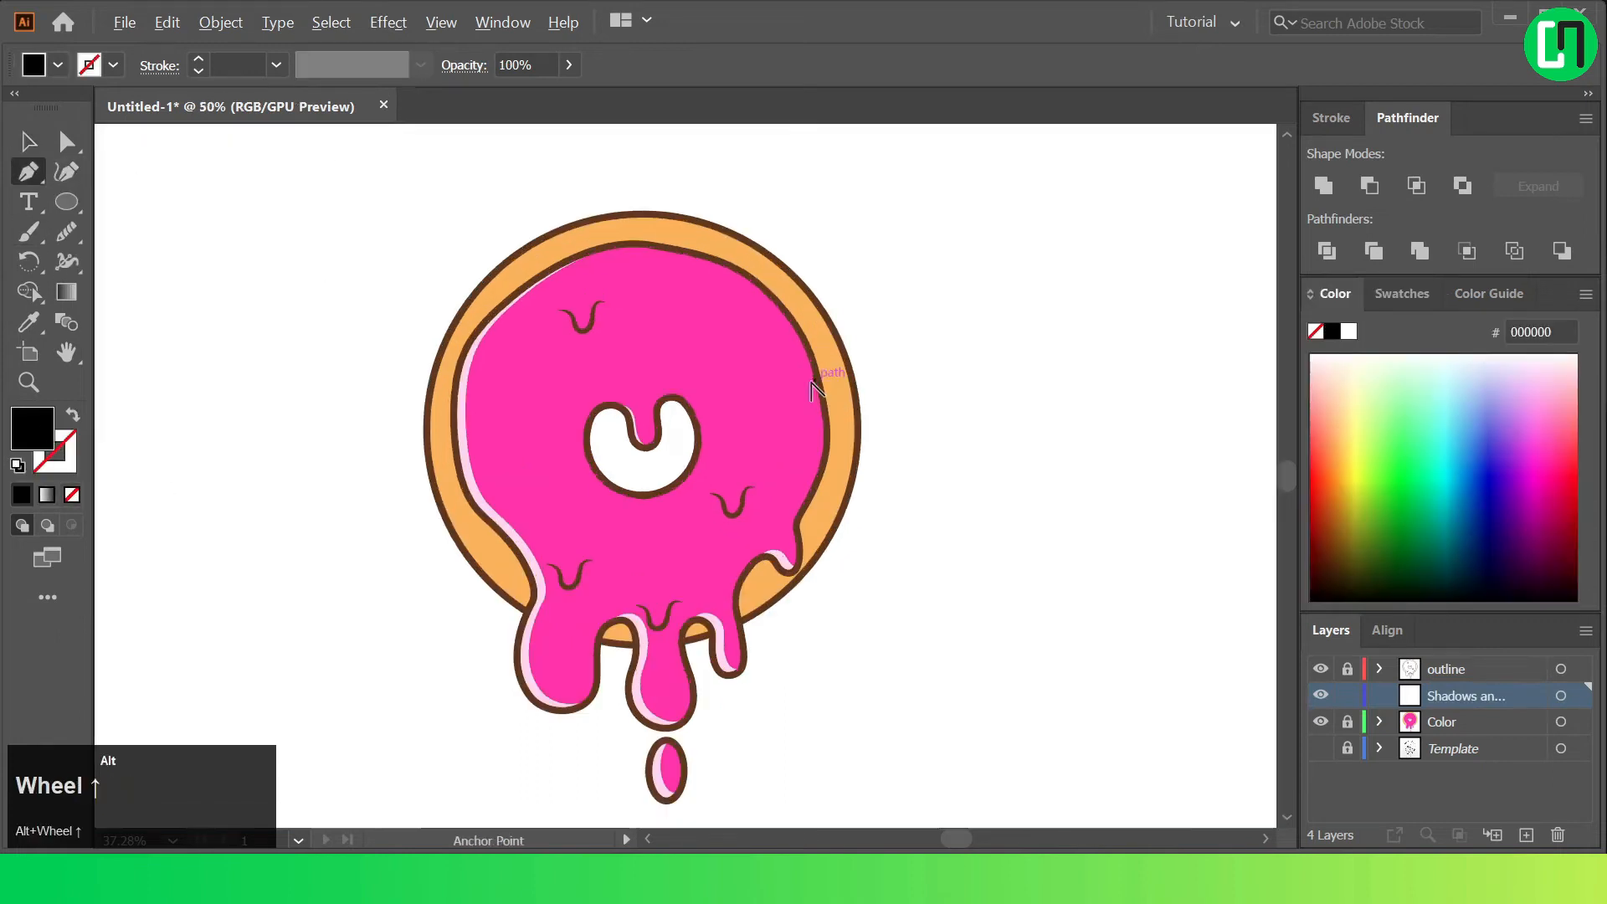
click(661, 186)
drag(692, 285, 748, 337)
key(ctrl+z)
drag(768, 445, 745, 536)
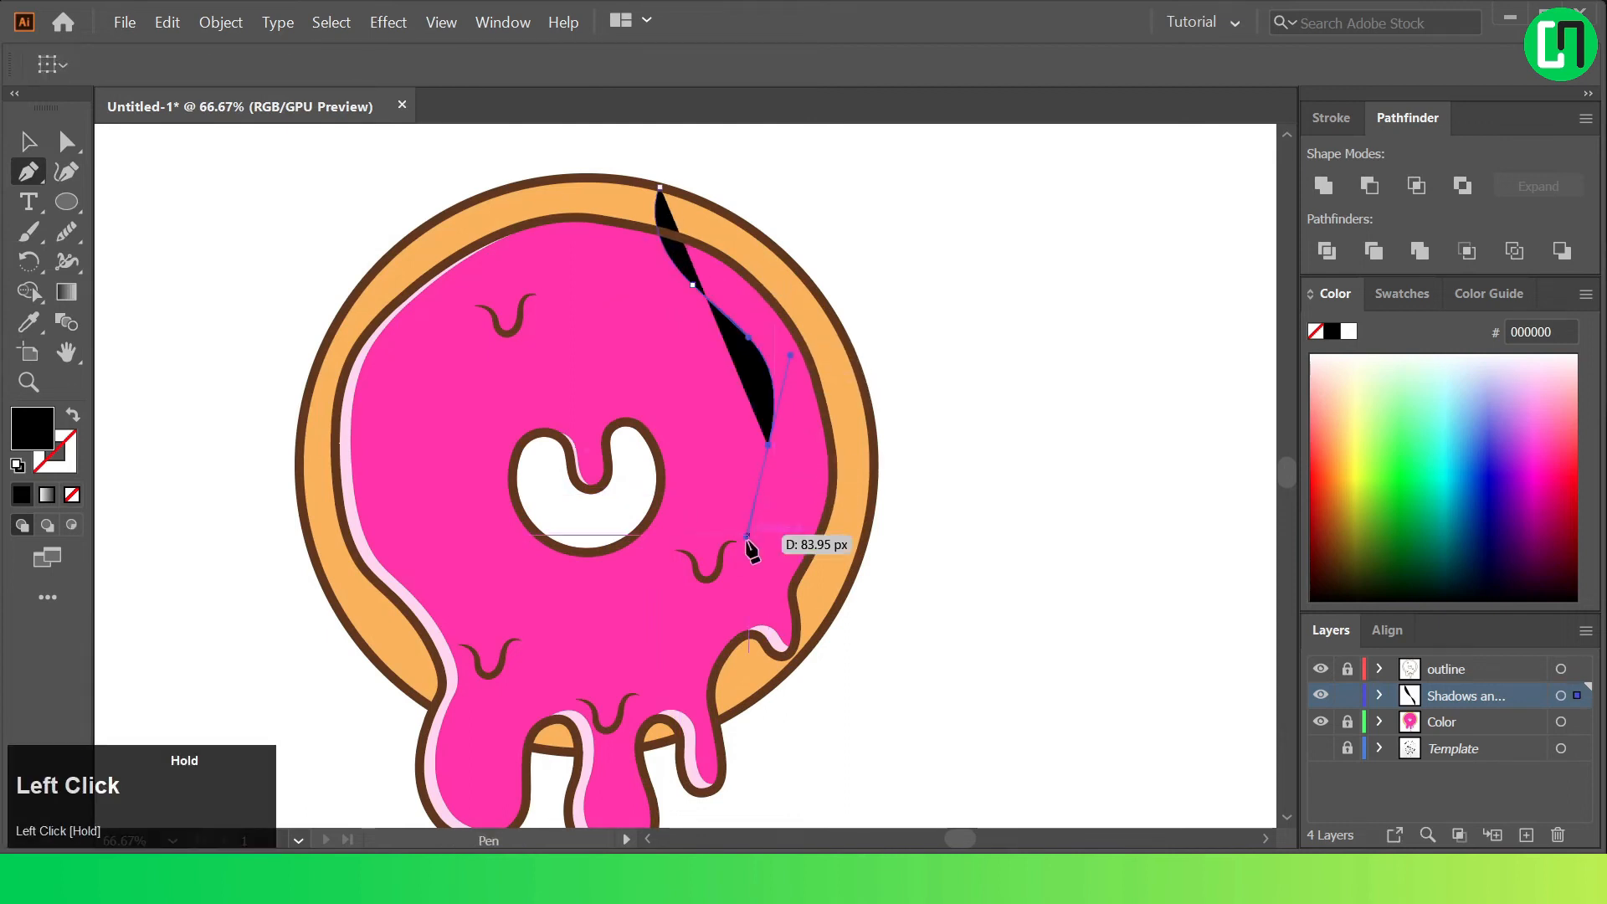
drag(798, 646, 825, 680)
click(833, 742)
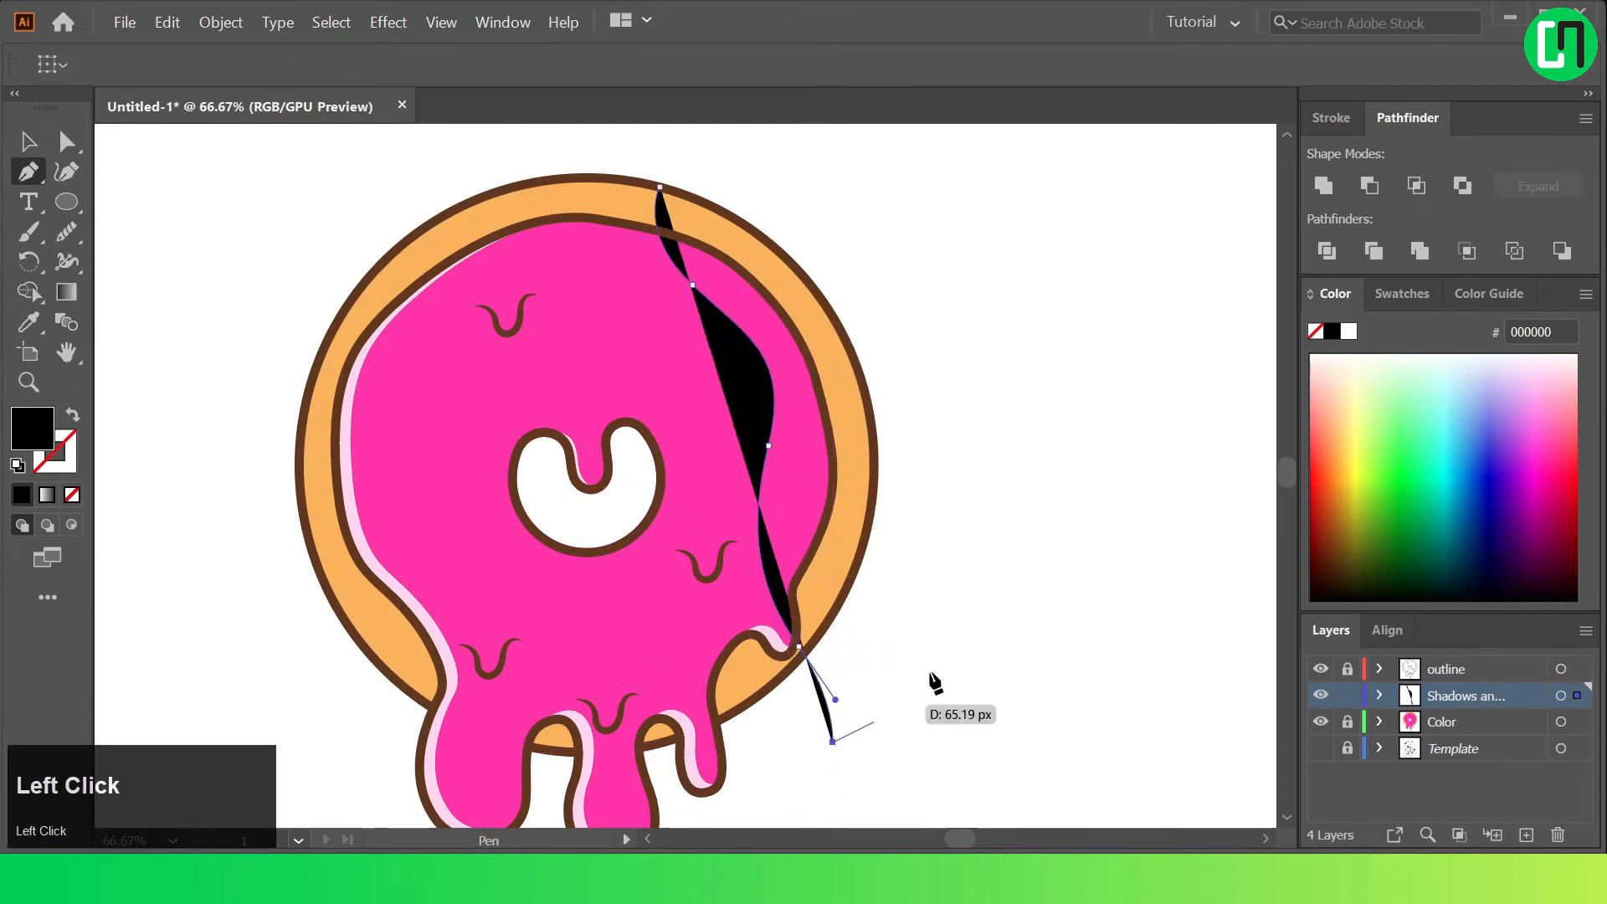
click(968, 619)
click(1027, 295)
click(674, 186)
key(v)
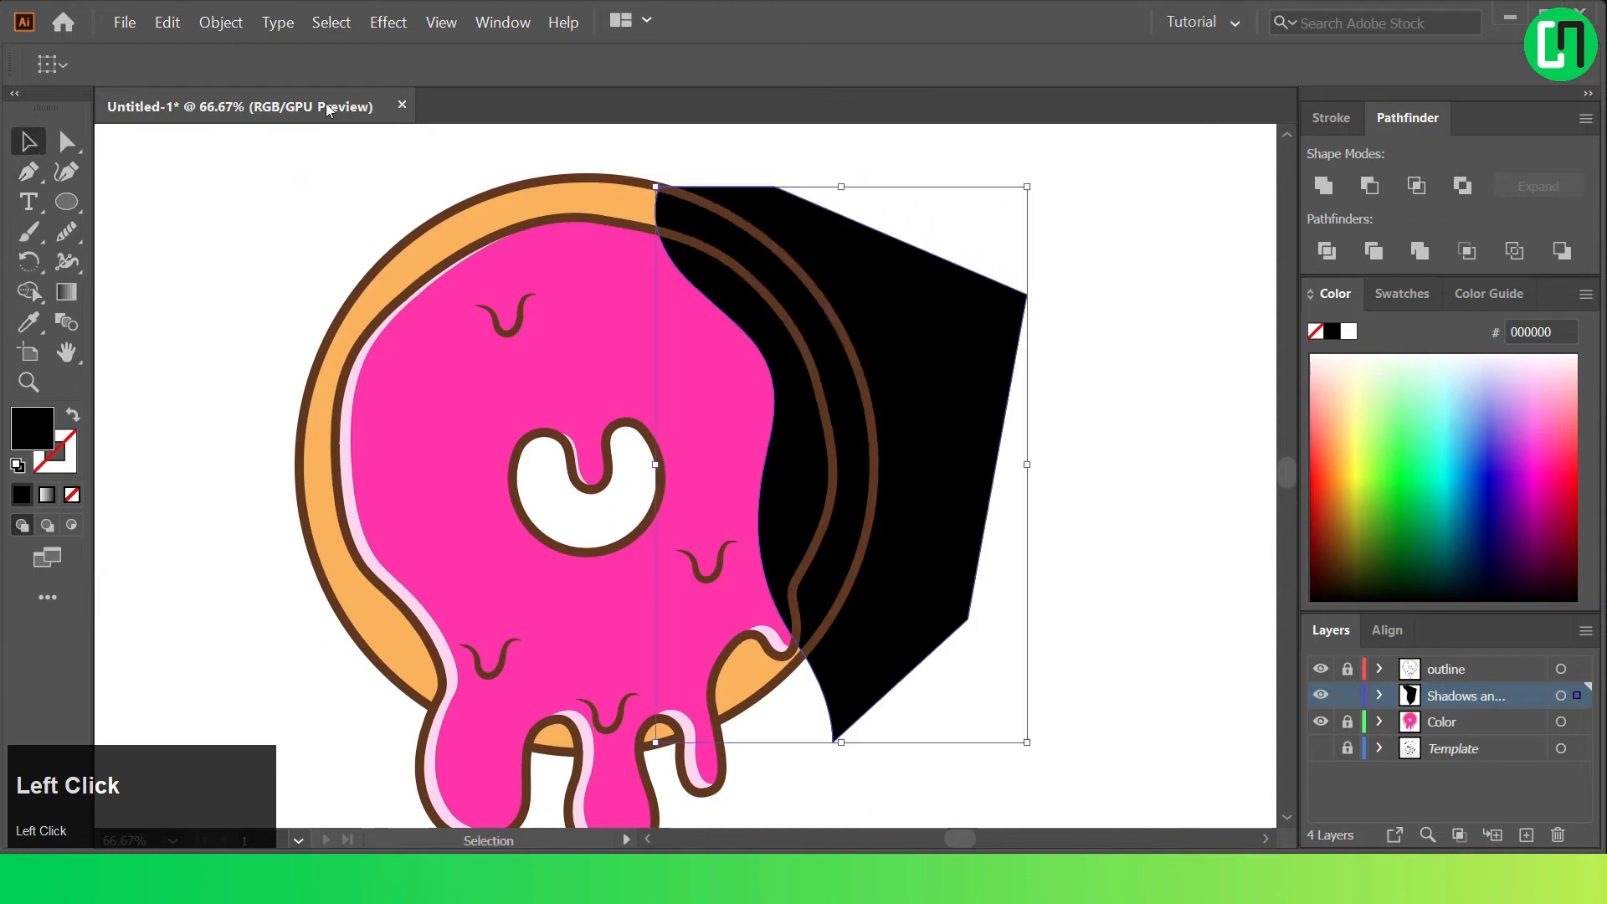
scroll(1066, 255, down, 2)
click(1056, 294)
Draw a closed black Pen shadow along the right side of the small drip right of the middle one.
scroll(810, 503, up, 2)
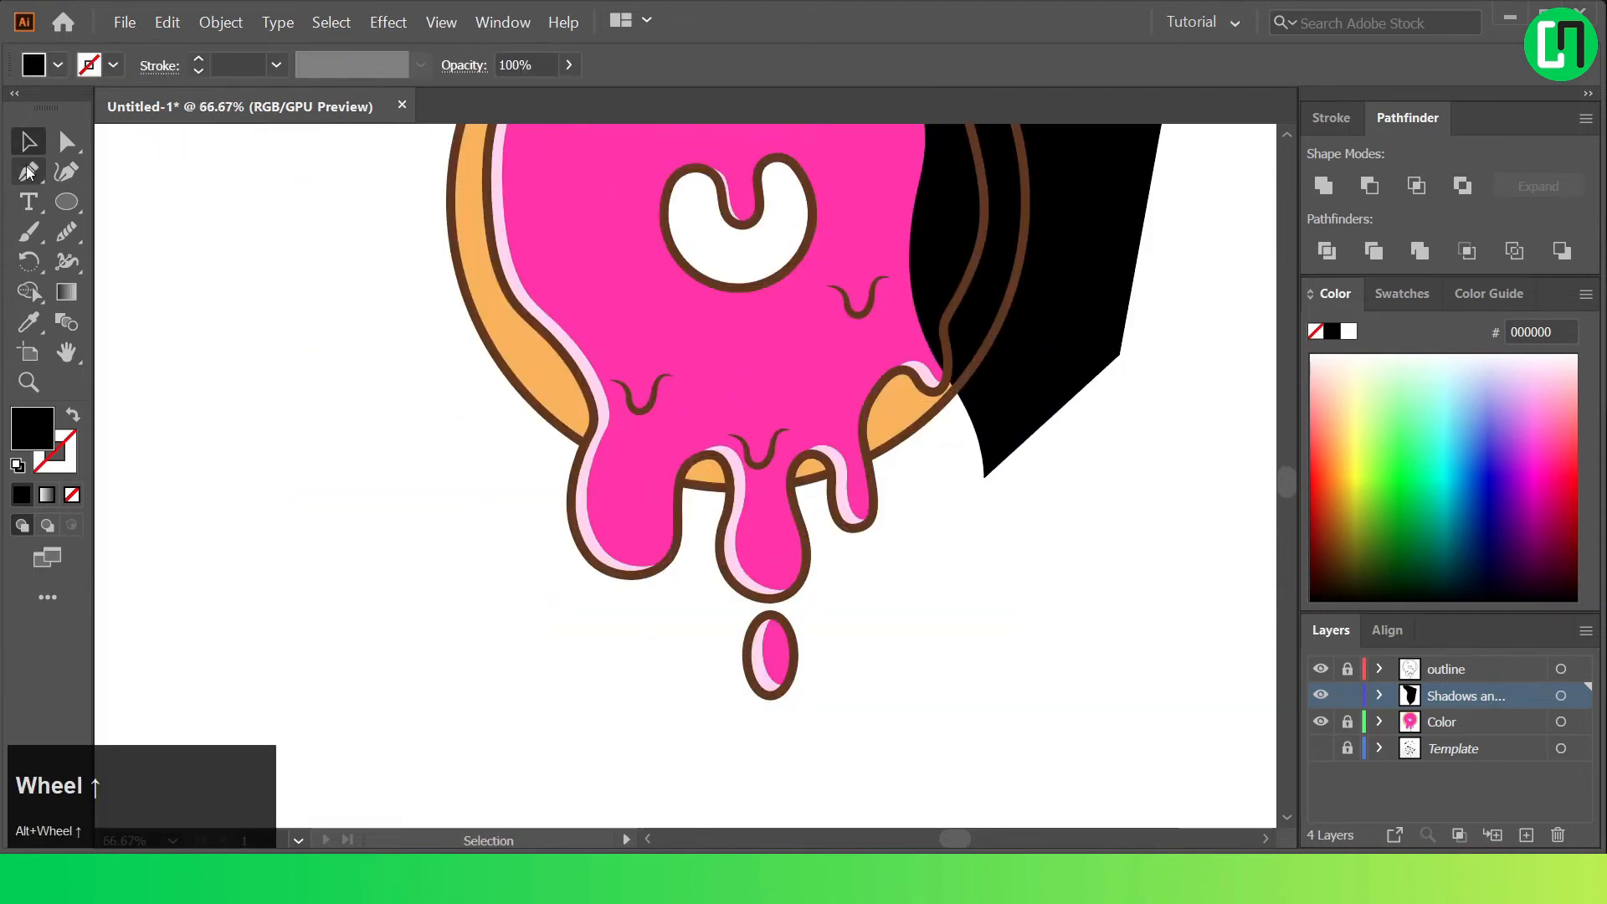
click(28, 171)
scroll(888, 431, up, 3)
scroll(871, 436, down, 2)
click(852, 329)
drag(830, 411, 836, 458)
drag(862, 594, 844, 658)
key(ctrl+z)
click(853, 707)
click(993, 677)
click(989, 535)
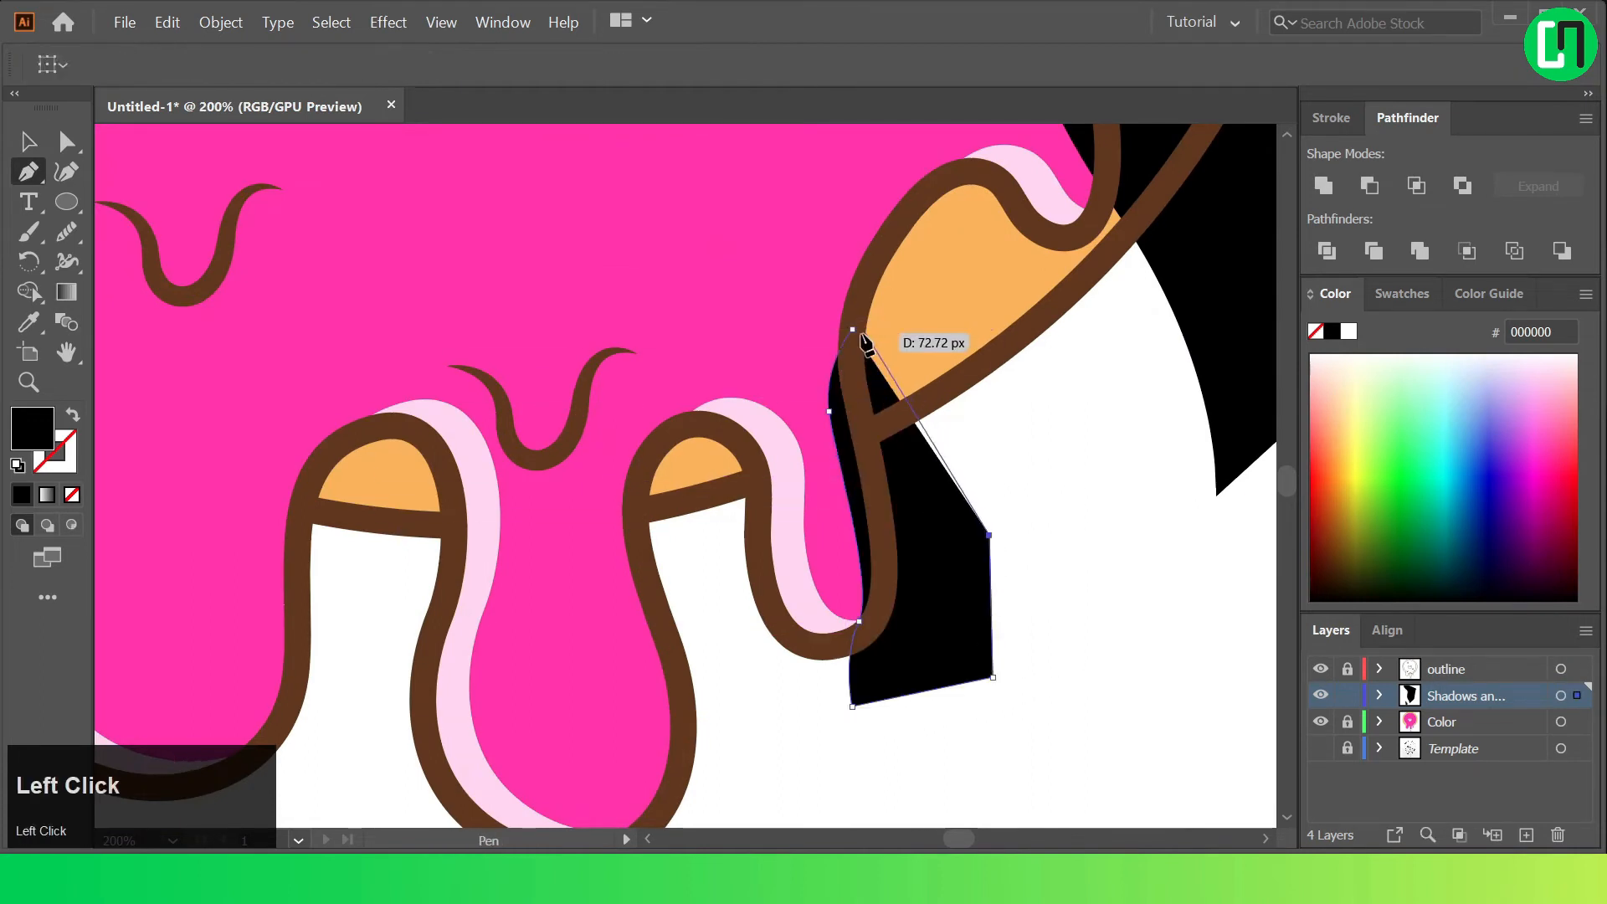
click(852, 329)
scroll(877, 433, down, 2)
Draw a closed black Pen shadow with a curved inner edge along the right side of the middle drip.
click(32, 172)
scroll(744, 474, up, 1)
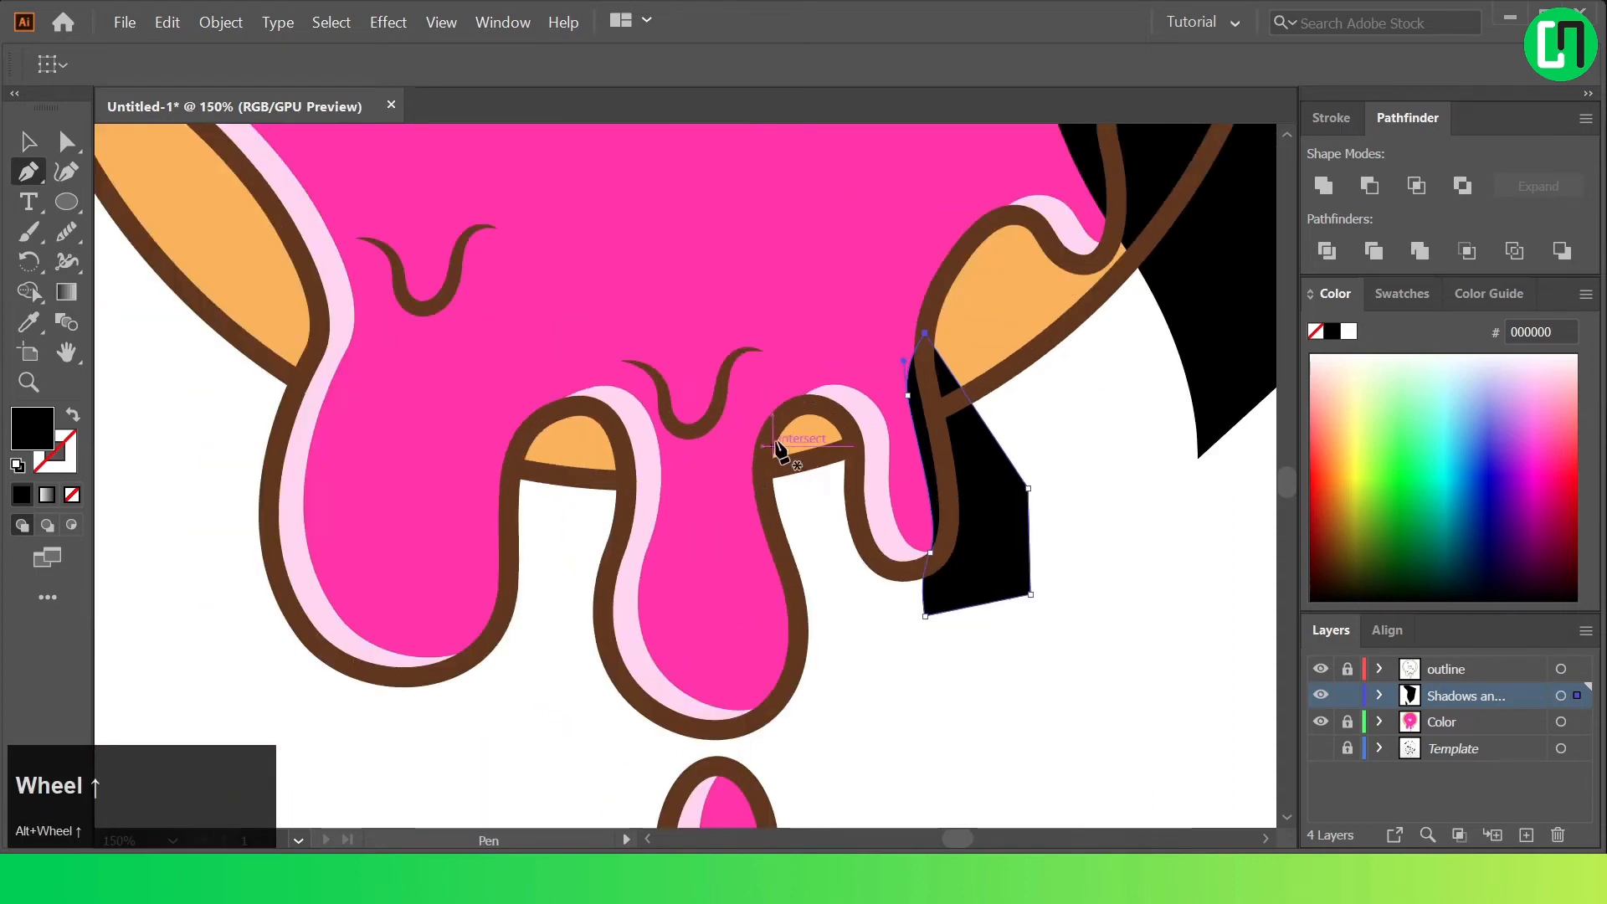
click(763, 432)
drag(723, 546, 728, 726)
click(891, 721)
key(ctrl+z)
key(ctrl+z)
key(ctrl+z)
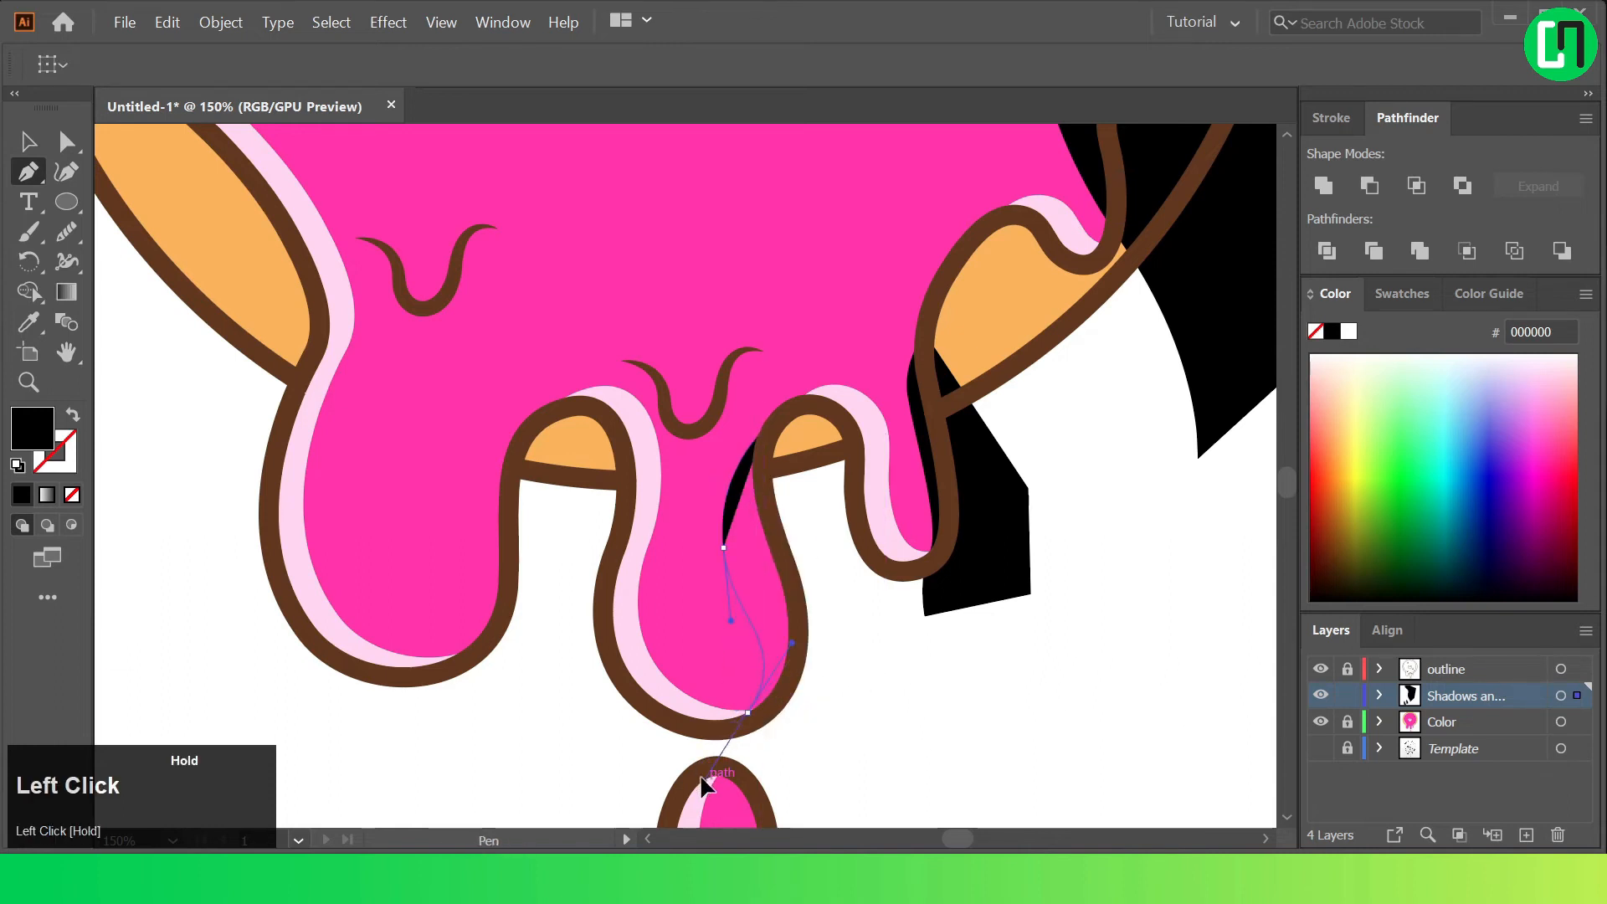
drag(705, 810, 742, 744)
click(829, 741)
click(844, 653)
click(804, 500)
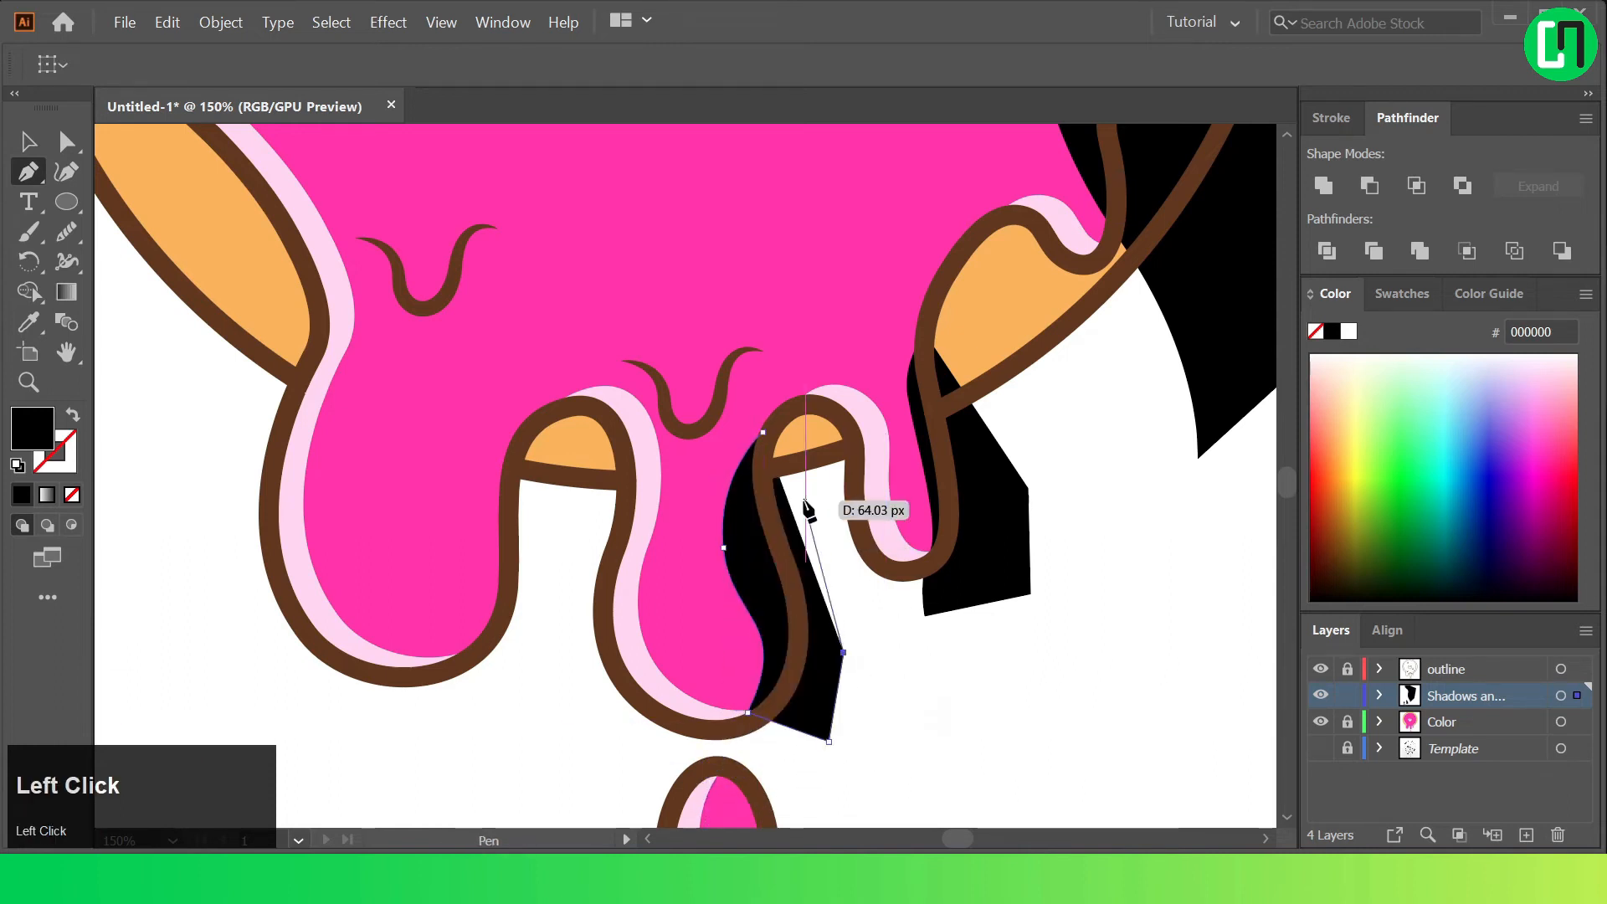
click(761, 433)
scroll(762, 433, down, 2)
click(28, 141)
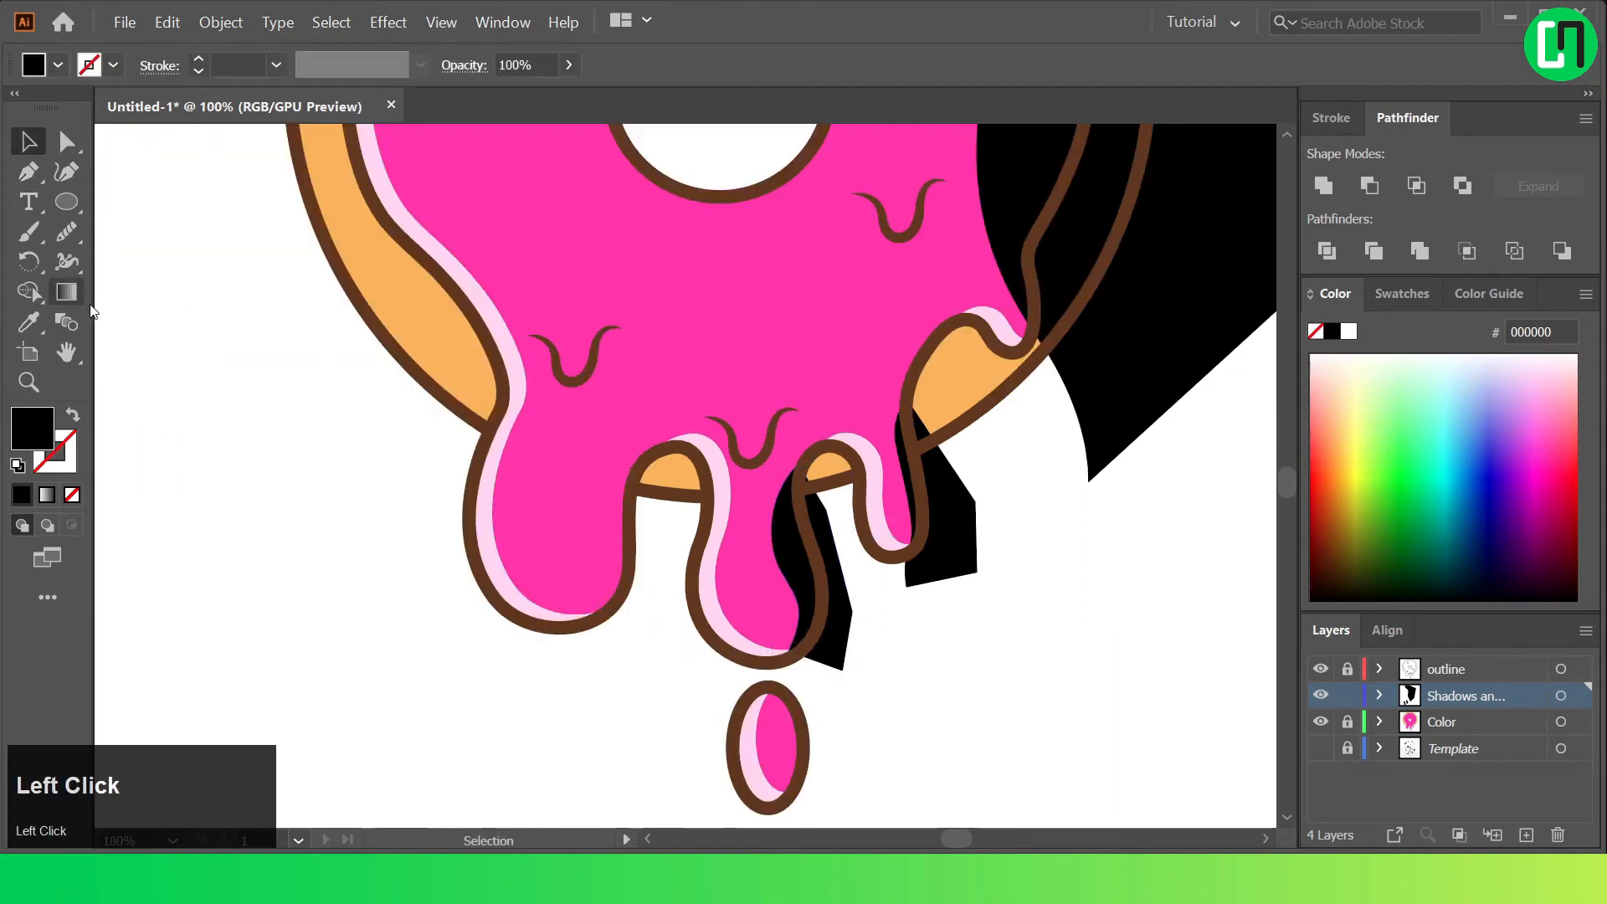
Draw a closed black Pen shadow with a curved inner edge along the right side of the large left drip.
click(29, 173)
scroll(586, 369, down, 1)
scroll(611, 376, up, 2)
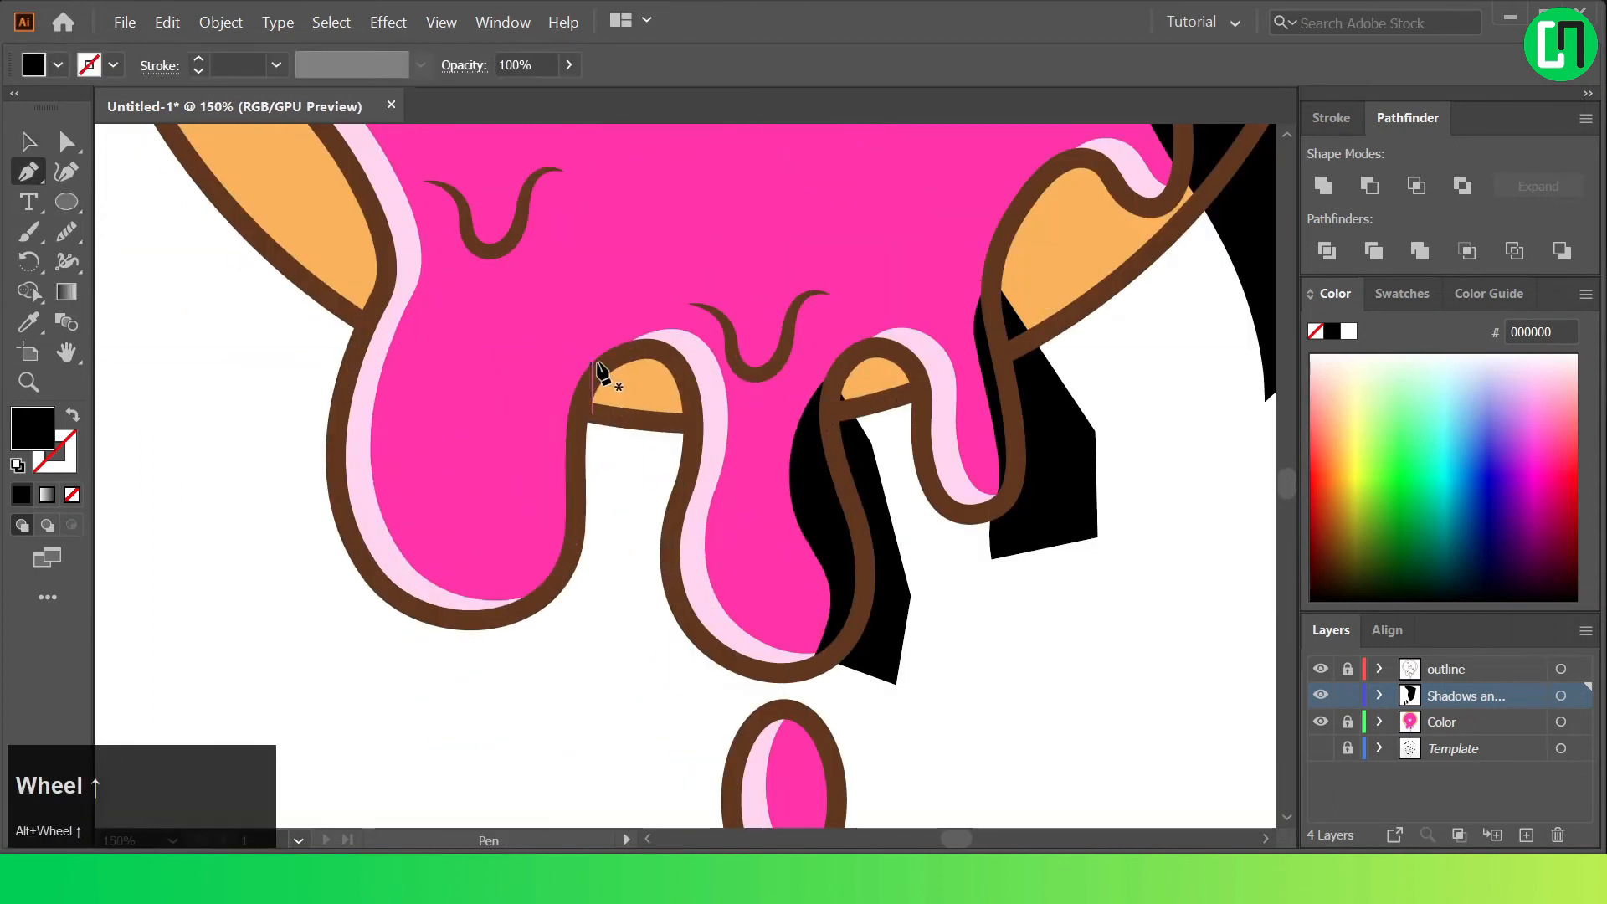
click(603, 365)
drag(514, 431, 490, 502)
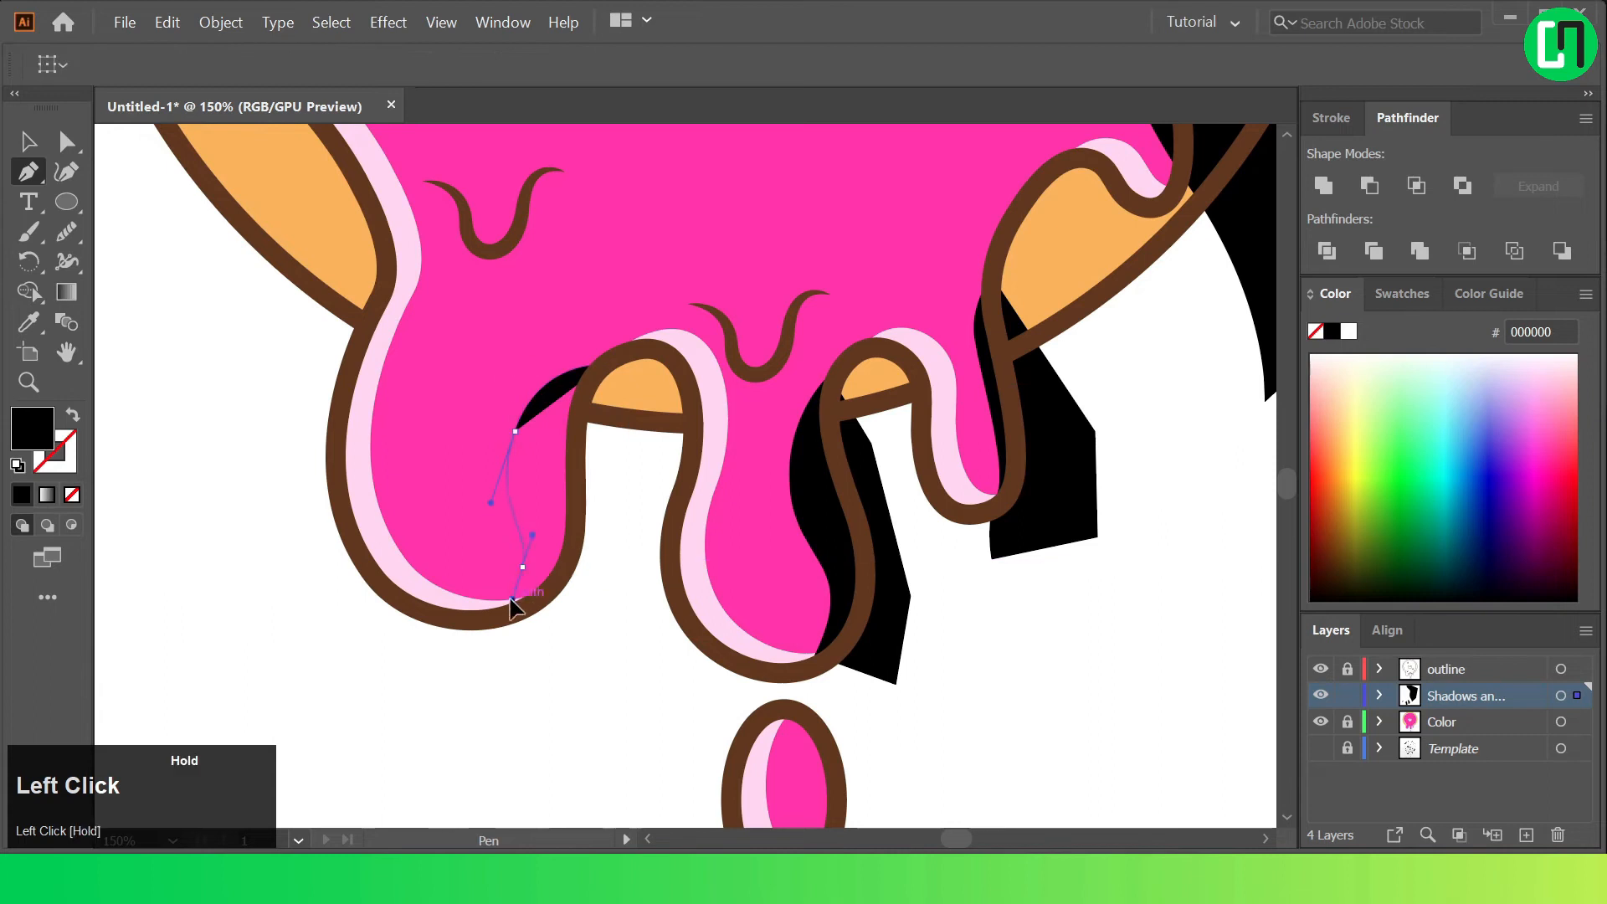
drag(524, 566, 516, 620)
key(ctrl+z)
key(ctrl+z)
drag(517, 446, 522, 520)
click(533, 585)
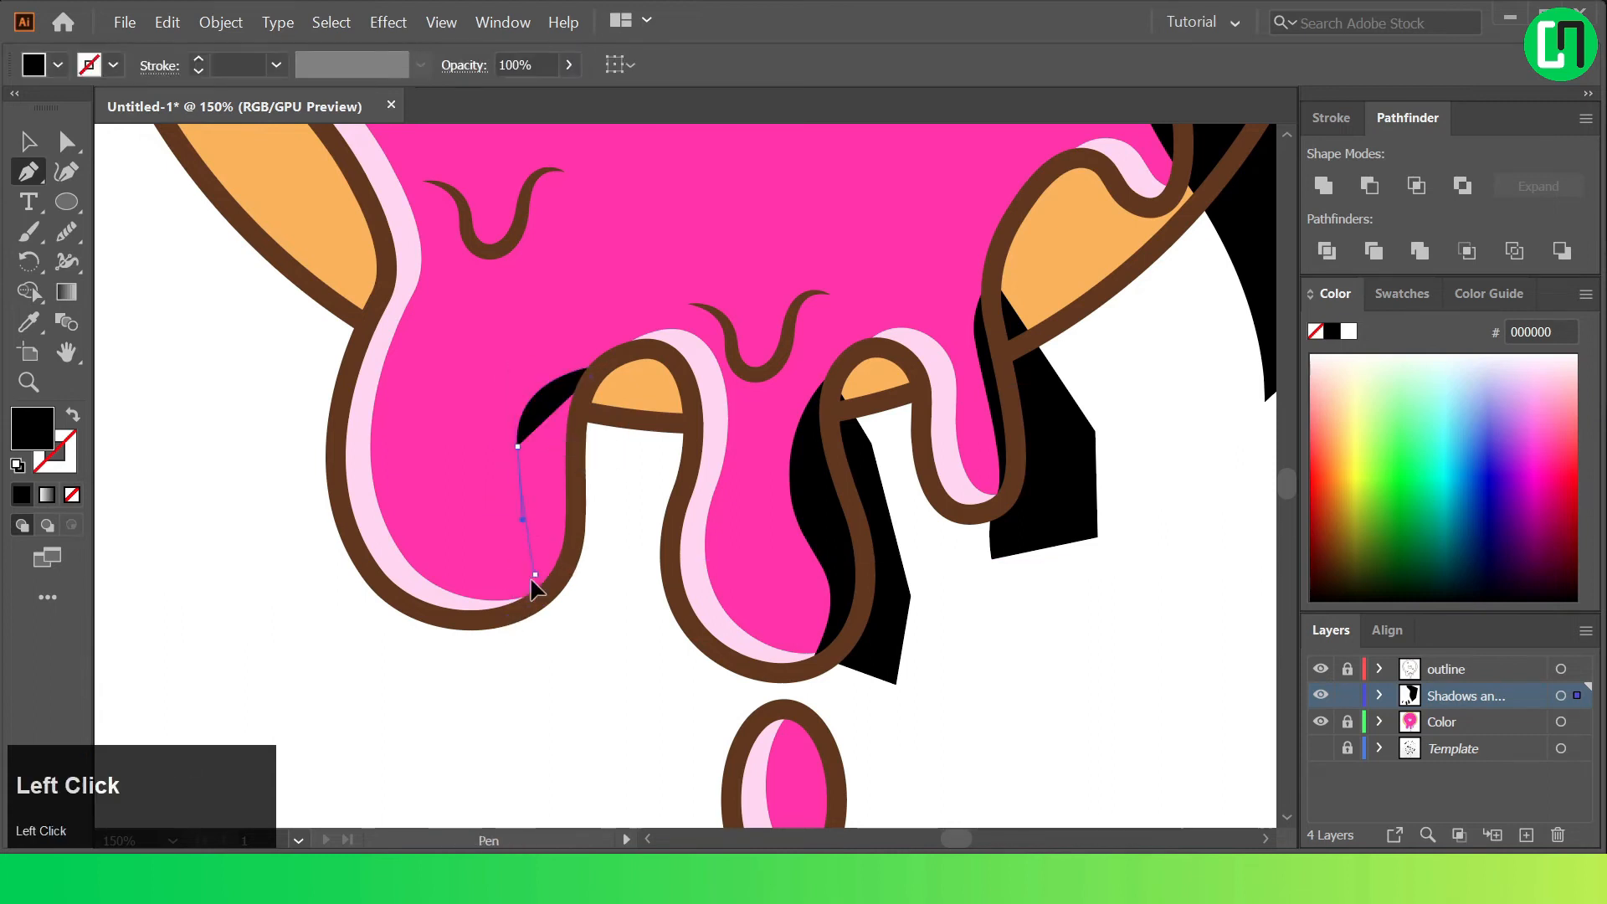
key(ctrl+z)
click(510, 599)
click(466, 662)
click(589, 685)
click(611, 576)
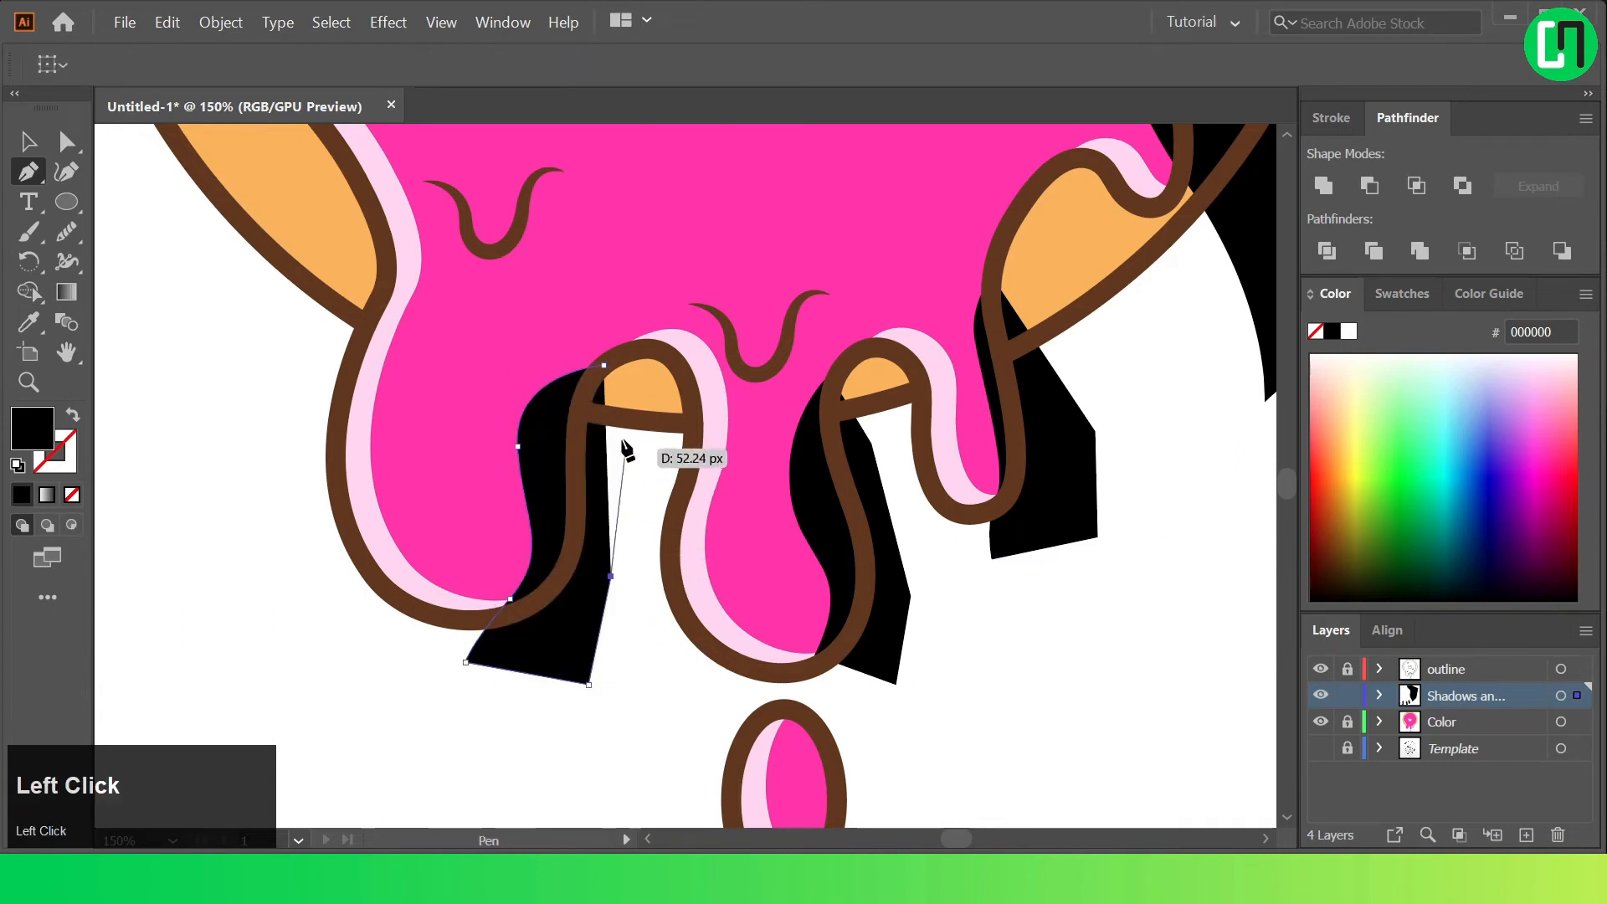
scroll(603, 366, down, 5)
click(28, 142)
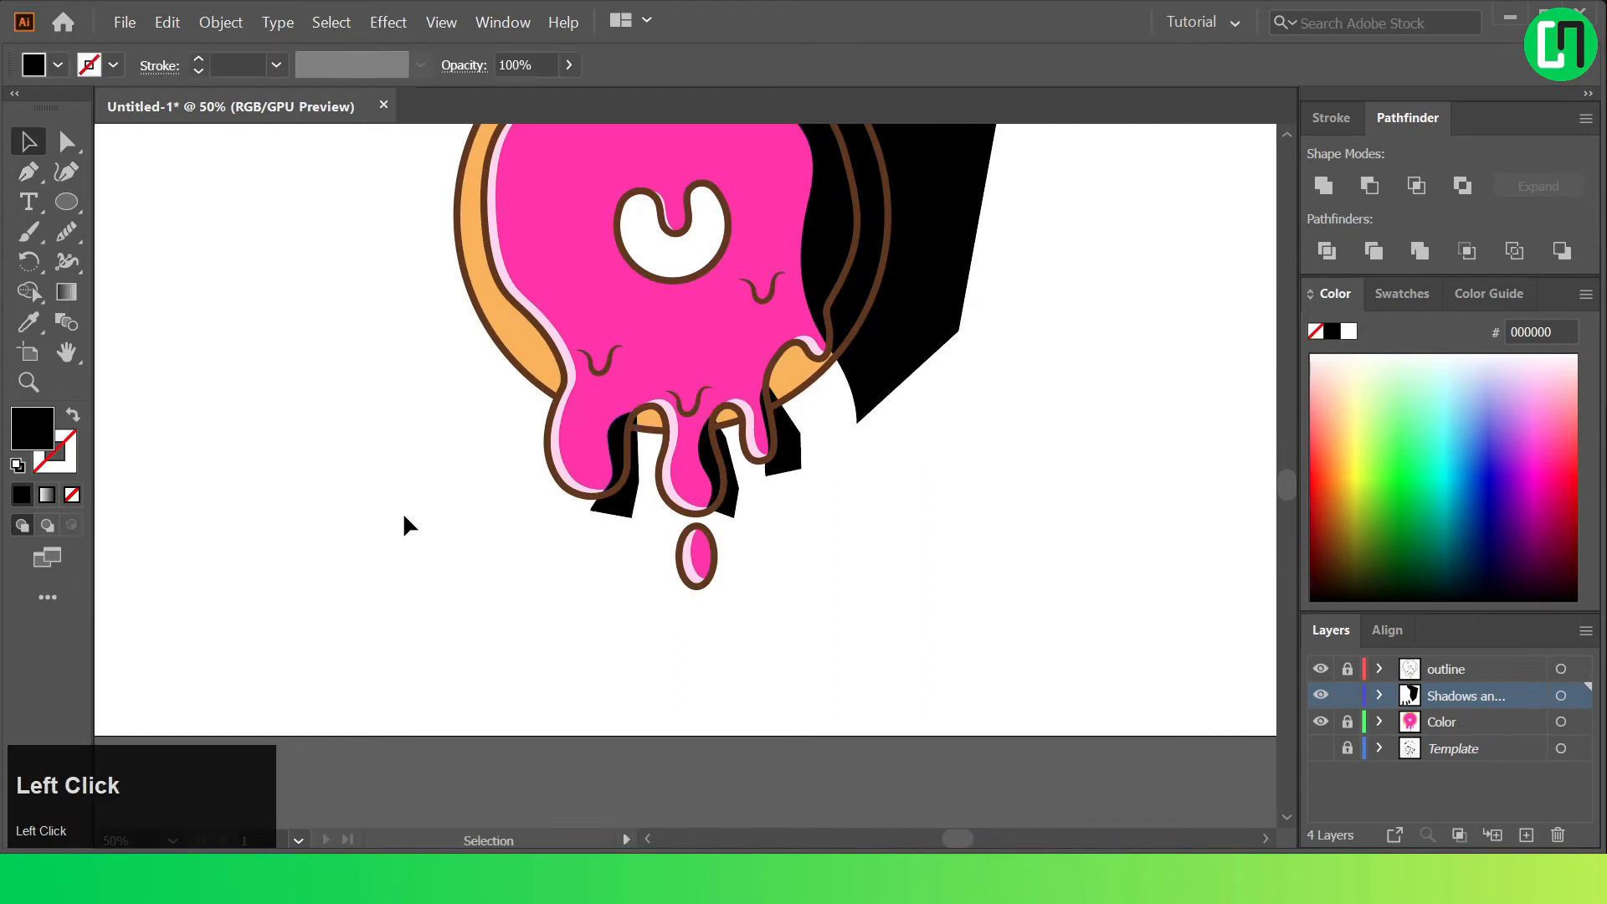
Draw a closed white, strokeless Pen shape whose curved inner edge forms a highlight along the donut's left rim, extending past the outer edge.
key(ctrl+0)
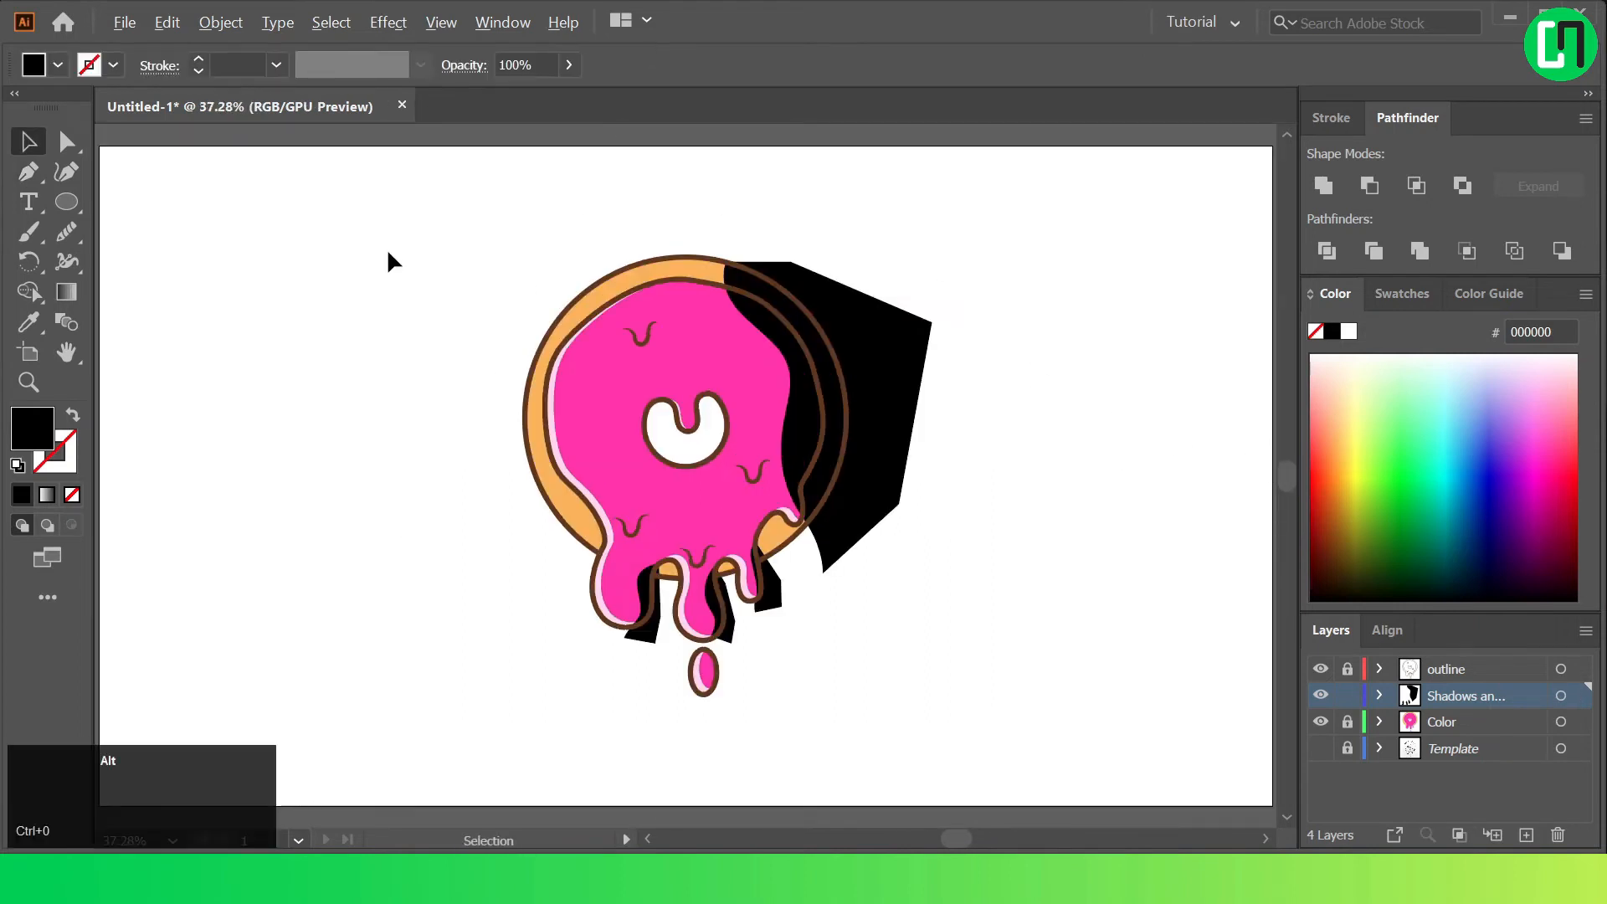
scroll(531, 318, up, 1)
click(17, 466)
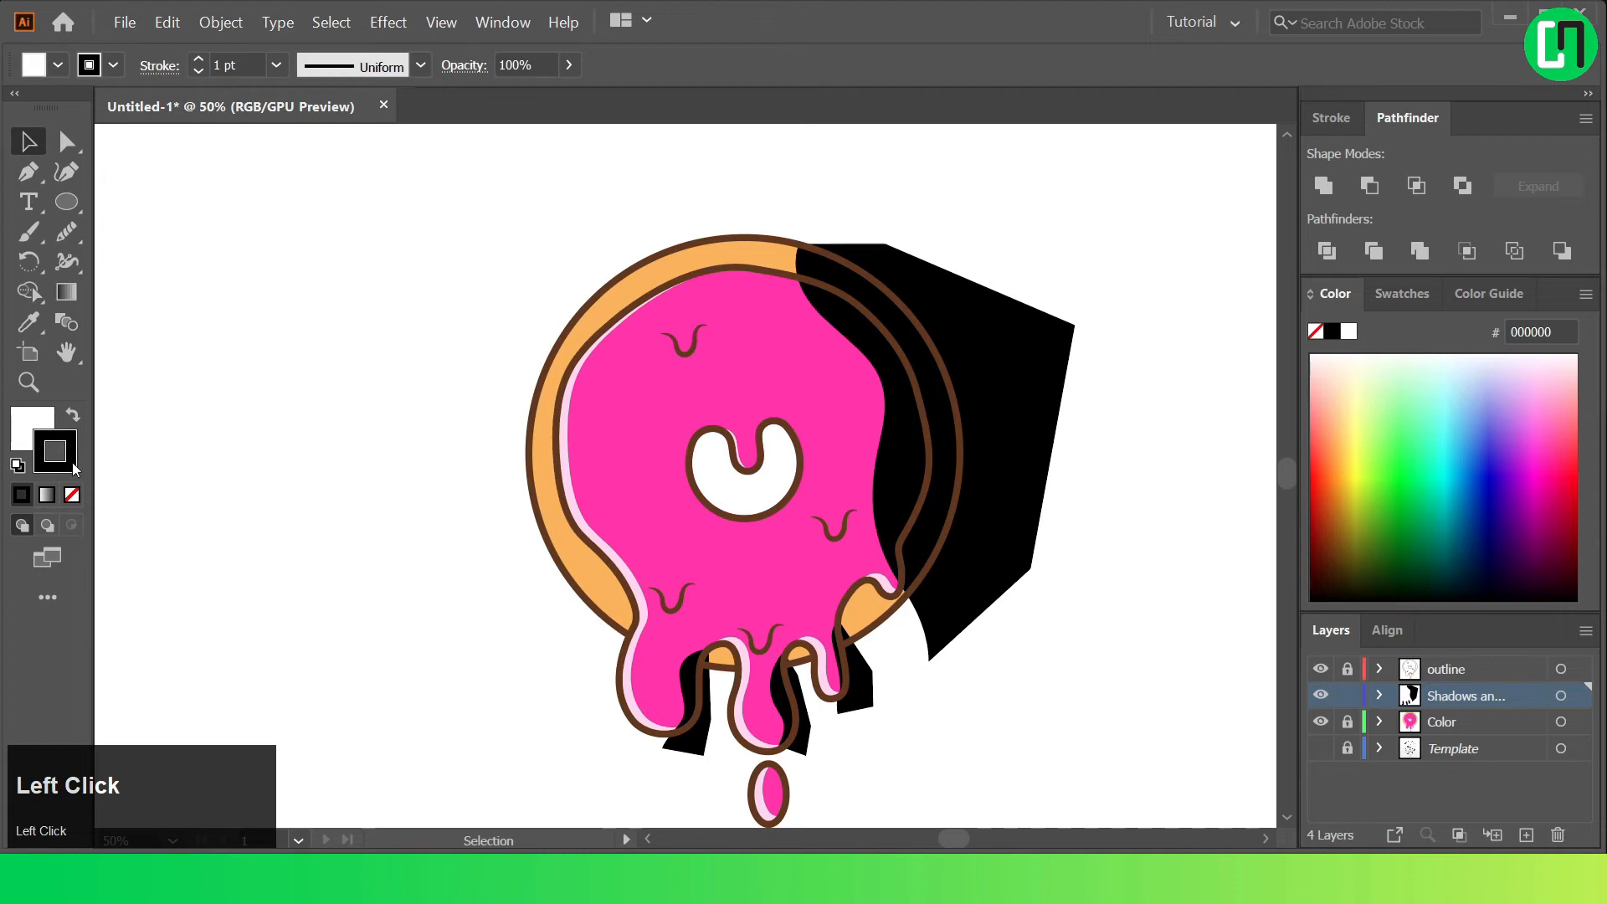
scroll(480, 301, down, 1)
scroll(728, 190, up, 2)
click(729, 187)
scroll(440, 571, down, 3)
scroll(439, 572, up, 2)
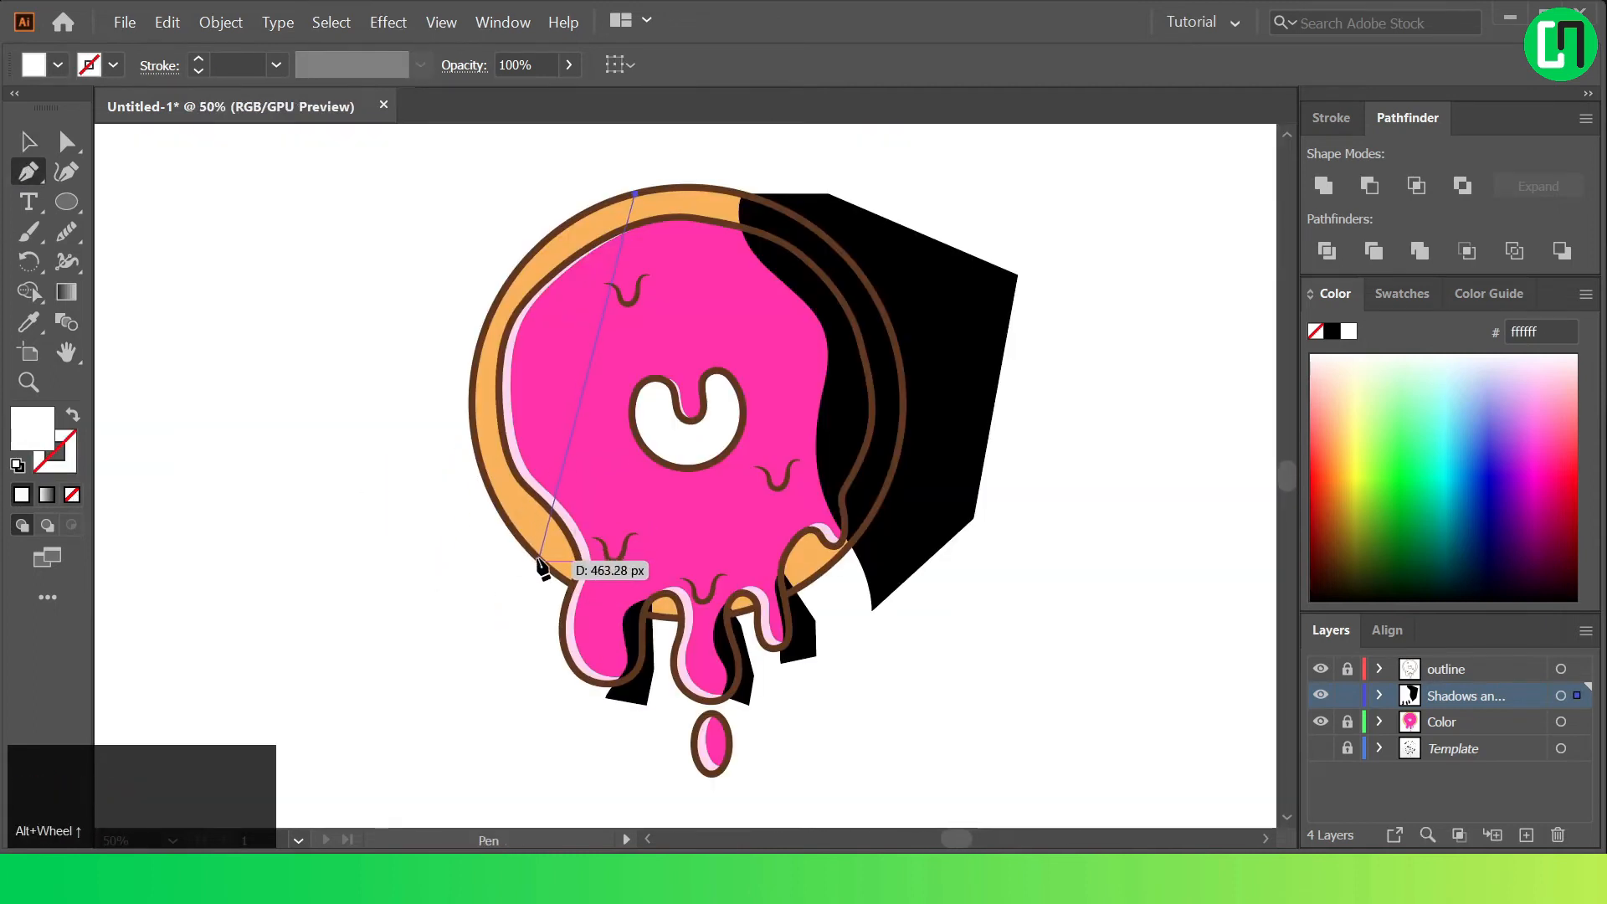
drag(533, 554, 571, 661)
drag(619, 753, 685, 824)
click(533, 554)
click(334, 548)
click(334, 295)
click(403, 205)
click(574, 155)
click(637, 195)
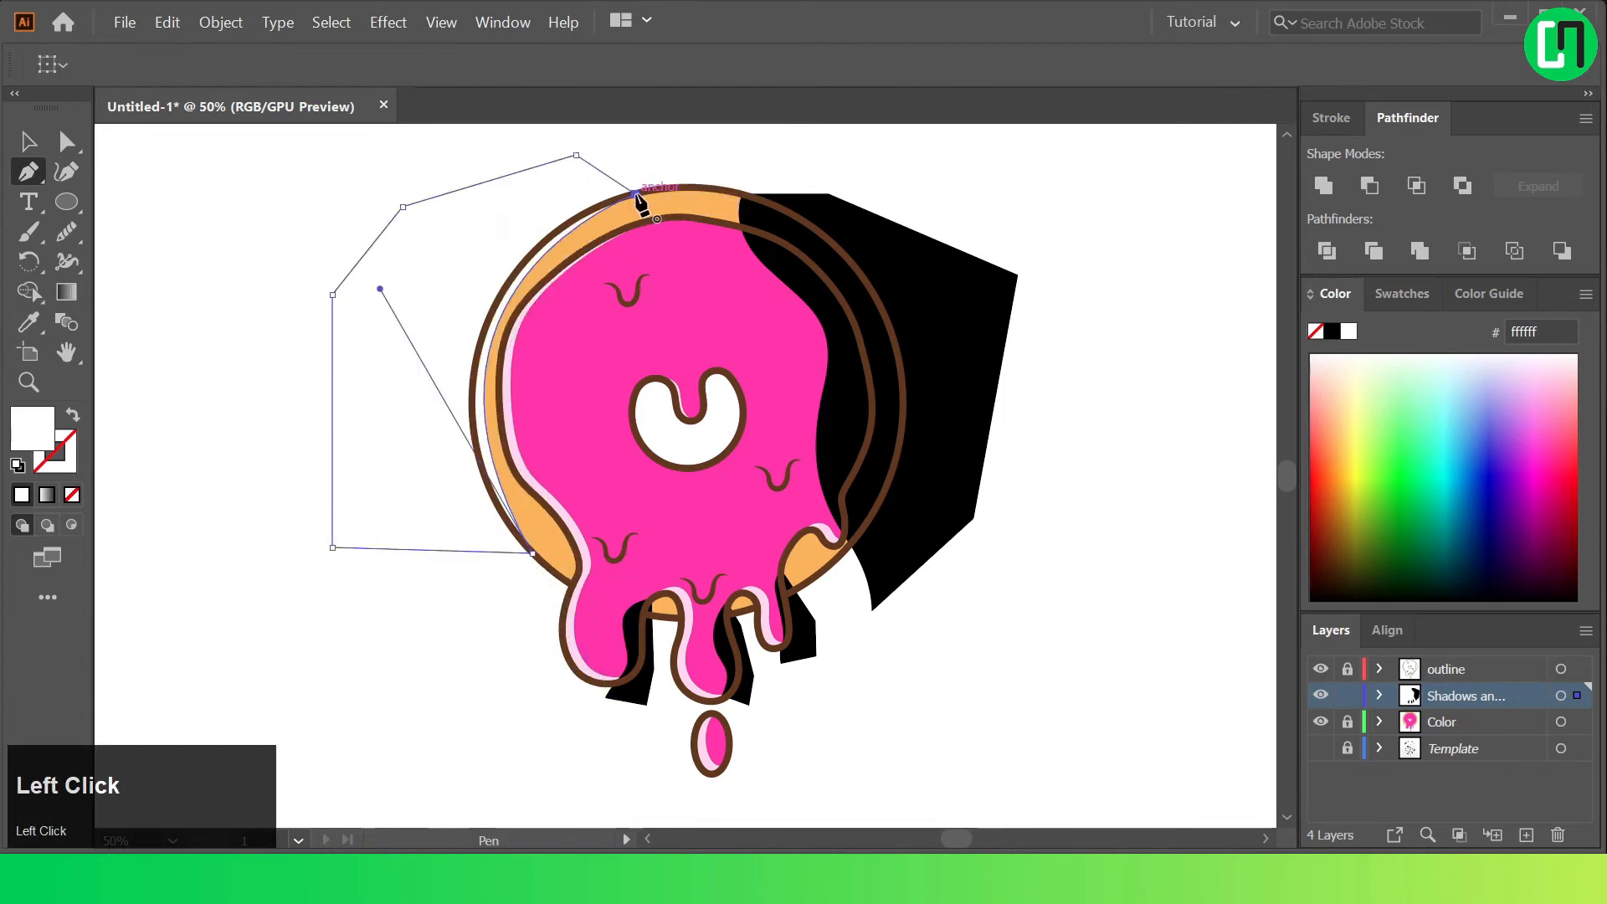
click(28, 142)
click(272, 144)
Unlock the outline layer and trim the large right shadow to the donut's outer circle with the Shape Builder tool.
click(1345, 669)
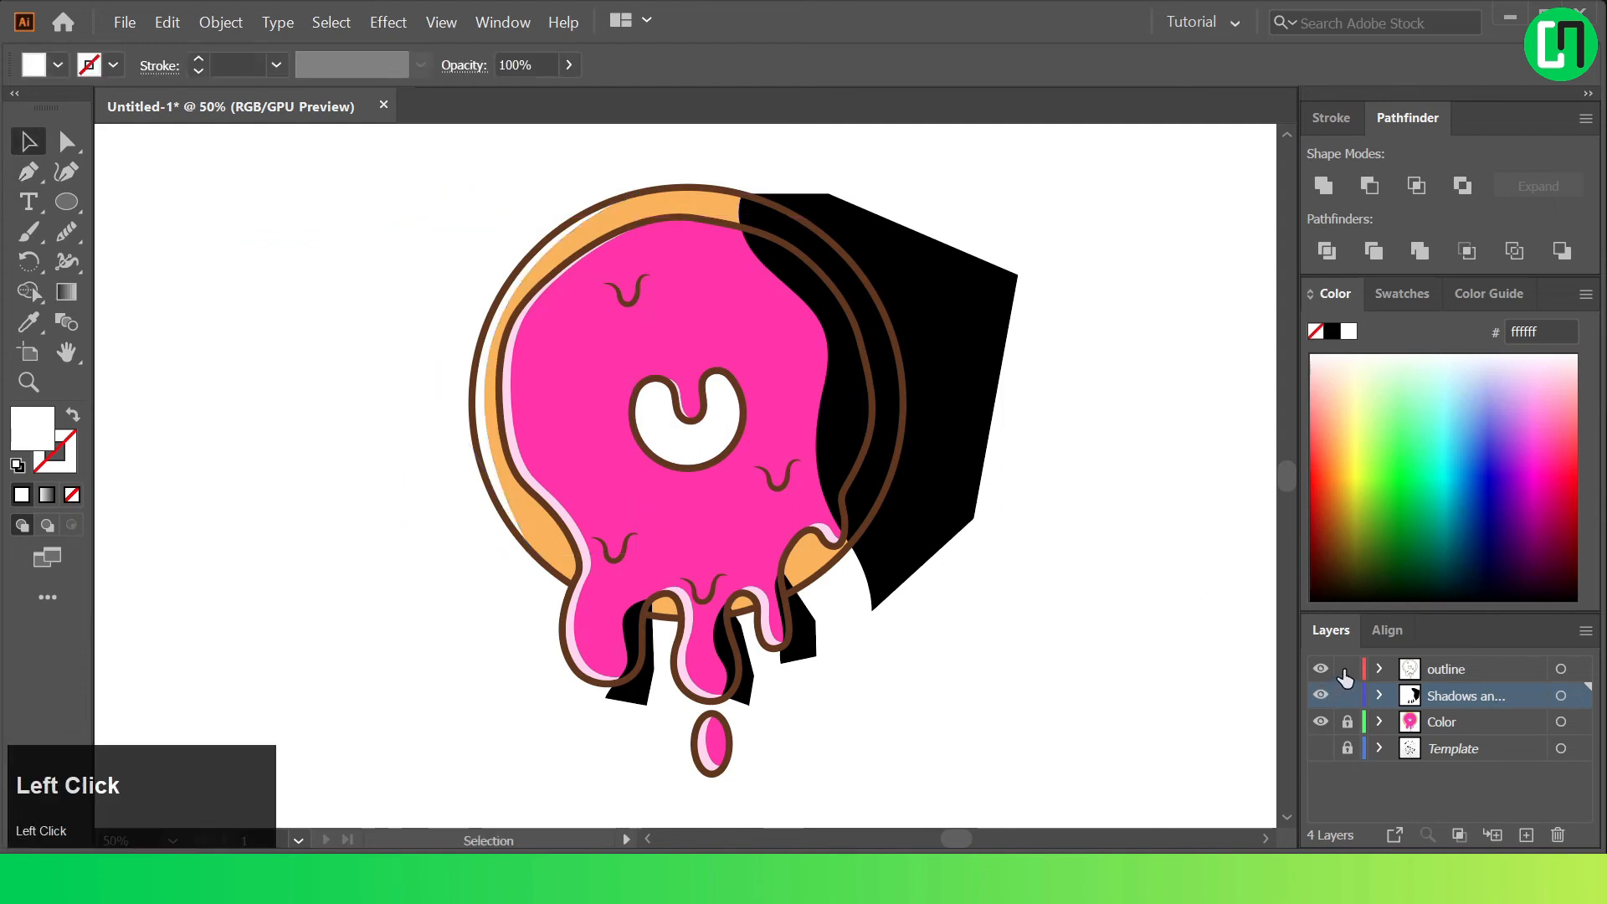
click(729, 188)
shift+click(978, 315)
key(shift+m)
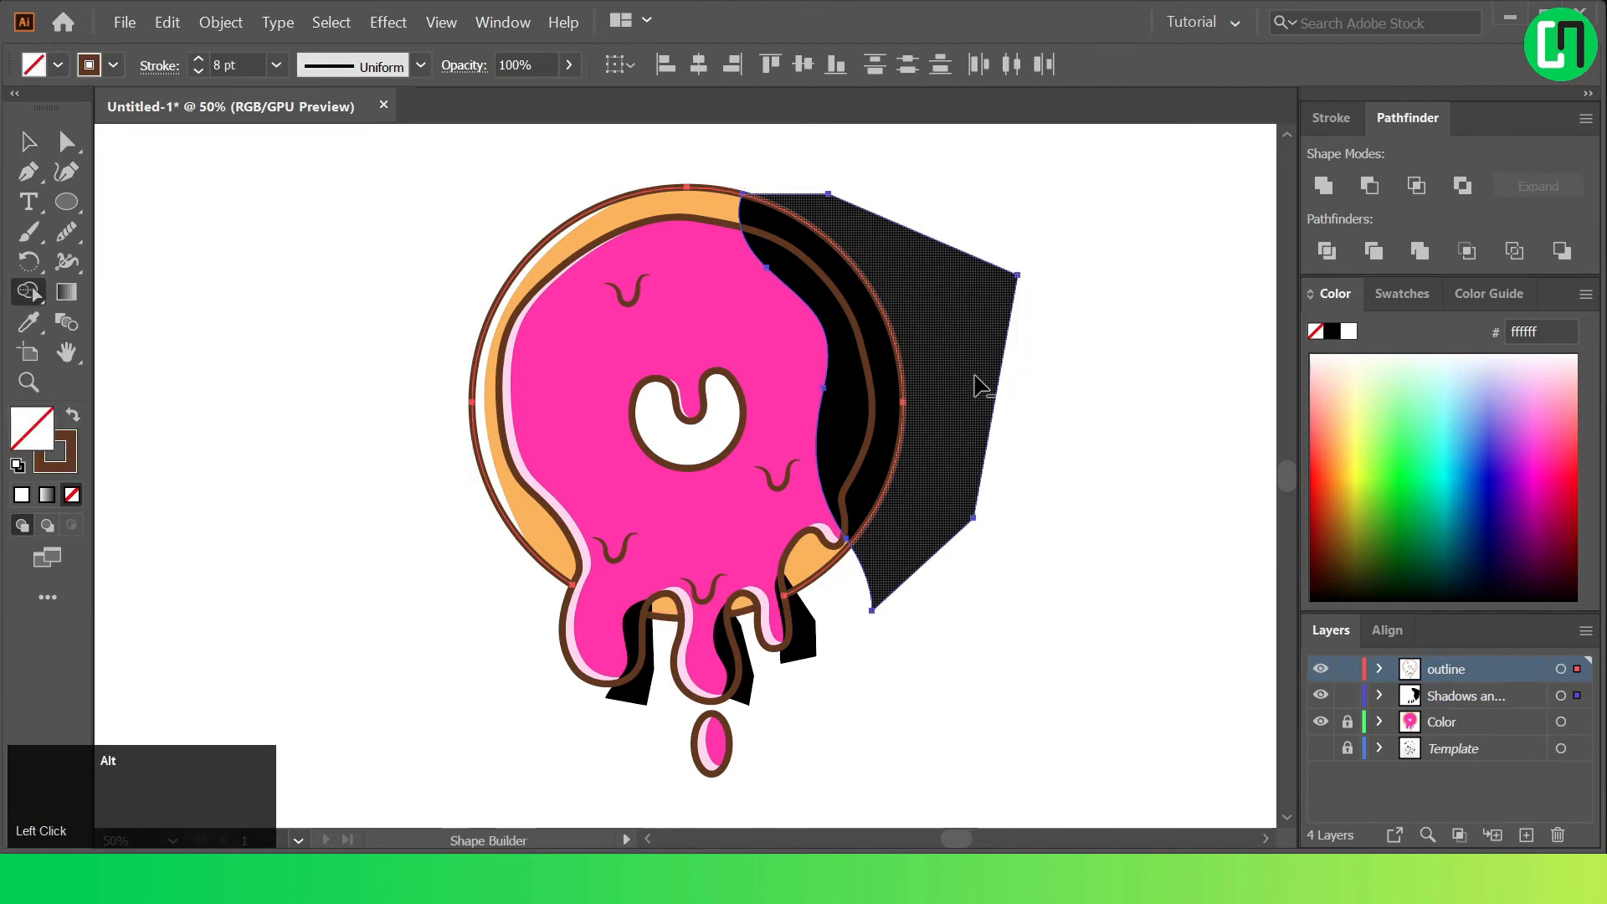
alt+click(954, 366)
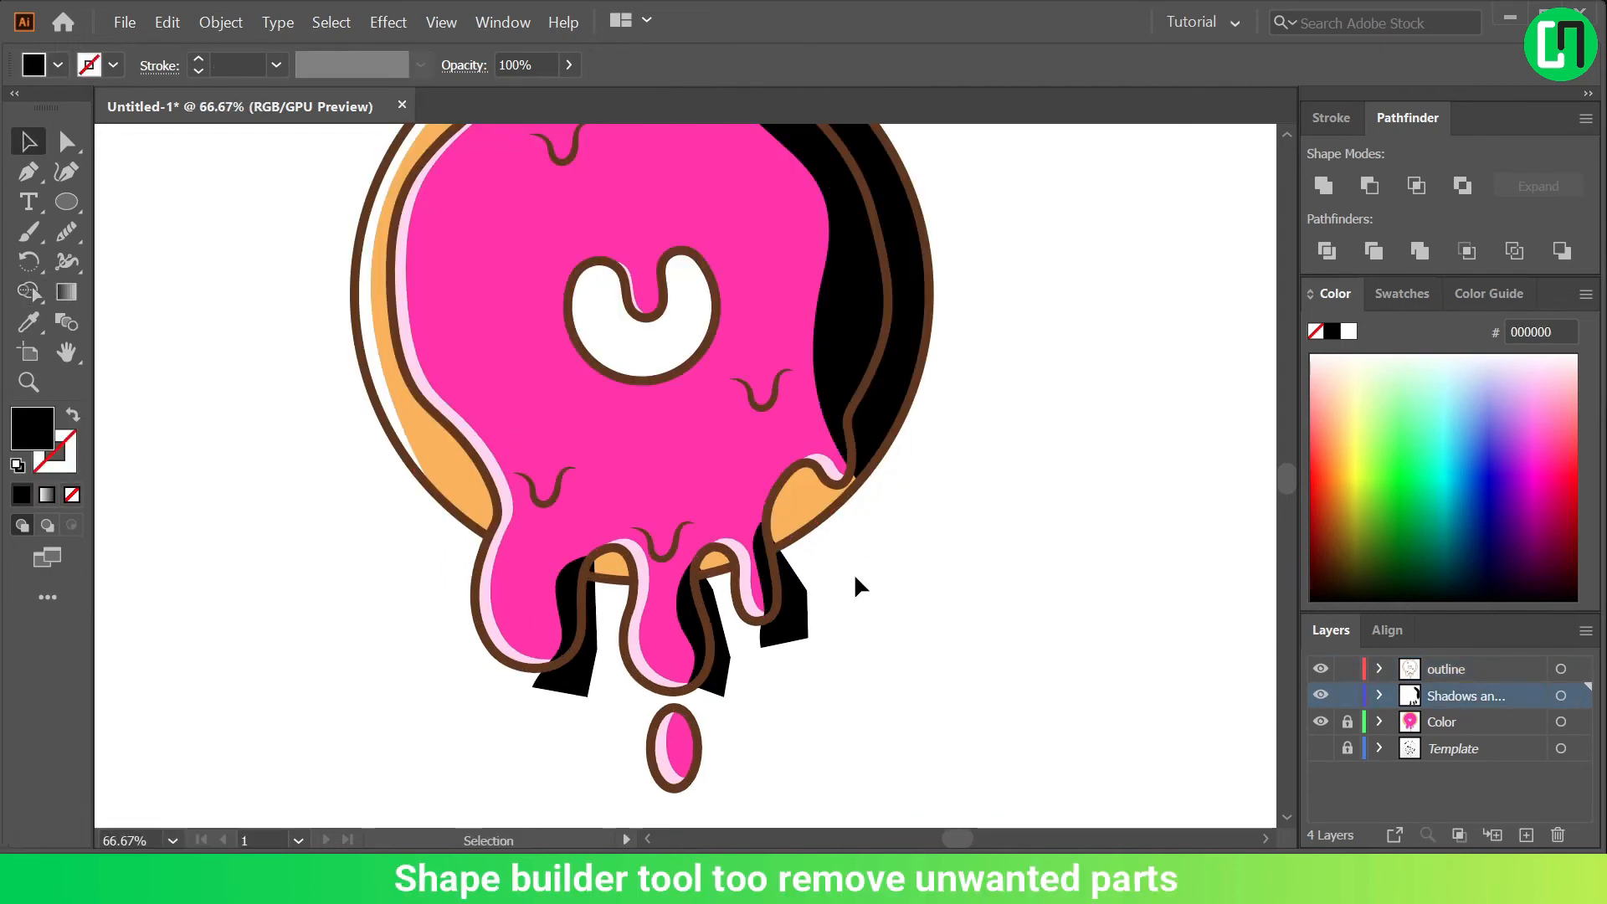
Nudge the small right drip's shadow slightly right and trim its excess against the icing outline with the Shape Builder tool.
scroll(856, 586, up, 2)
click(713, 617)
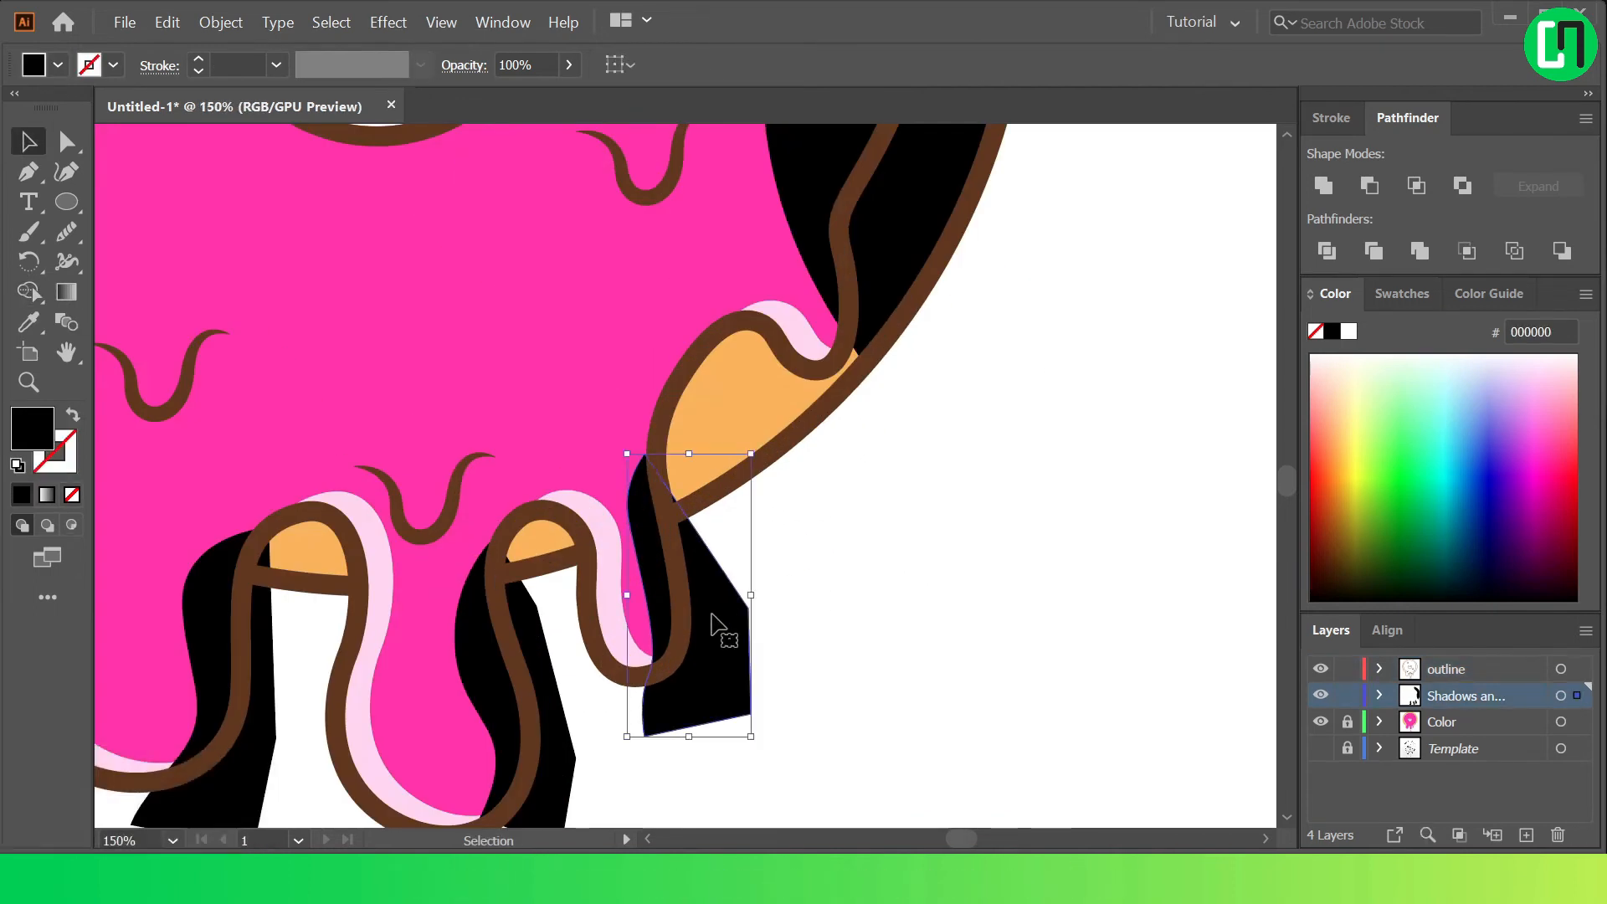
key(Right)
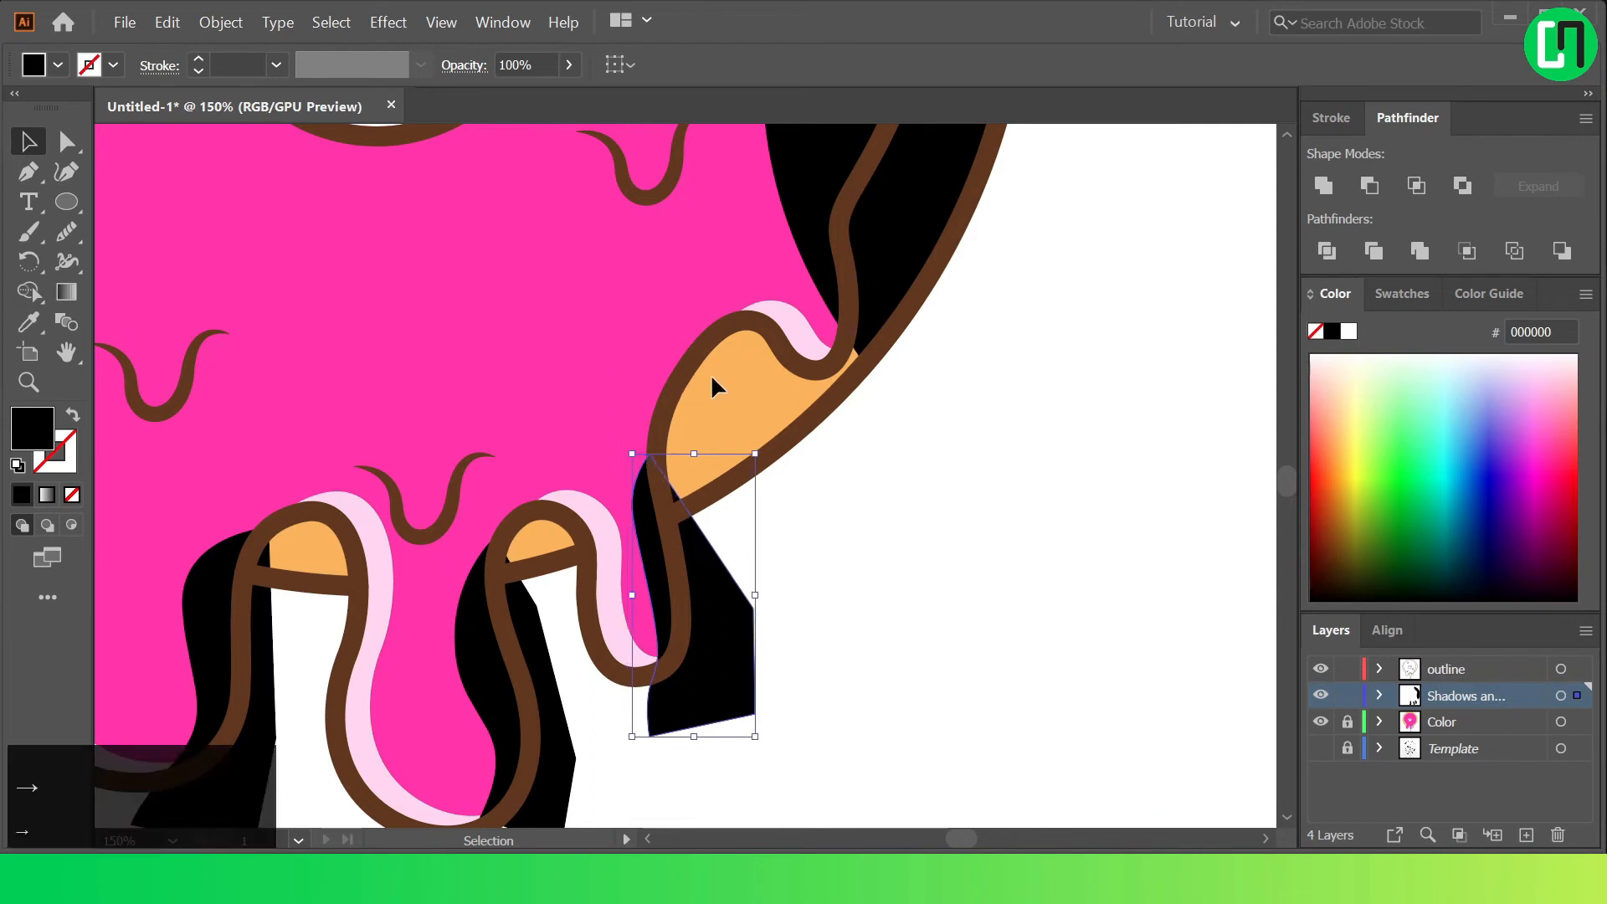
shift+click(711, 344)
key(shift+m)
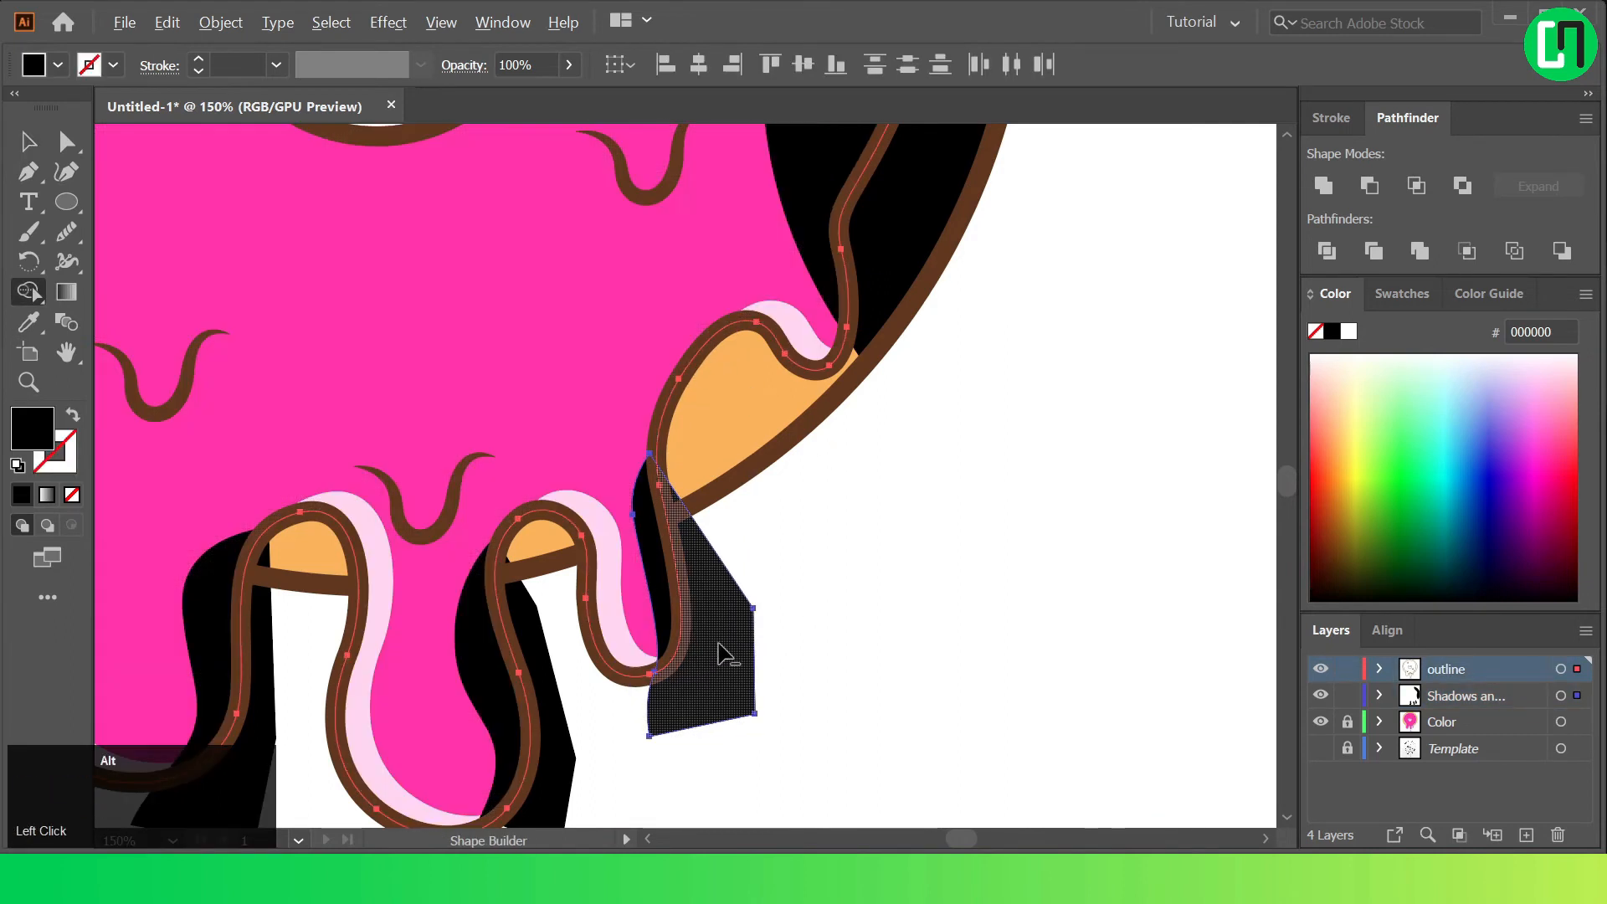
scroll(796, 650, down, 2)
click(28, 143)
Trim the excess of the middle and large left drips' shadows against the icing outline with the Shape Builder tool.
alt+scroll(662, 620, up, 1)
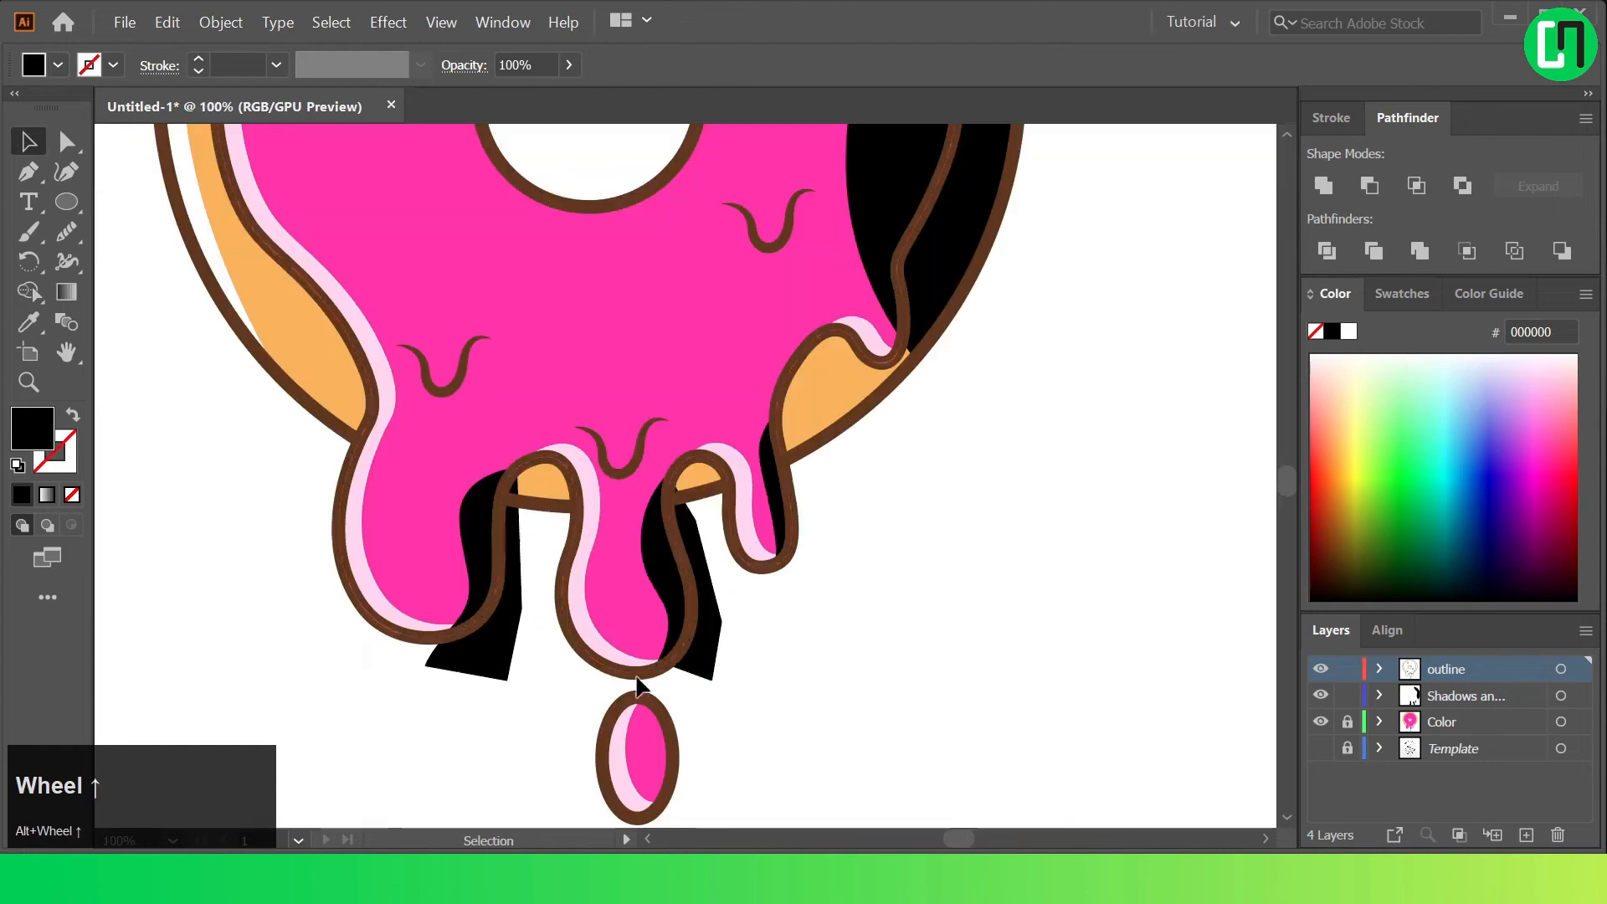
shift+click(670, 601)
shift+click(506, 604)
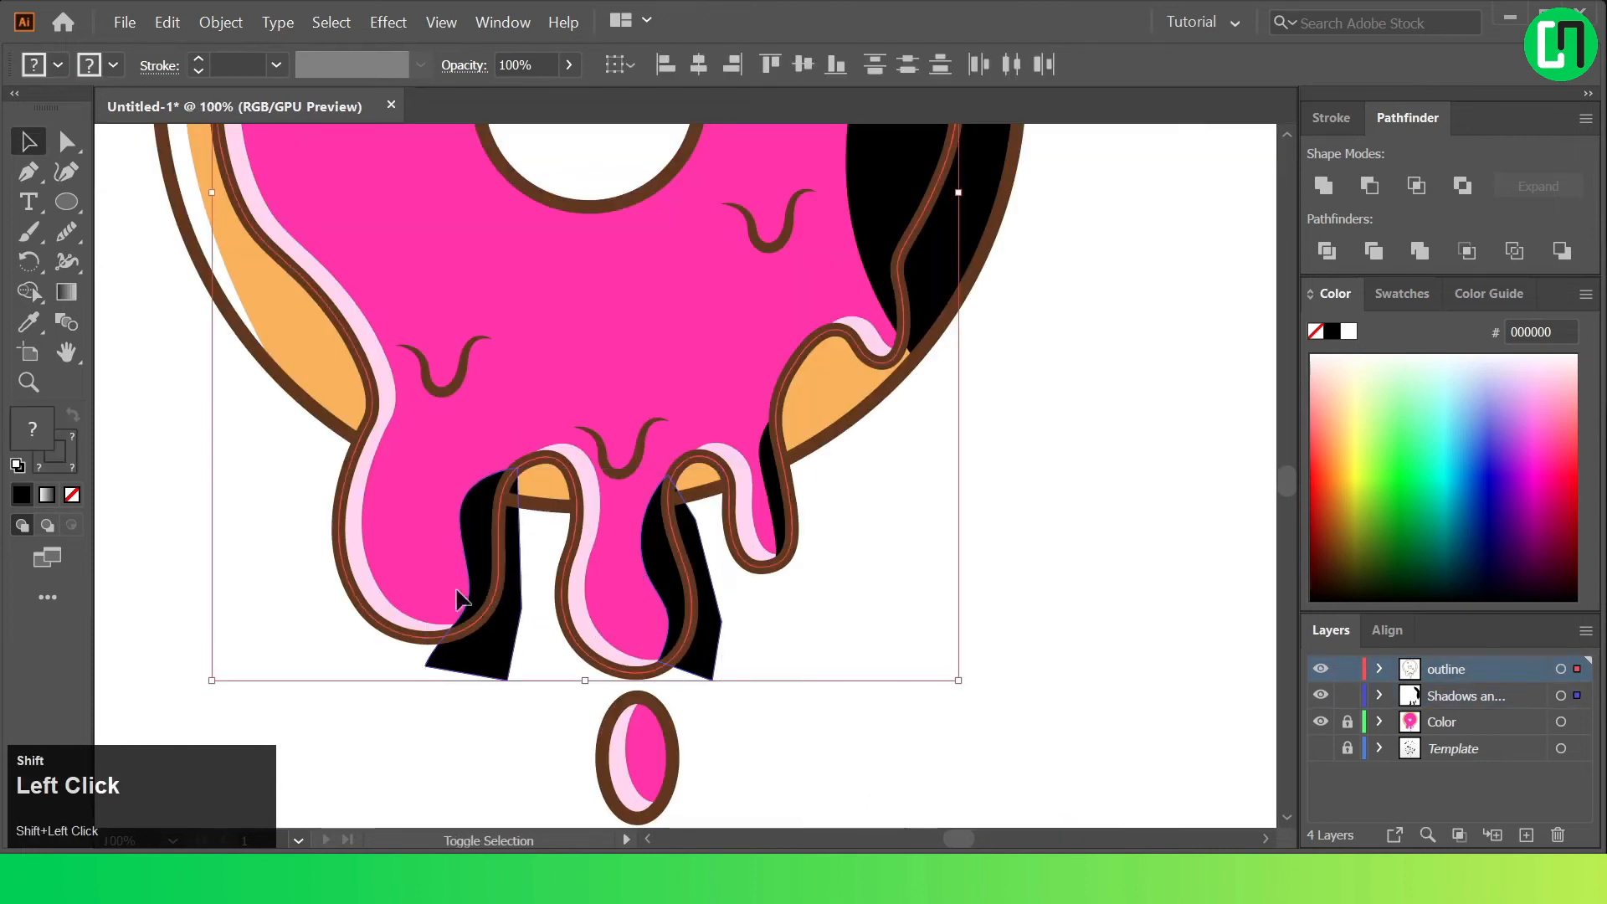
click(28, 291)
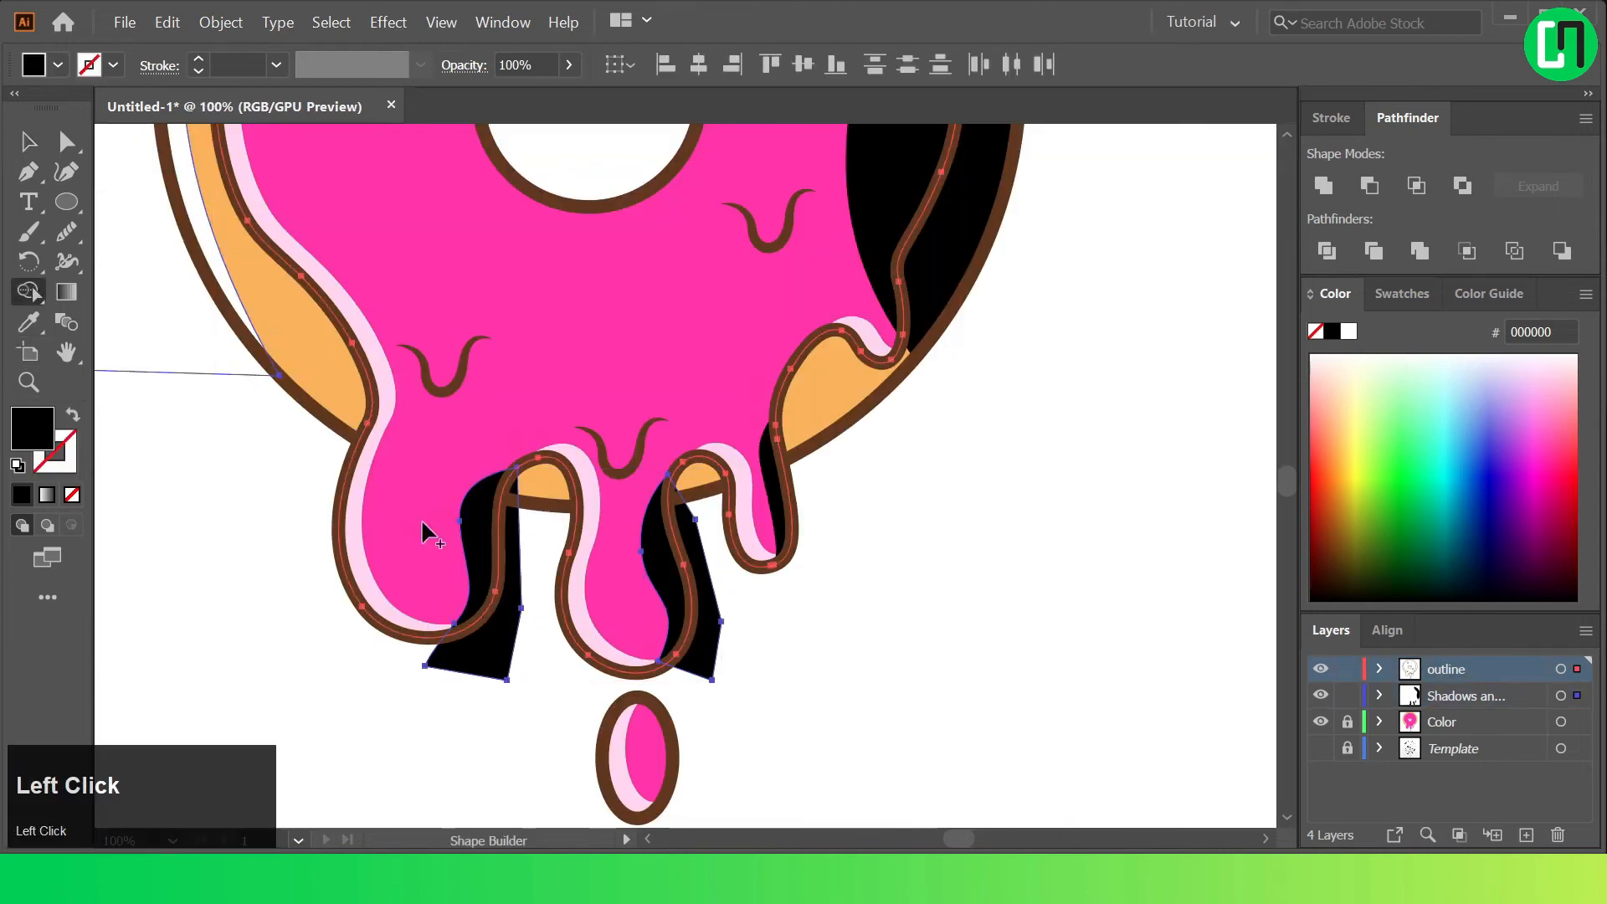
alt+scroll(486, 640, down, 2)
alt+click(485, 640)
alt+click(592, 638)
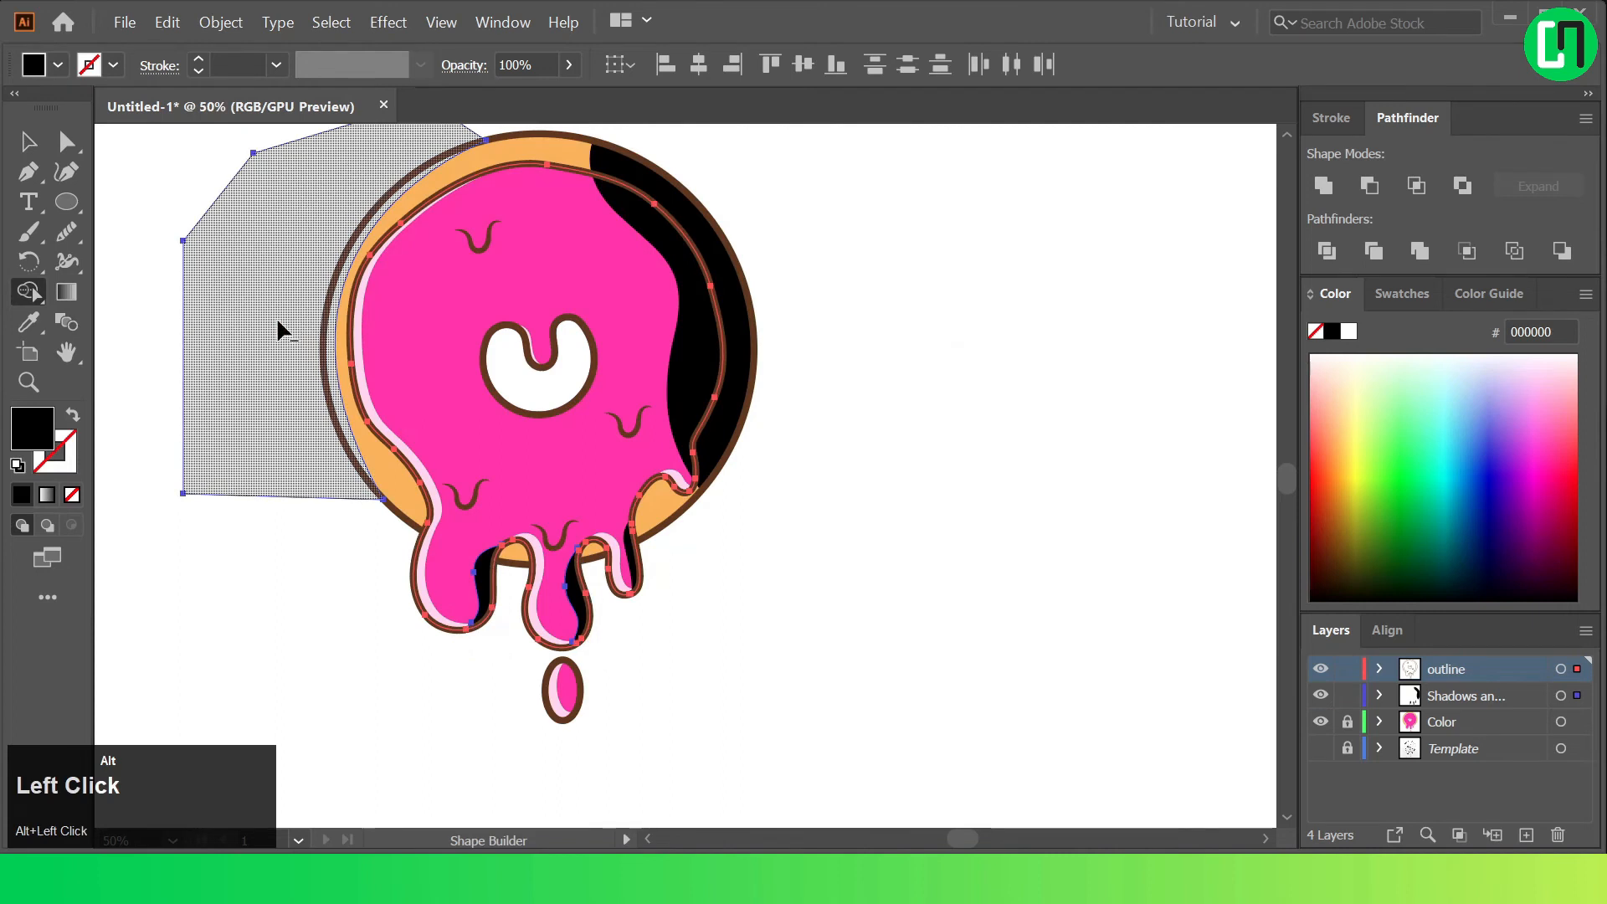
click(29, 142)
click(345, 586)
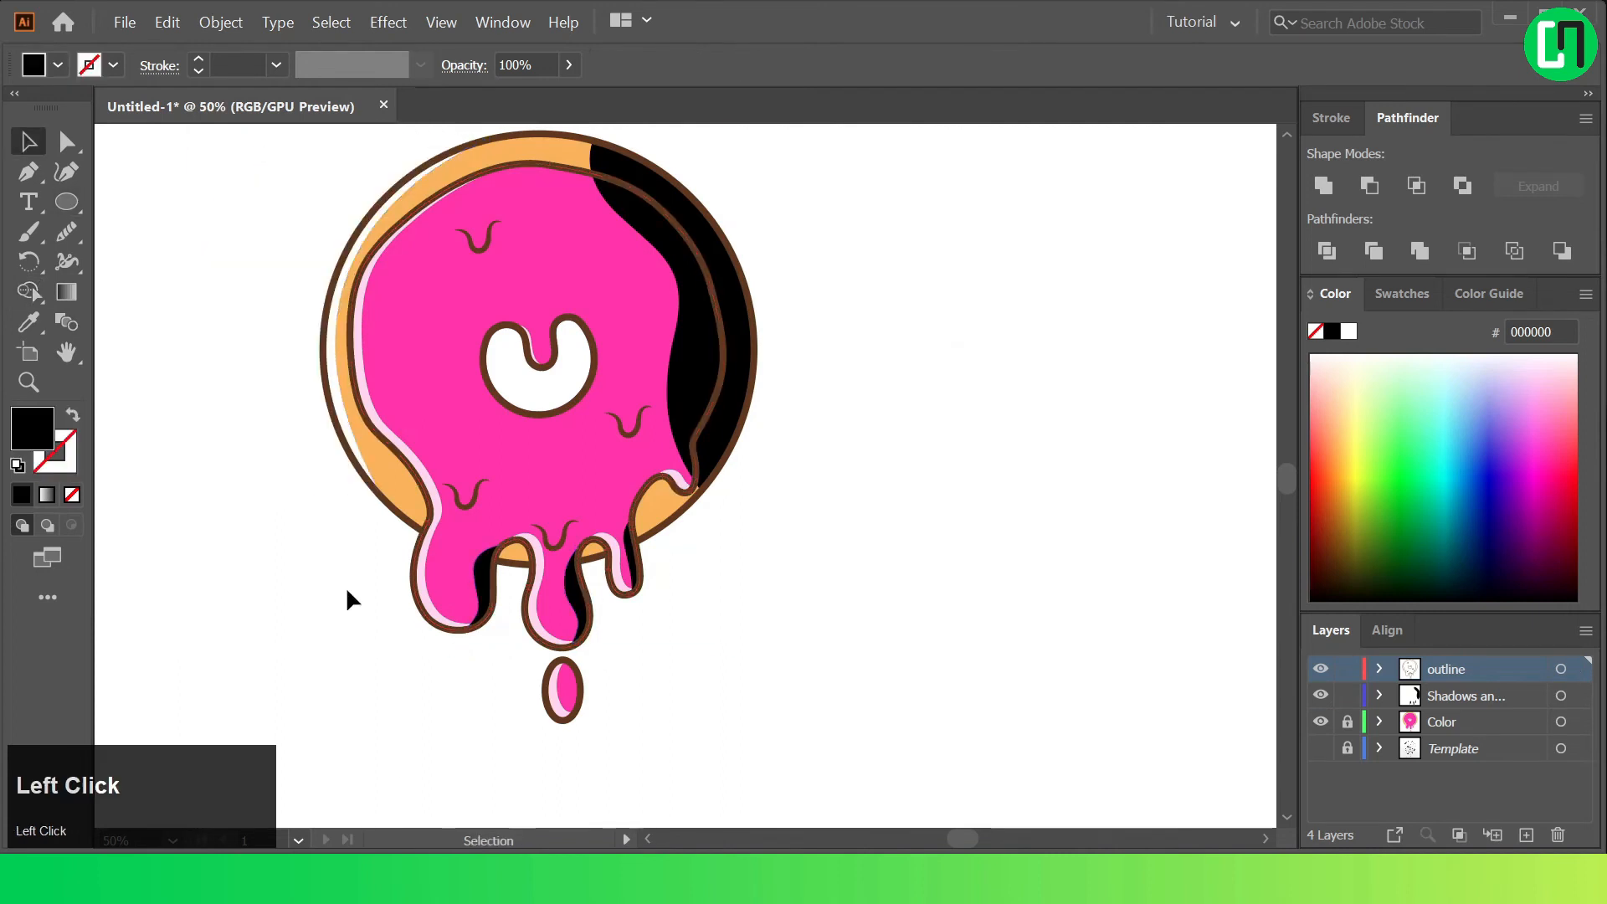
Trim the white left highlight to the donut's outer circle with the Shape Builder tool.
click(401, 521)
shift+click(254, 405)
click(28, 292)
alt+click(207, 318)
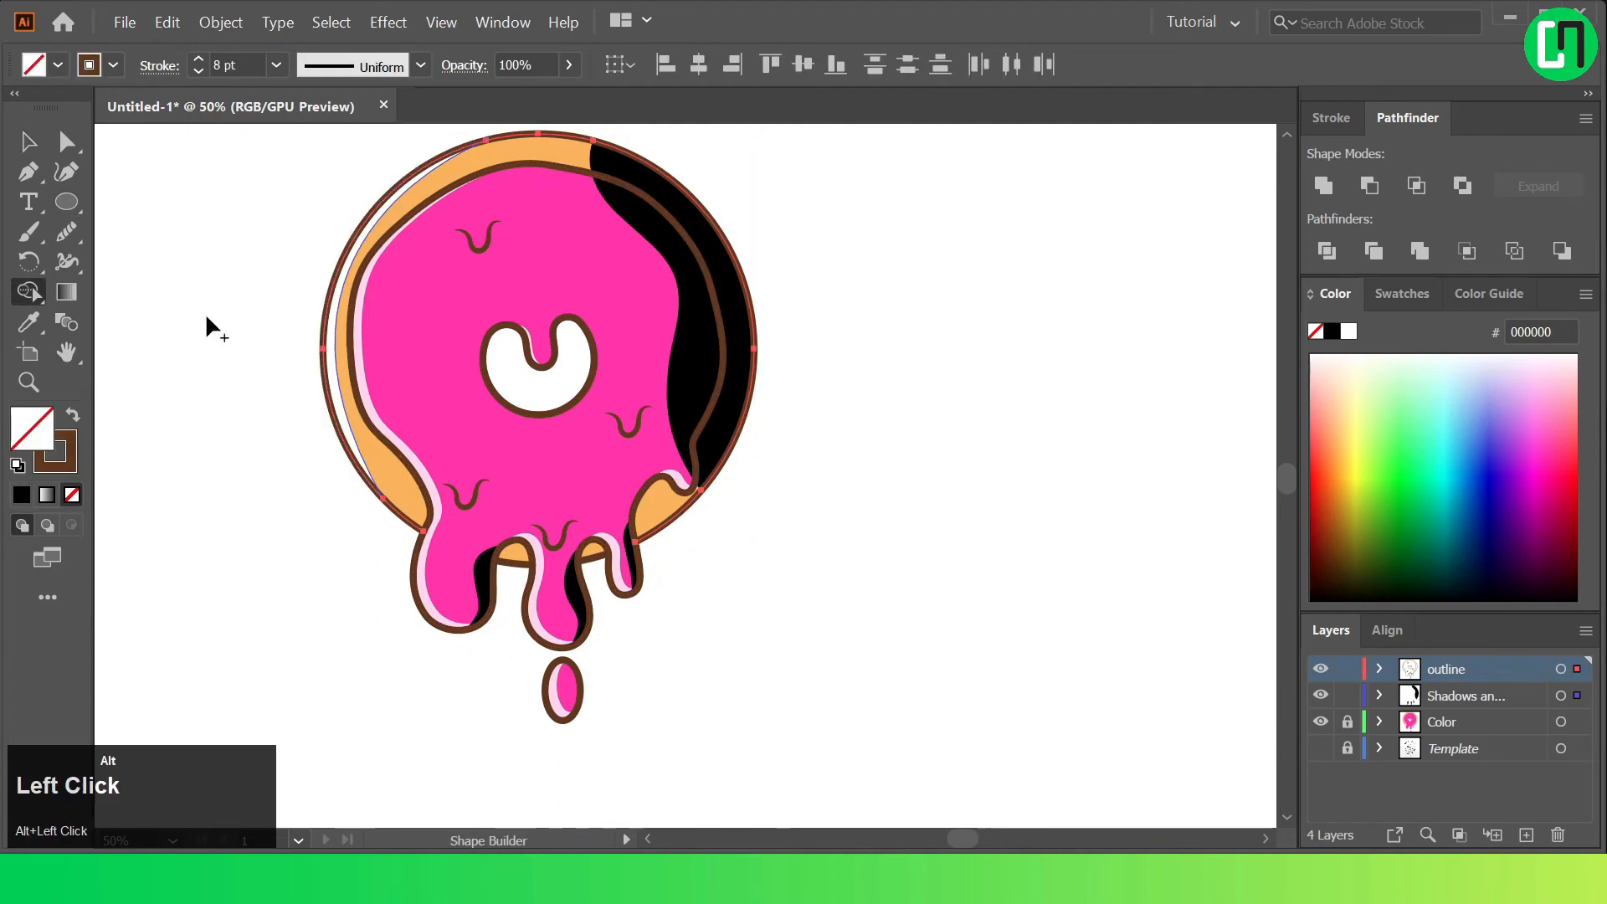
click(18, 135)
click(930, 373)
Set the opacity of the white highlight on the donut's left rim to 80%.
key(ctrl+0)
click(537, 372)
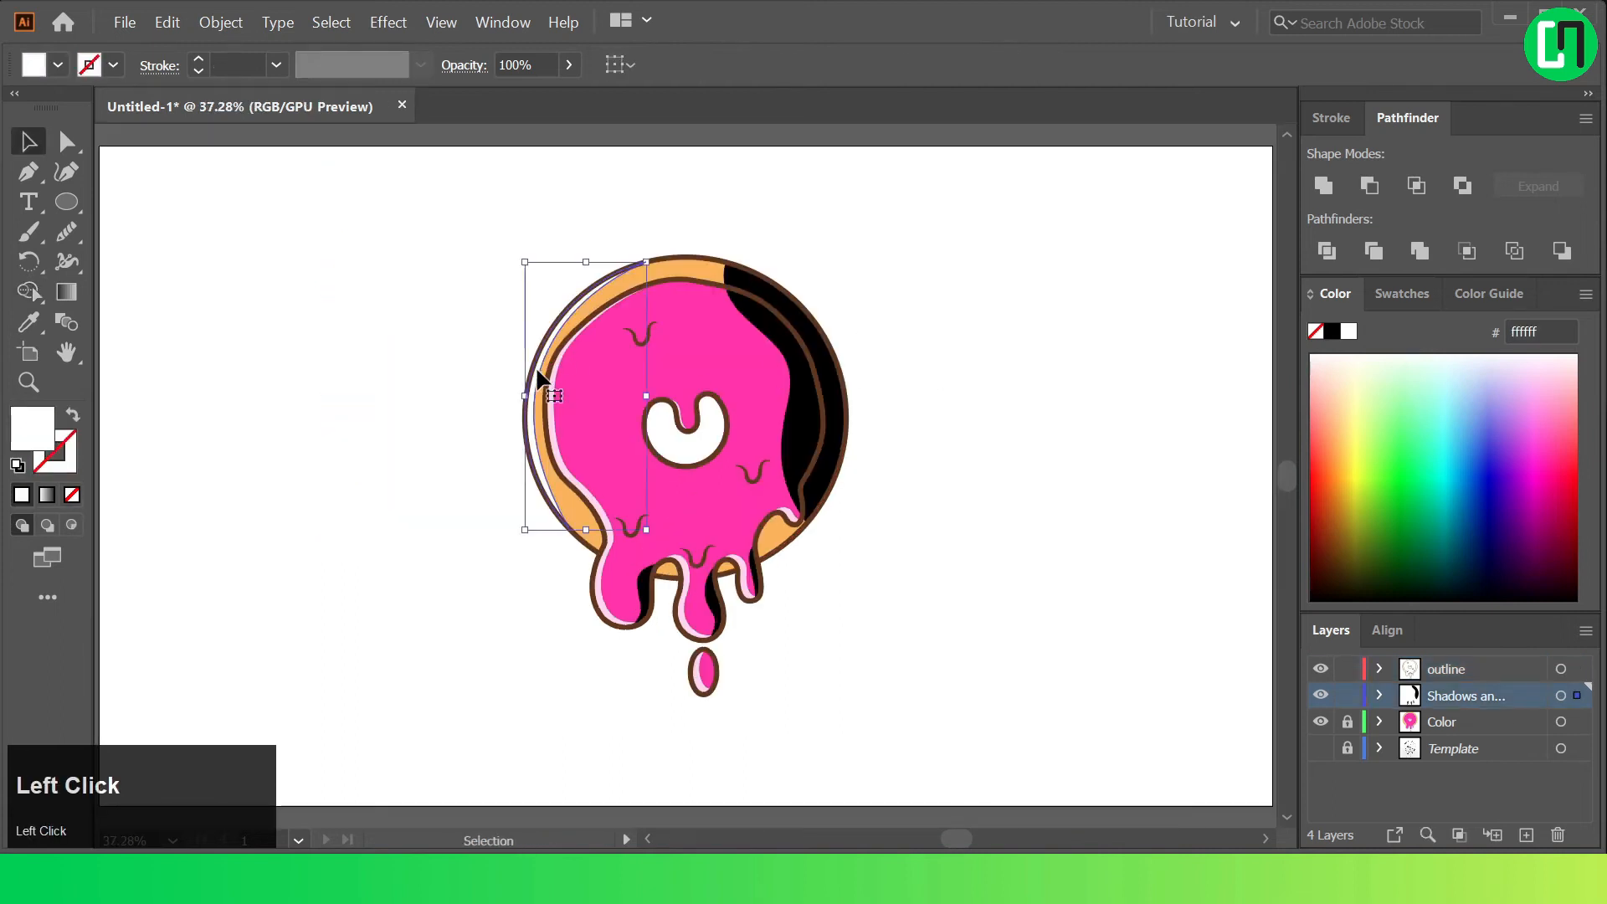
click(906, 309)
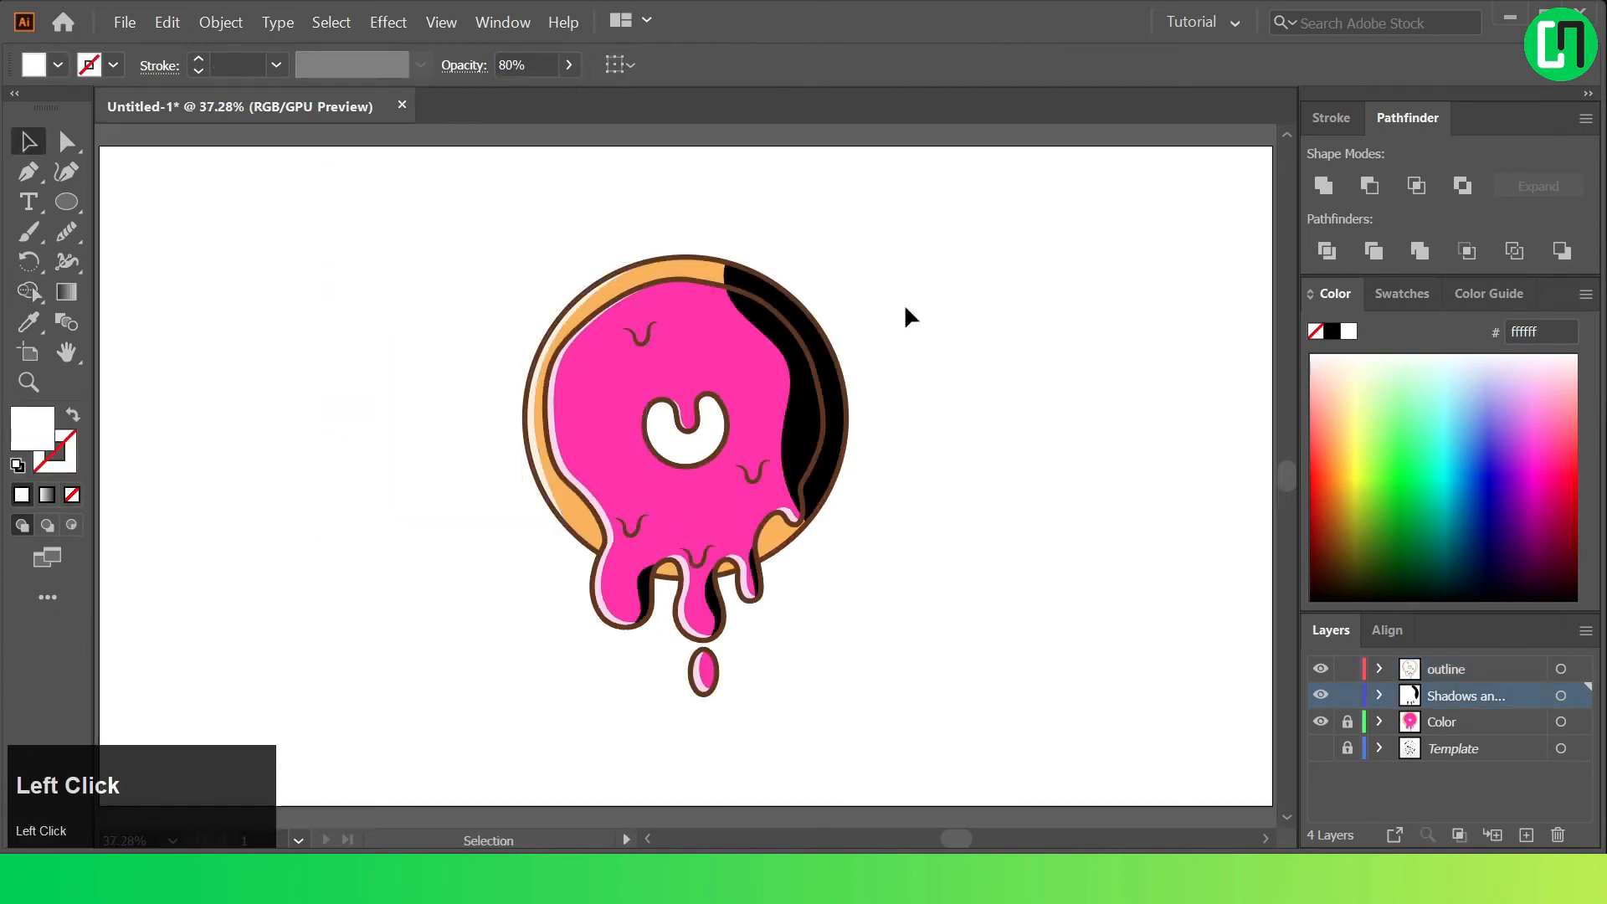
Set the opacity of all black shadow shapes, on the drips and the donut's right side, to 25%.
scroll(700, 611, up, 1)
click(596, 586)
shift+click(695, 593)
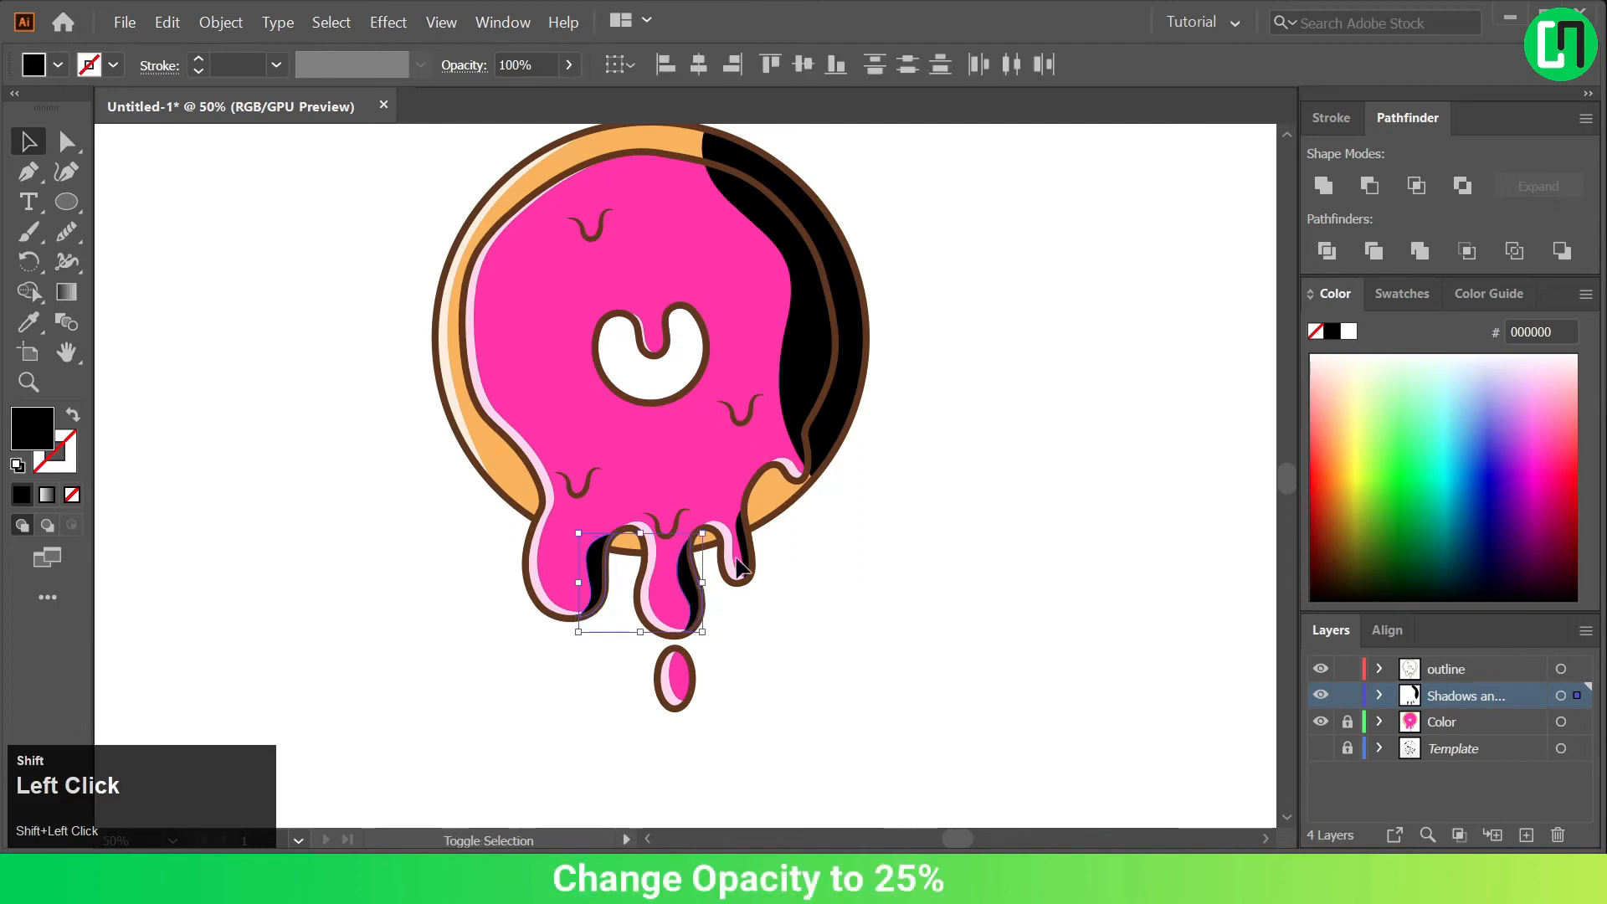
shift+click(841, 358)
click(515, 65)
text(2)
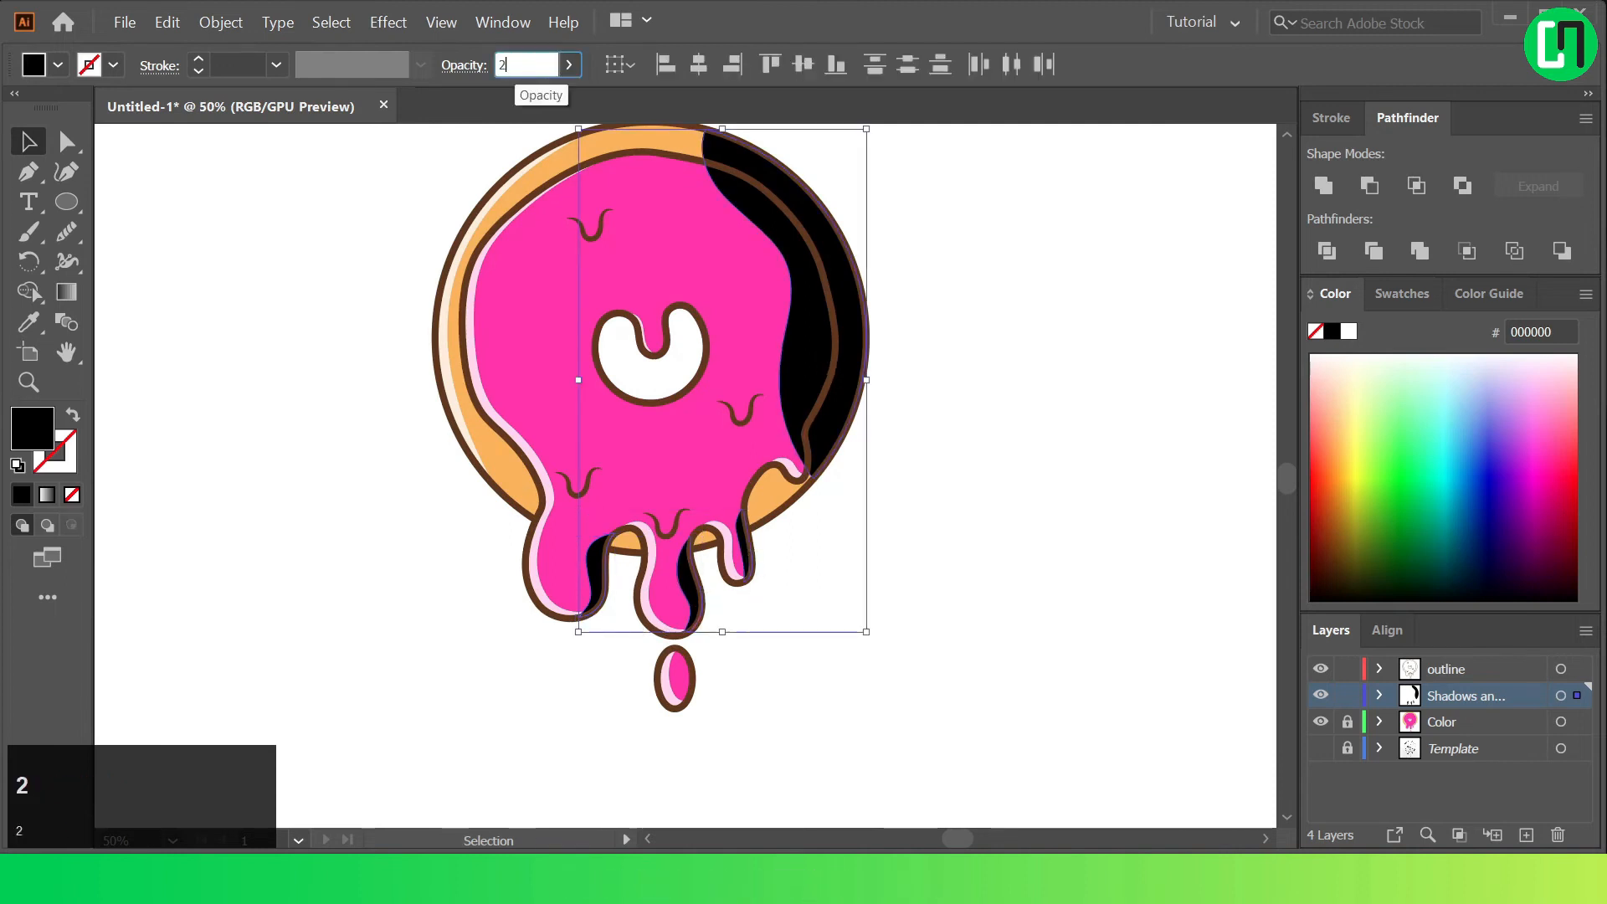
text(5)
key(Return)
click(1052, 408)
key(ctrl+0)
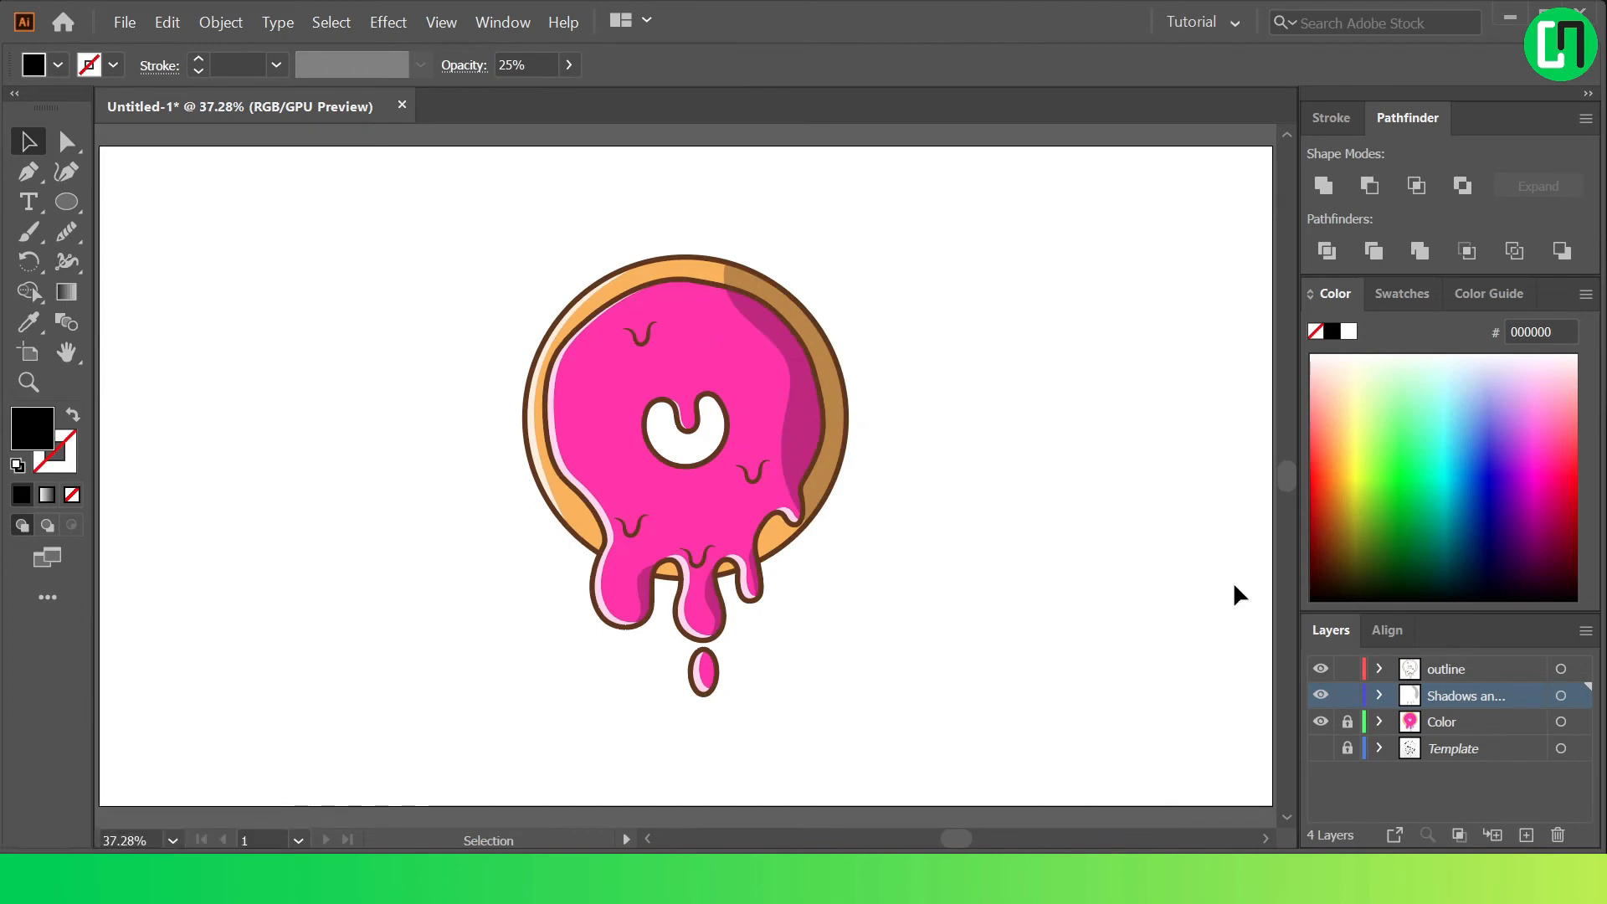
Lock the shadow and outline layers and add a new layer named Sprinkles above the outline layer.
click(1347, 694)
click(1348, 669)
click(1454, 669)
click(1526, 835)
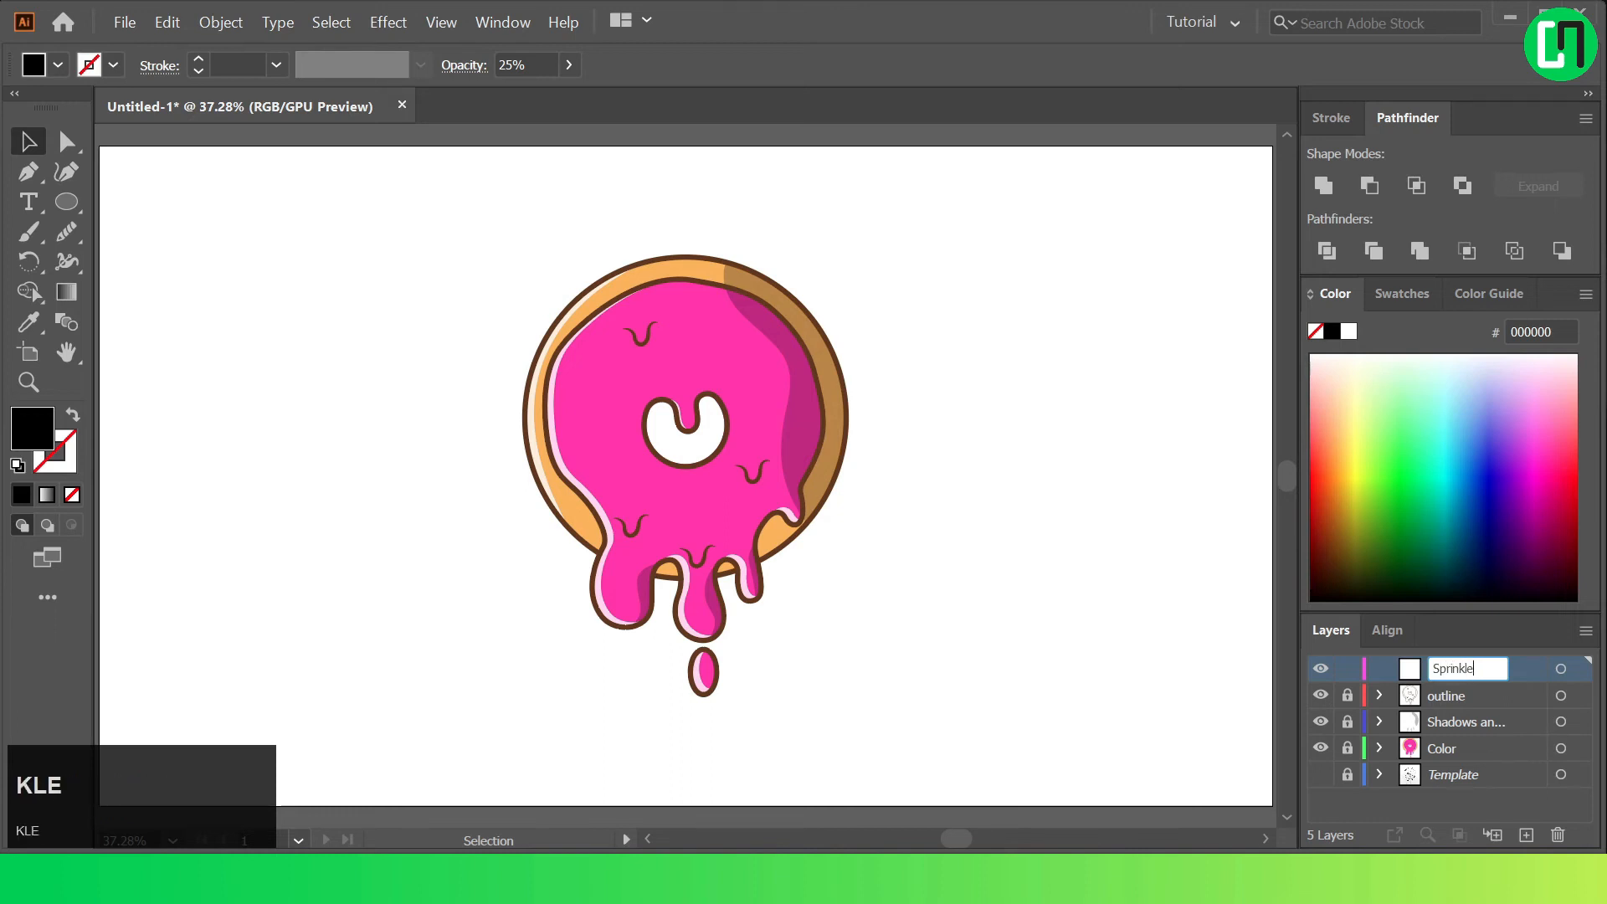
click(1106, 660)
Draw a small unfilled rounded-rectangle sprinkle on the icing, sampling the brown outline style and setting its stroke to 5 pt.
click(29, 321)
click(593, 281)
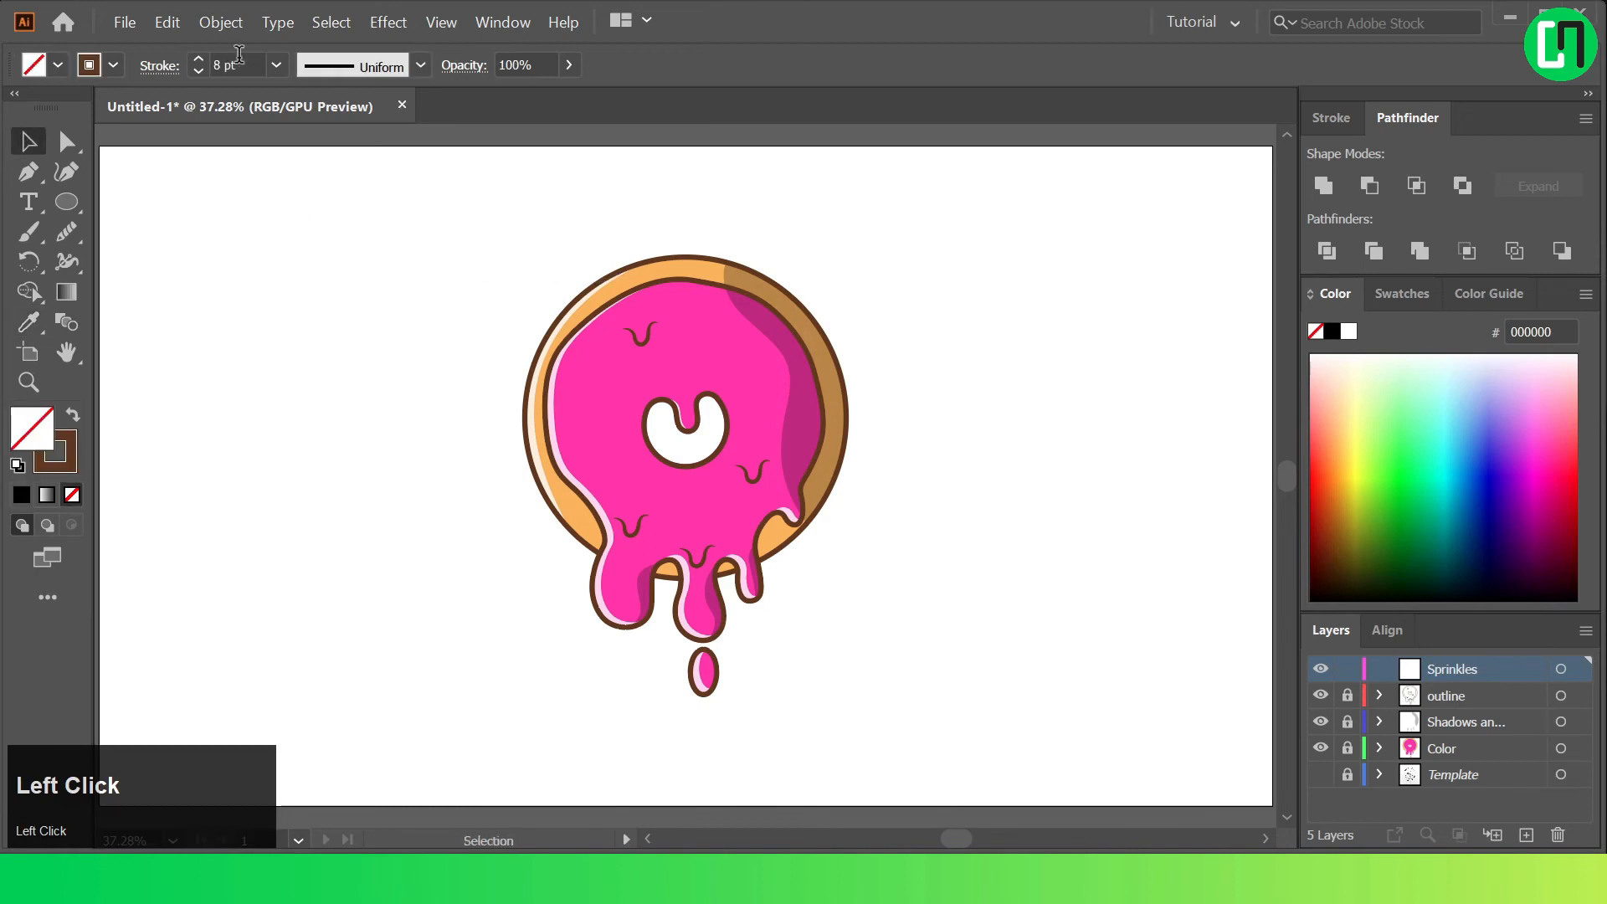
scroll(239, 54, down, 3)
right_click(66, 202)
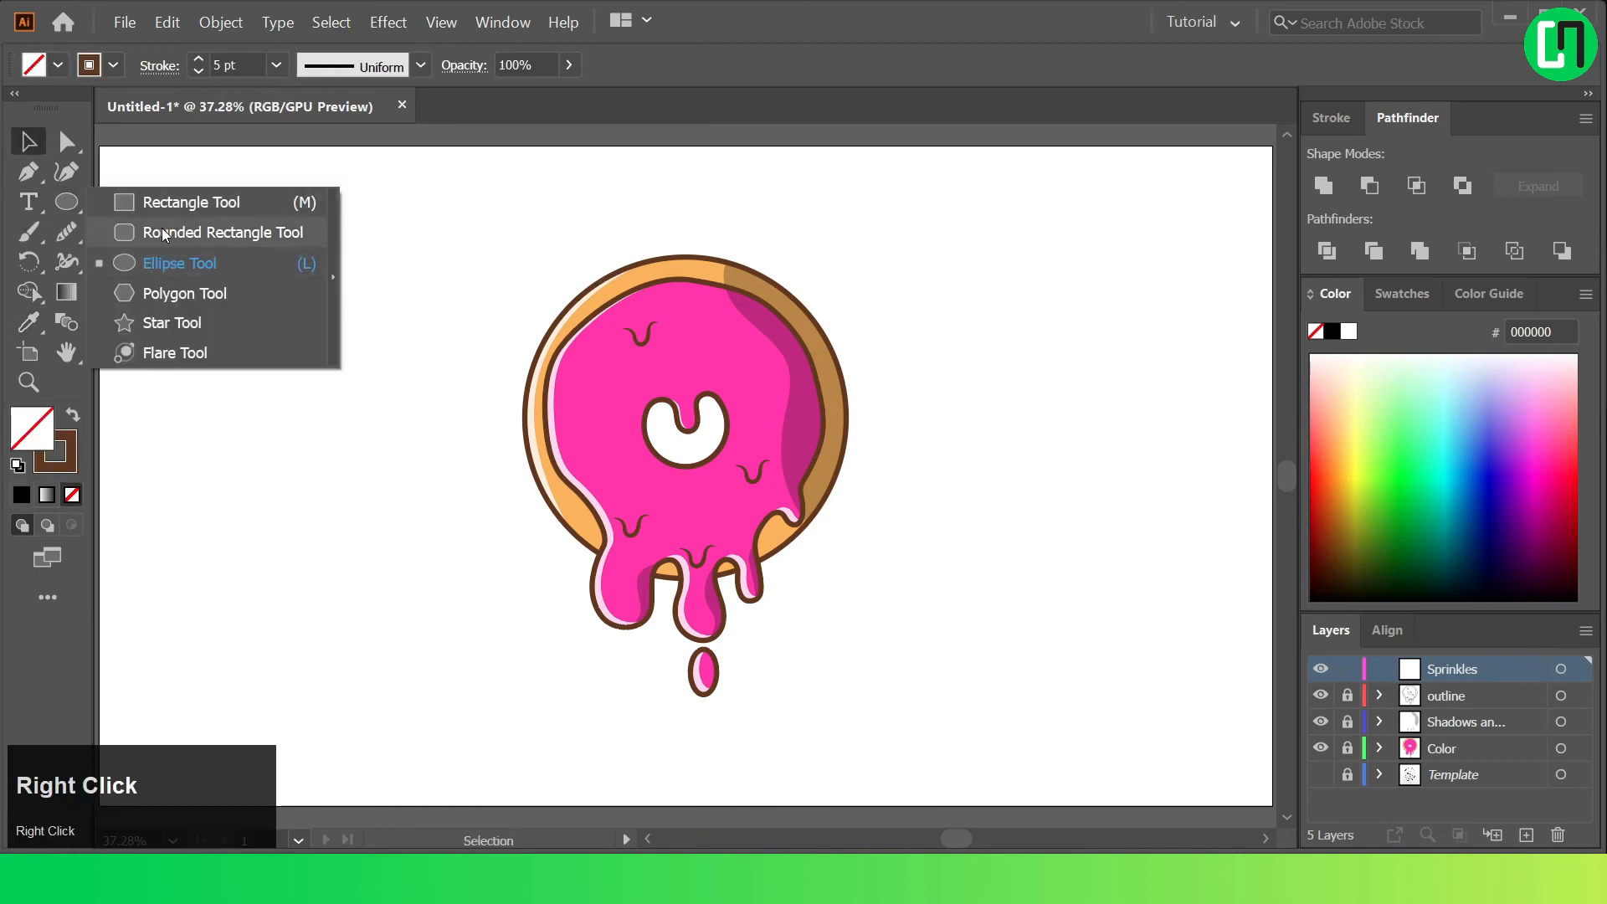
click(162, 232)
scroll(687, 318, up, 3)
drag(682, 294, 719, 380)
click(29, 142)
click(270, 192)
Duplicate the sprinkle across the icing around the donut hole, moving and rotating the copies to varied angles.
key(ctrl+0)
scroll(697, 333, up, 2)
click(639, 392)
drag(468, 279, 758, 414)
drag(675, 285, 807, 478)
click(616, 591)
drag(554, 663, 822, 662)
drag(667, 635, 564, 611)
drag(669, 284, 695, 378)
drag(536, 412, 565, 411)
drag(521, 533, 509, 497)
click(944, 462)
scroll(838, 444, down, 1)
drag(811, 425, 804, 478)
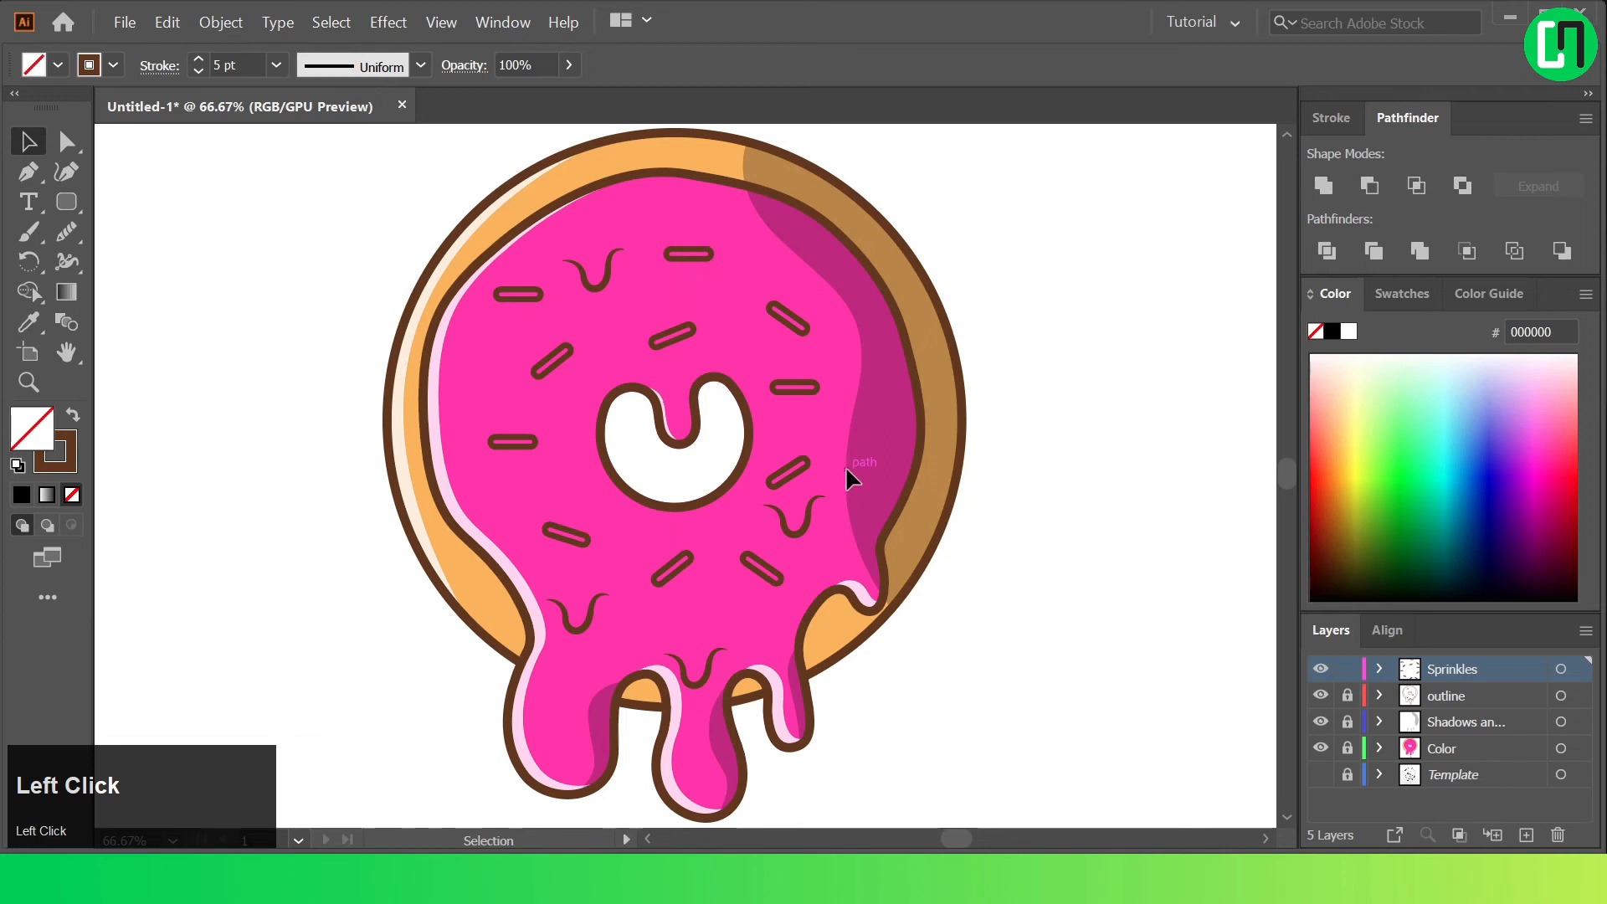
Add a horizontal sprinkle below the hole and one tilted about 20° on the shaded right side, shifting two existing sprinkles to balance spacing.
drag(538, 298, 716, 621)
drag(659, 575, 646, 558)
click(937, 621)
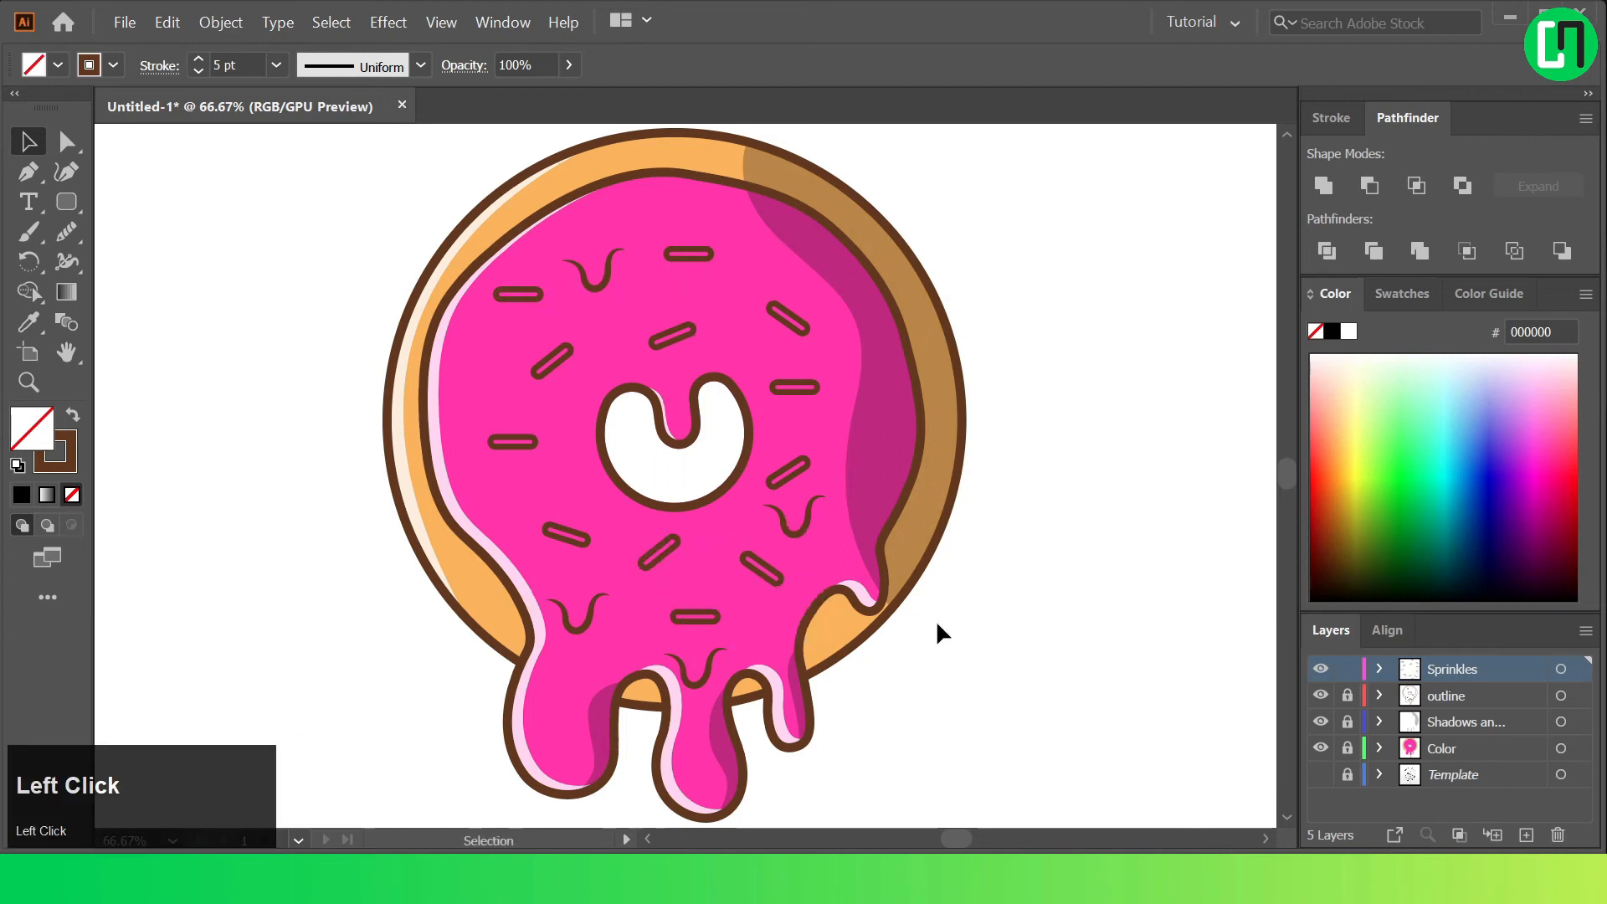
drag(820, 397, 896, 405)
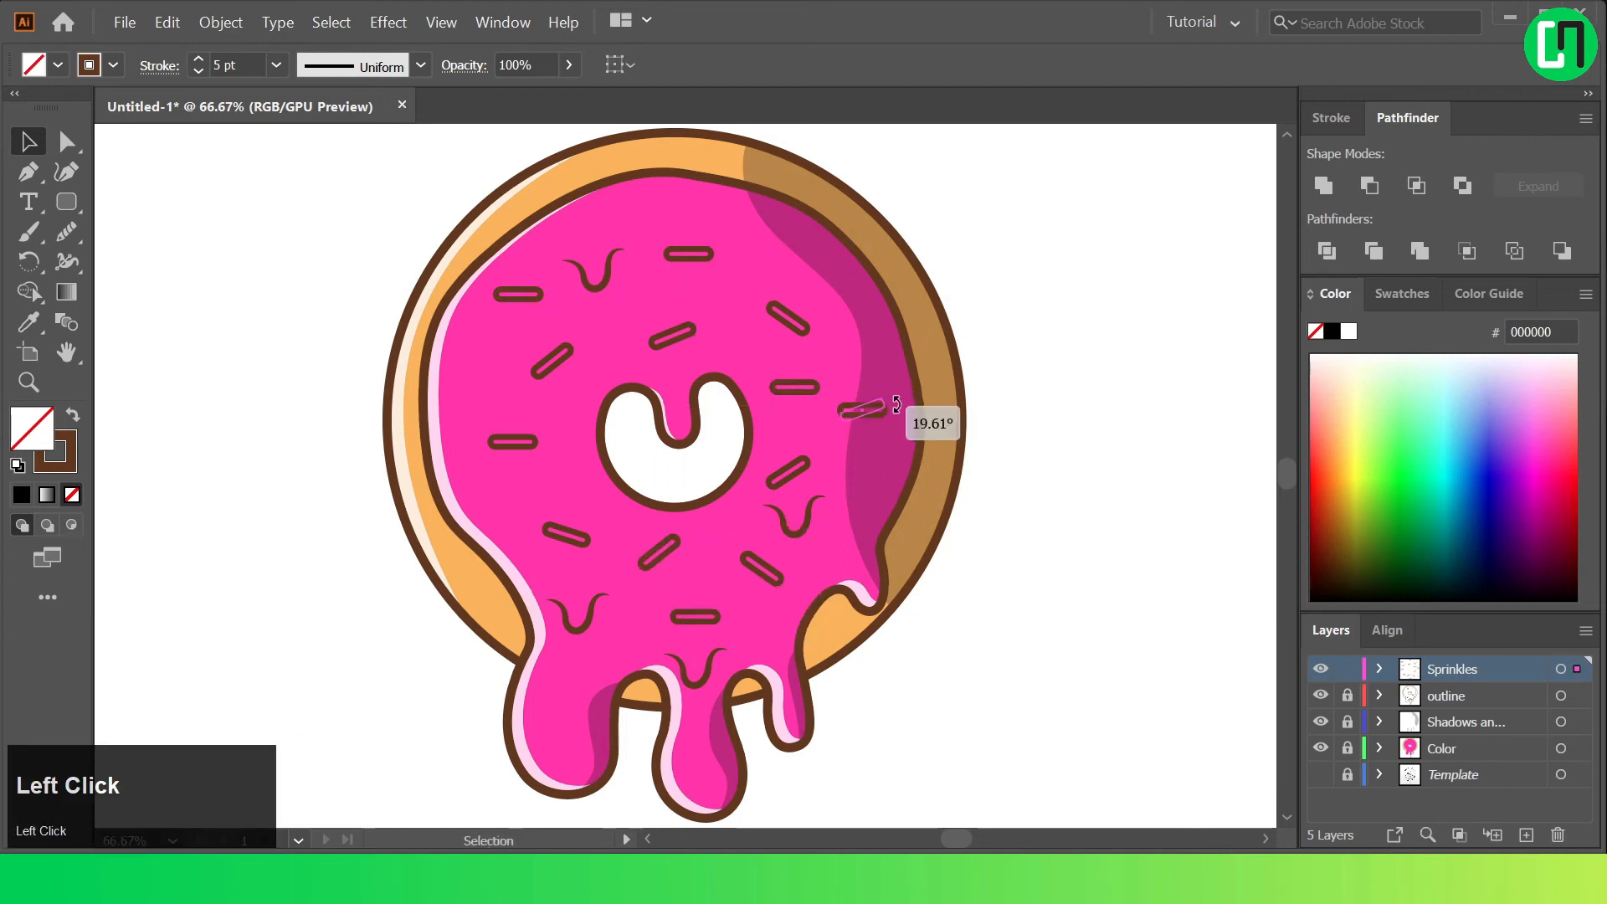
drag(797, 310, 796, 303)
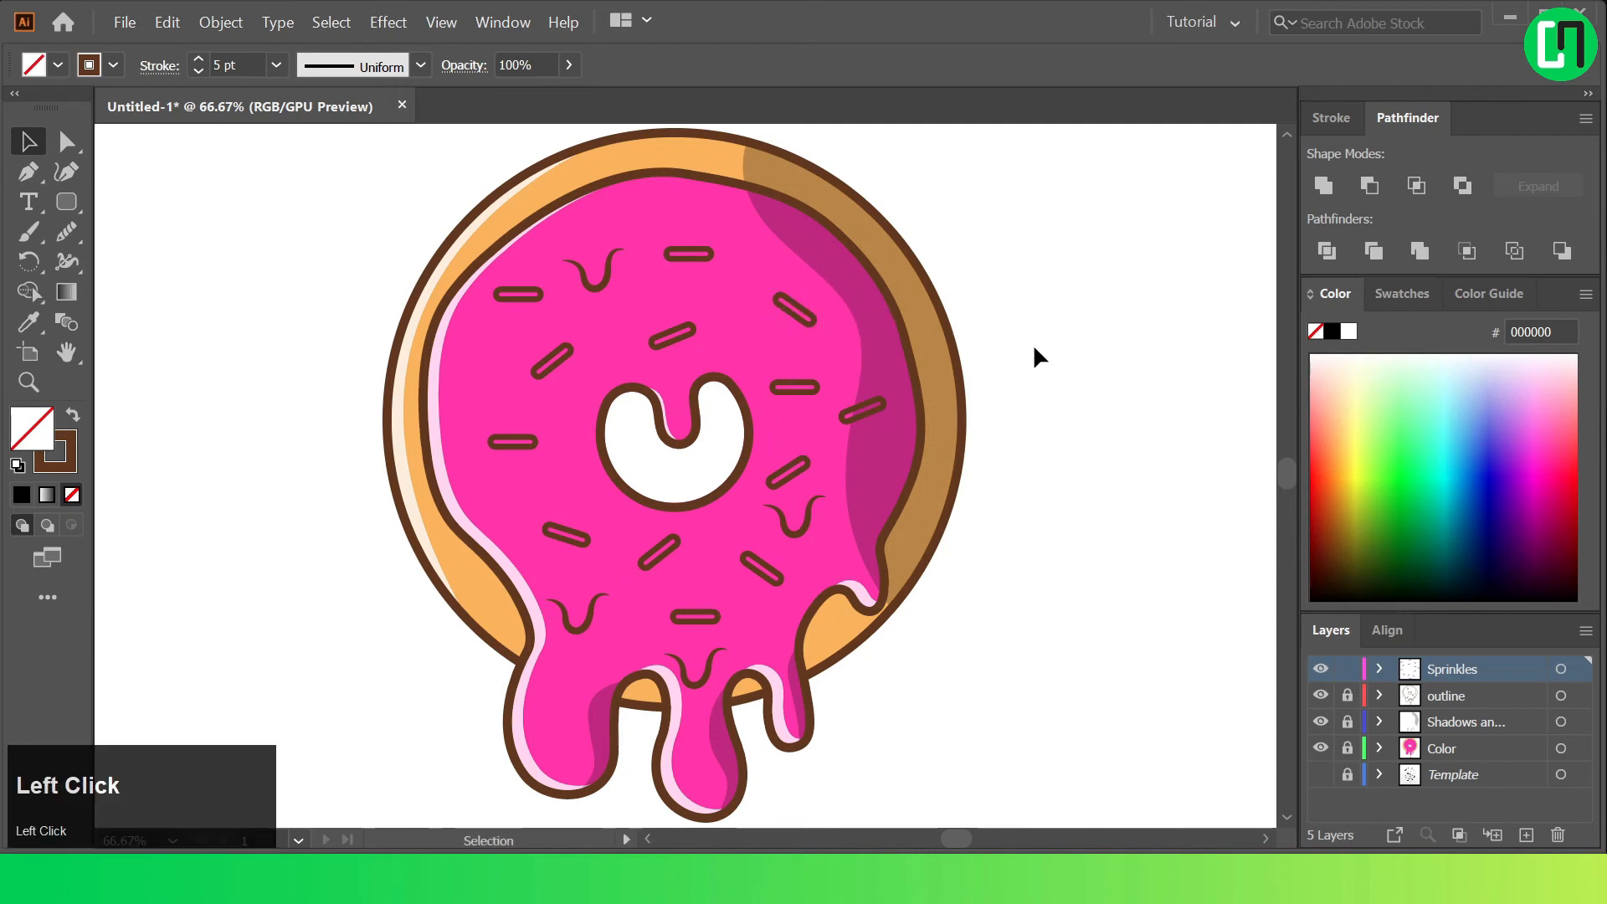
Copy a sprinkle down onto the top of the large left drip, tilted slightly.
key(ctrl+0)
drag(625, 484, 625, 556)
scroll(646, 570, up, 2)
click(1117, 571)
key(ctrl+0)
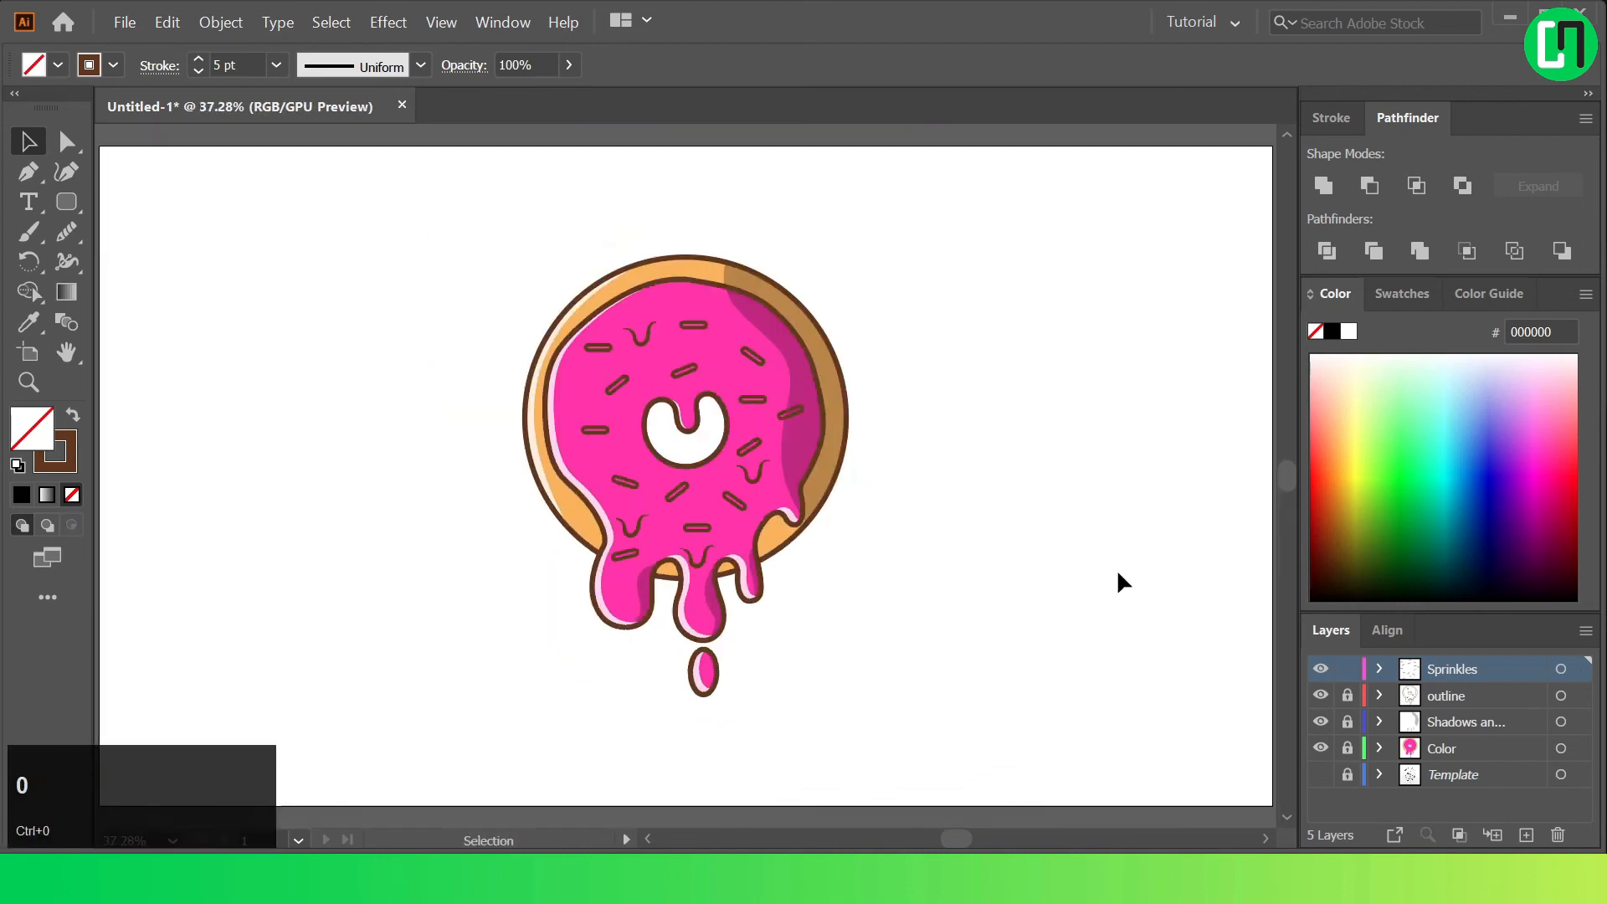
Fill the upper-left sprinkle, the one directly above the hole and the diagonal one below the hole with the bright green swatch.
scroll(617, 419, up, 2)
click(620, 416)
shift+click(775, 463)
shift+click(760, 672)
click(1396, 293)
click(1421, 371)
Fill the topmost sprinkle, the horizontal one left of the hole and the lower-left tilted one with the blue swatch.
click(789, 376)
shift+click(614, 563)
shift+click(661, 652)
click(1456, 389)
Fill four sprinkles red: the diagonal one upper left of the hole, the upper-right one, the lower-right diagonal one and the bottom-centre one.
shift+click(665, 479)
shift+click(898, 432)
shift+click(889, 590)
shift+click(801, 739)
click(1386, 374)
Fill the two sprinkles right of the hole and the one on the large left drip with the yellow swatch.
shift+click(899, 510)
shift+click(962, 532)
scroll(688, 770, down, 1)
shift+click(668, 706)
click(1316, 390)
click(1122, 396)
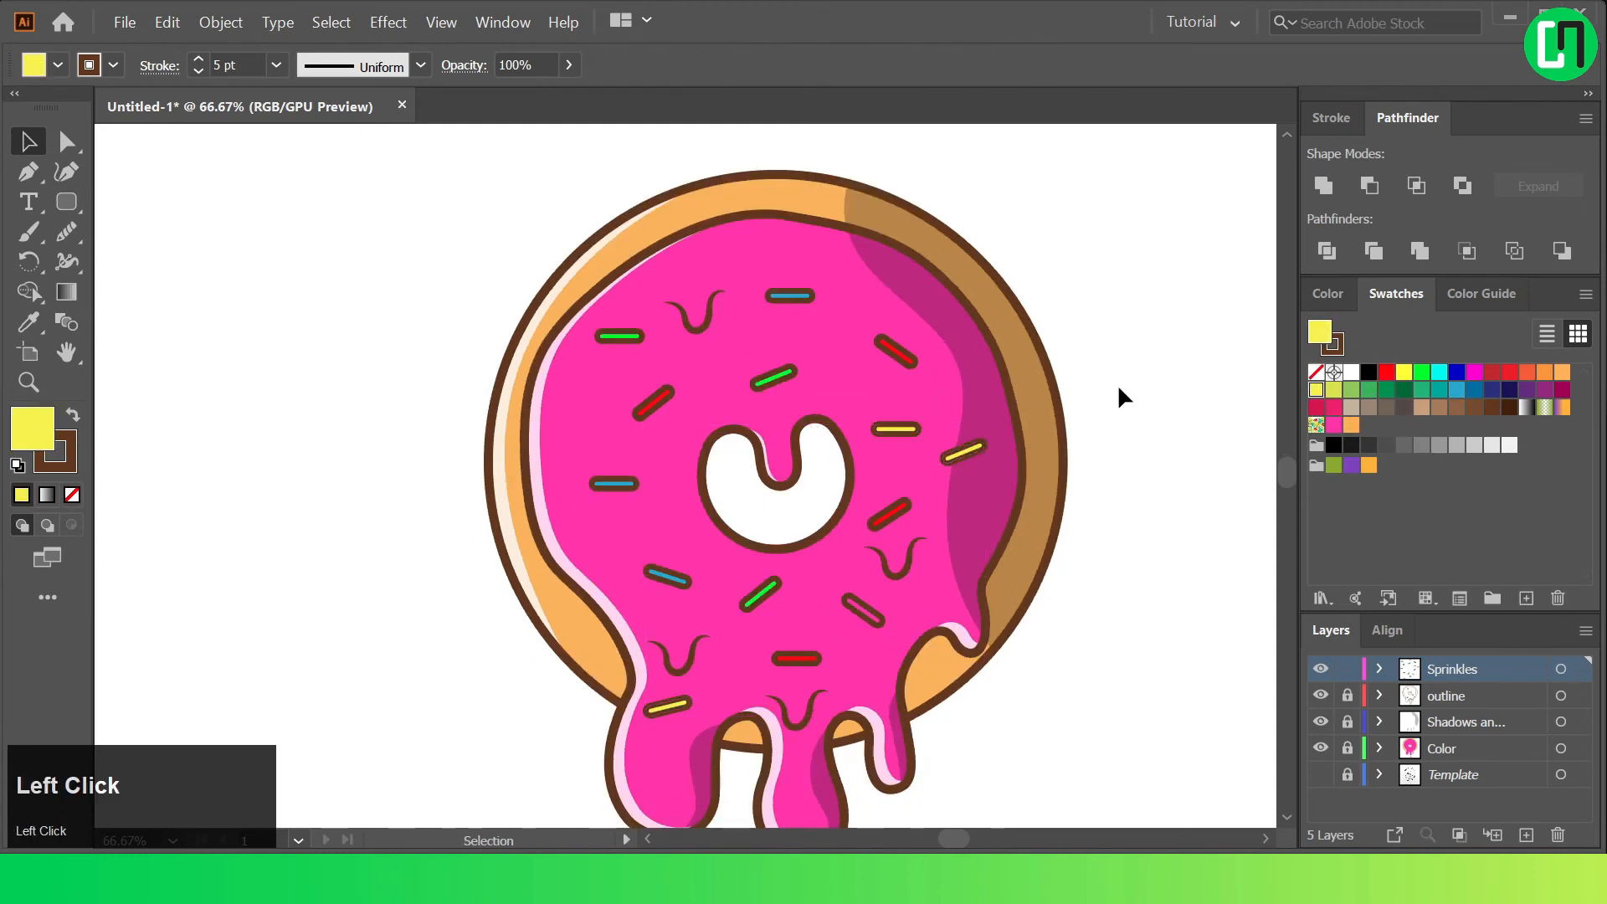
Fill the remaining unfilled sprinkle at the icing's lower right with the blue swatch.
click(878, 624)
click(1457, 391)
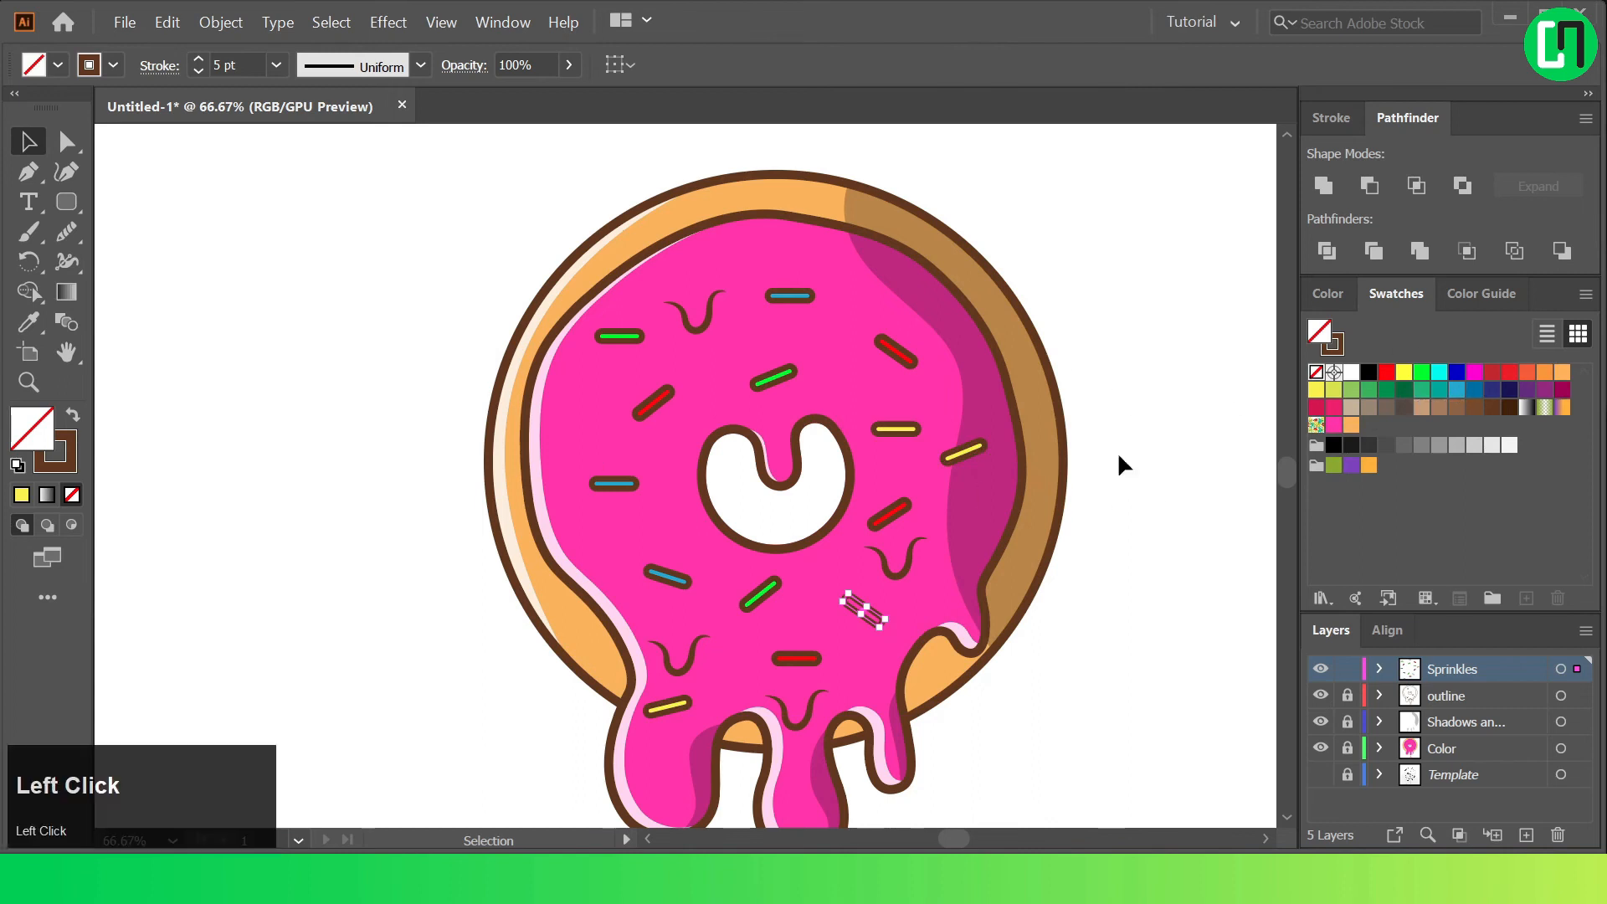
click(1164, 368)
key(ctrl+0)
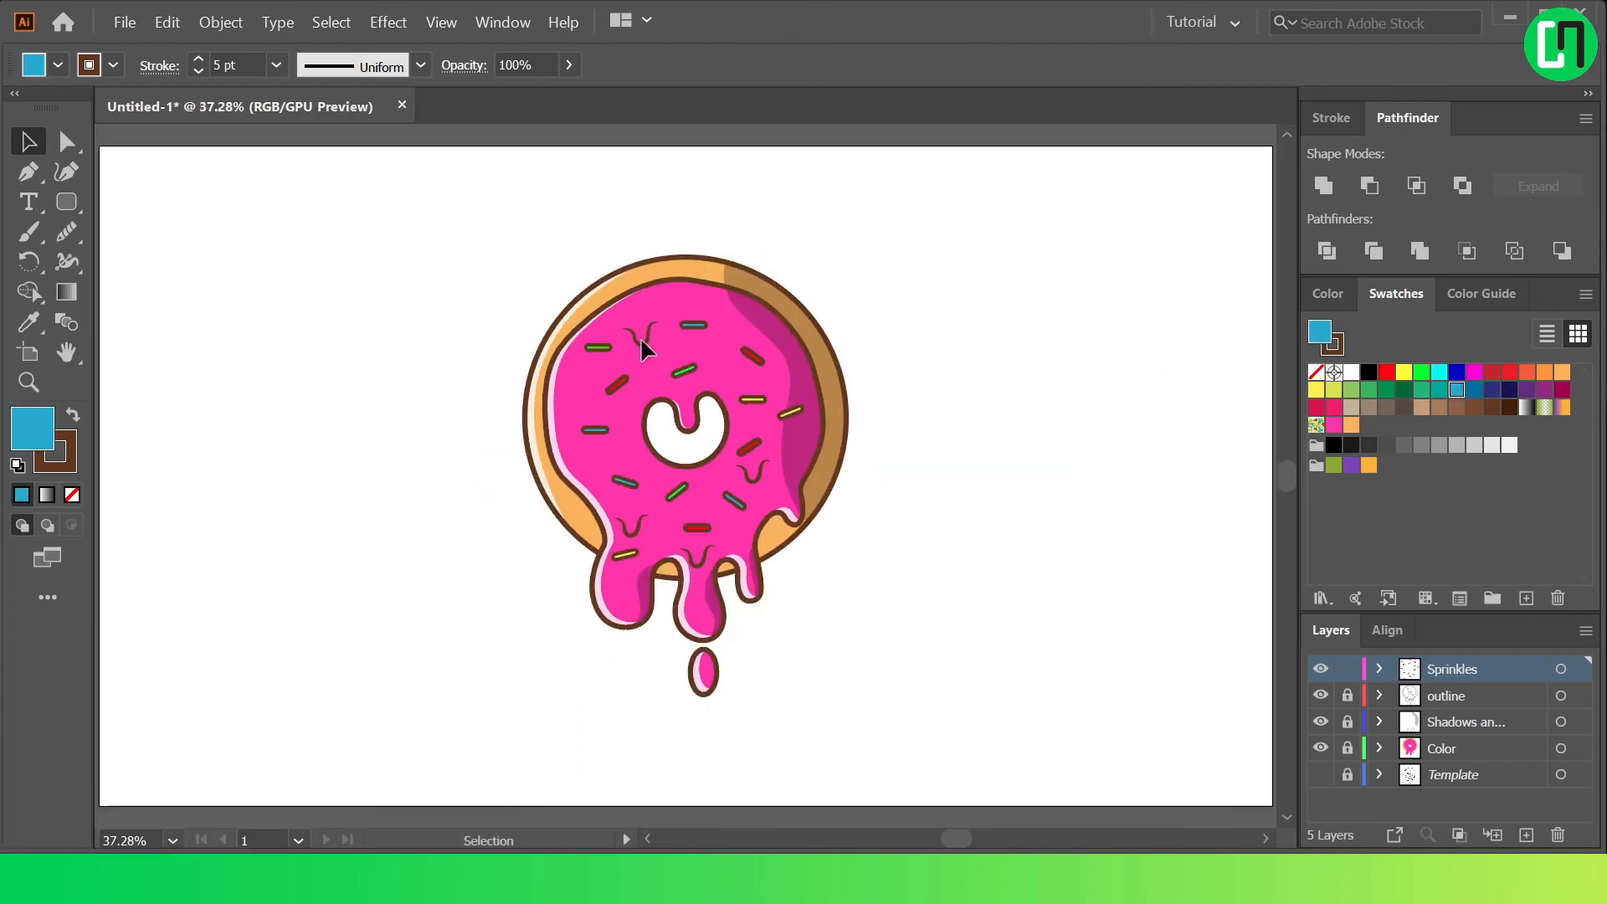
scroll(635, 323, up, 3)
click(695, 358)
key(ctrl+0)
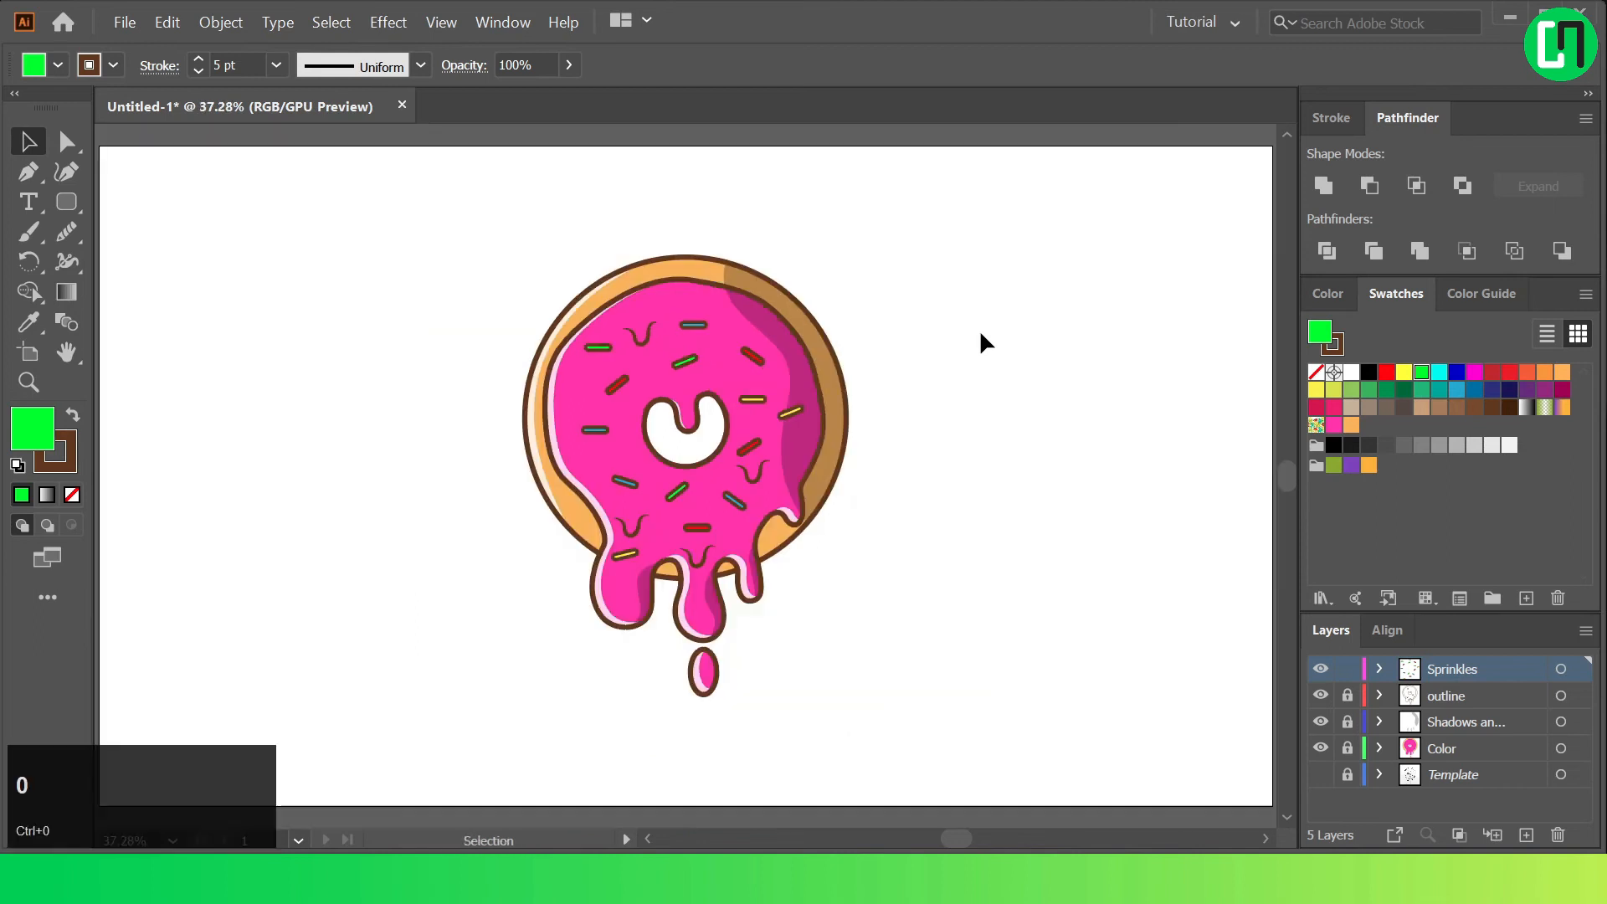
Lock the Sprinkles layer, unlock the outline layer and sample the donut's 8 pt brown outline style.
click(1348, 669)
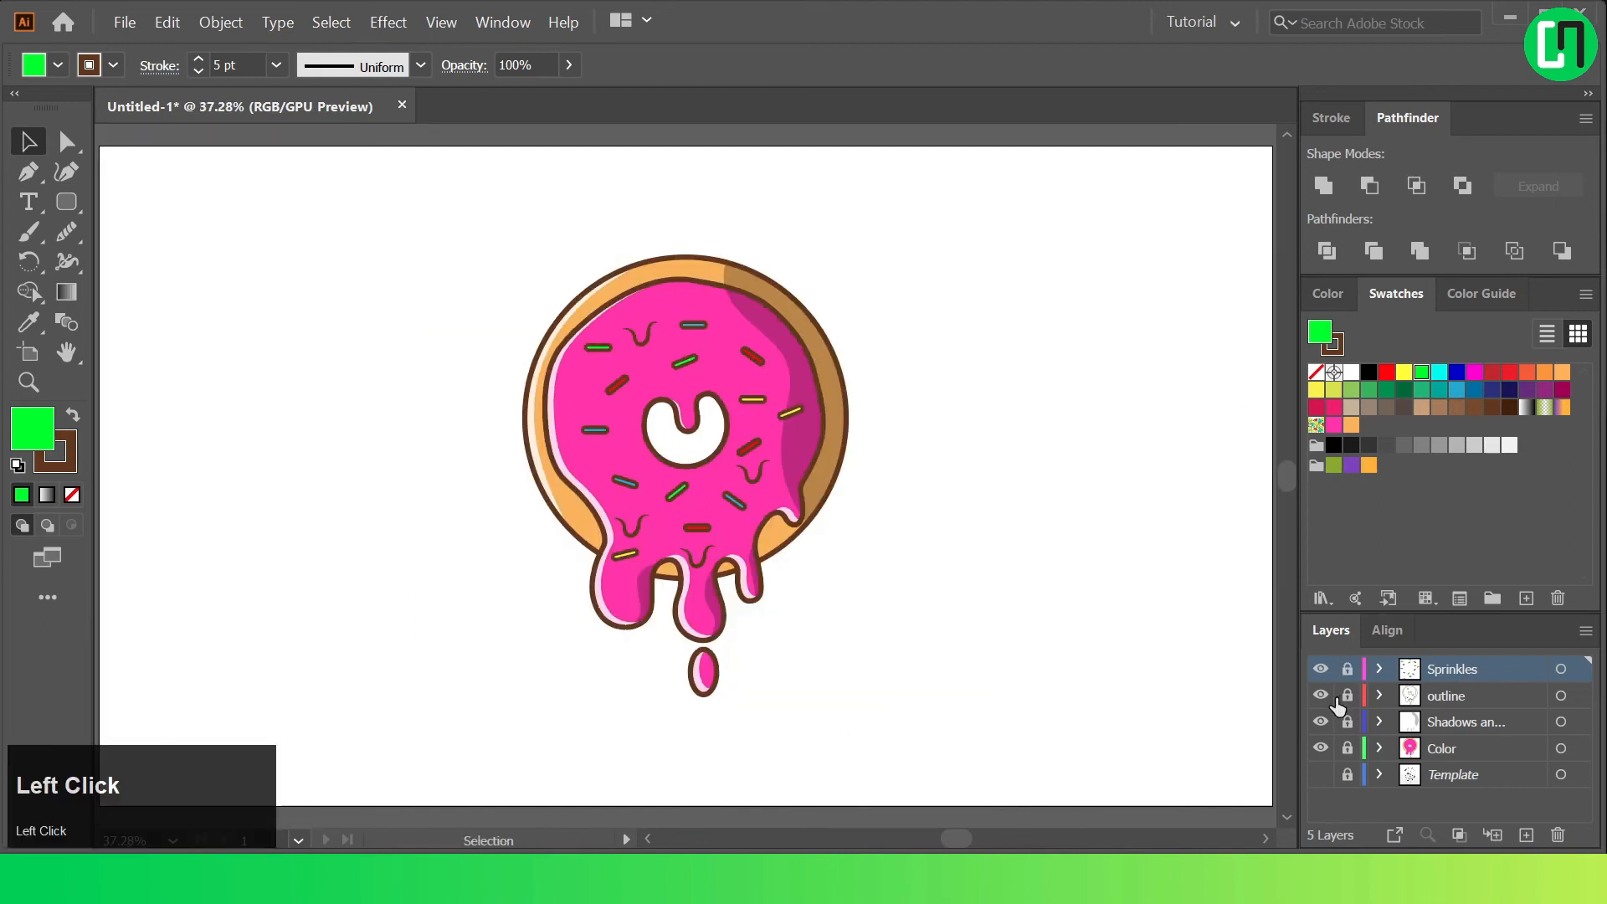
click(1348, 696)
click(28, 321)
click(650, 258)
Draw a curved arc just above the donut hole with the Pen tool, using the brown 8 pt stroke without fill.
click(28, 173)
scroll(710, 405, up, 5)
click(589, 380)
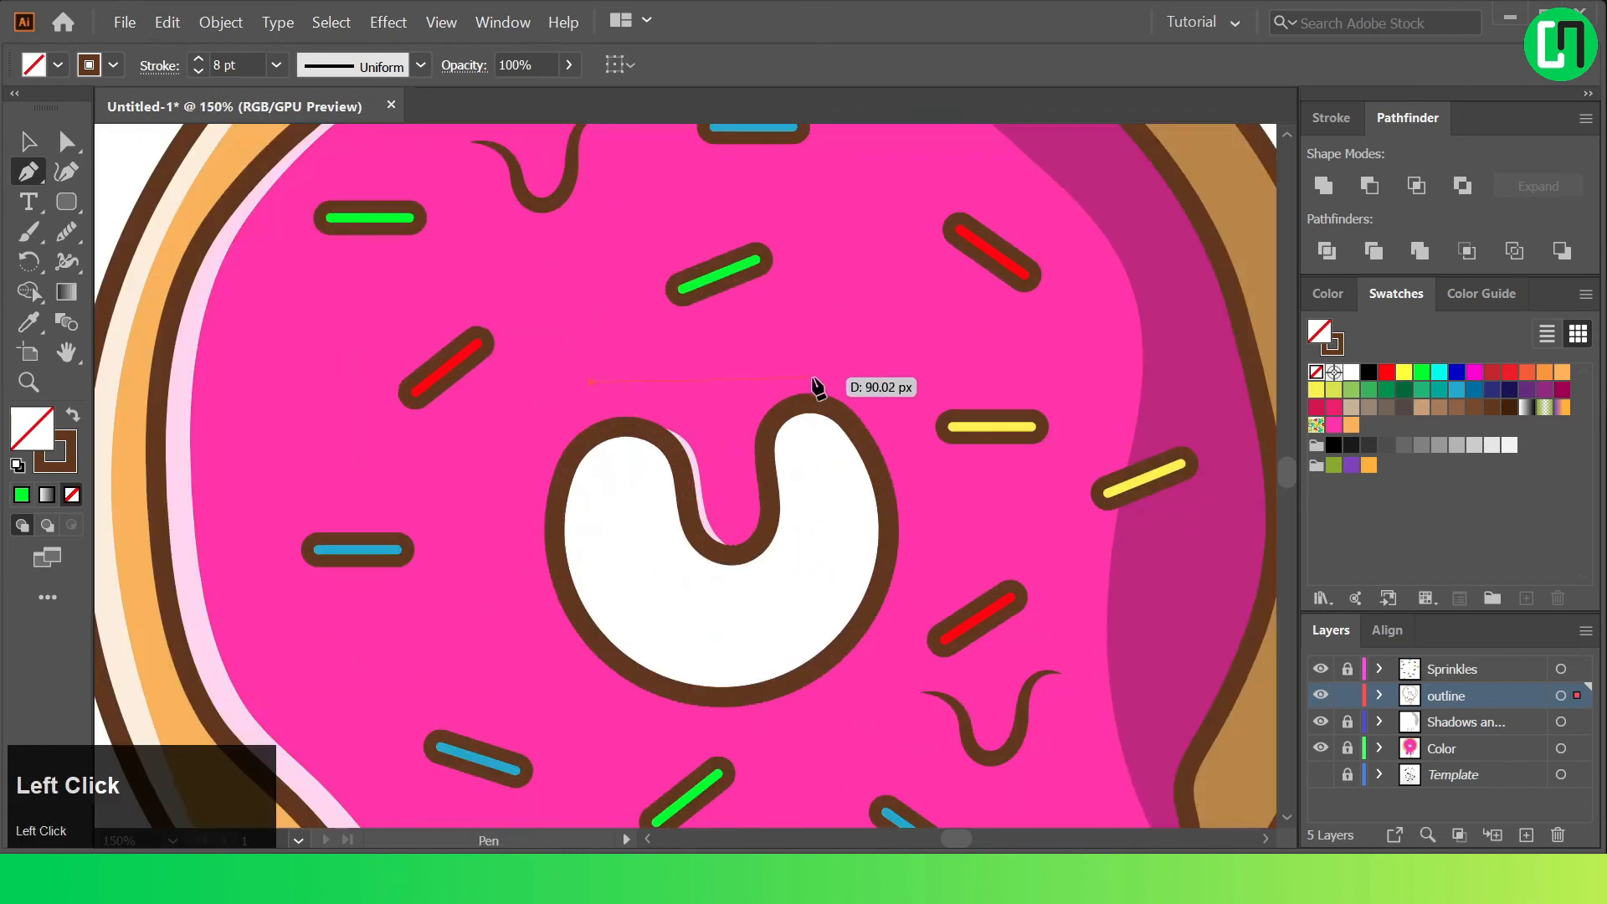
drag(894, 459, 915, 459)
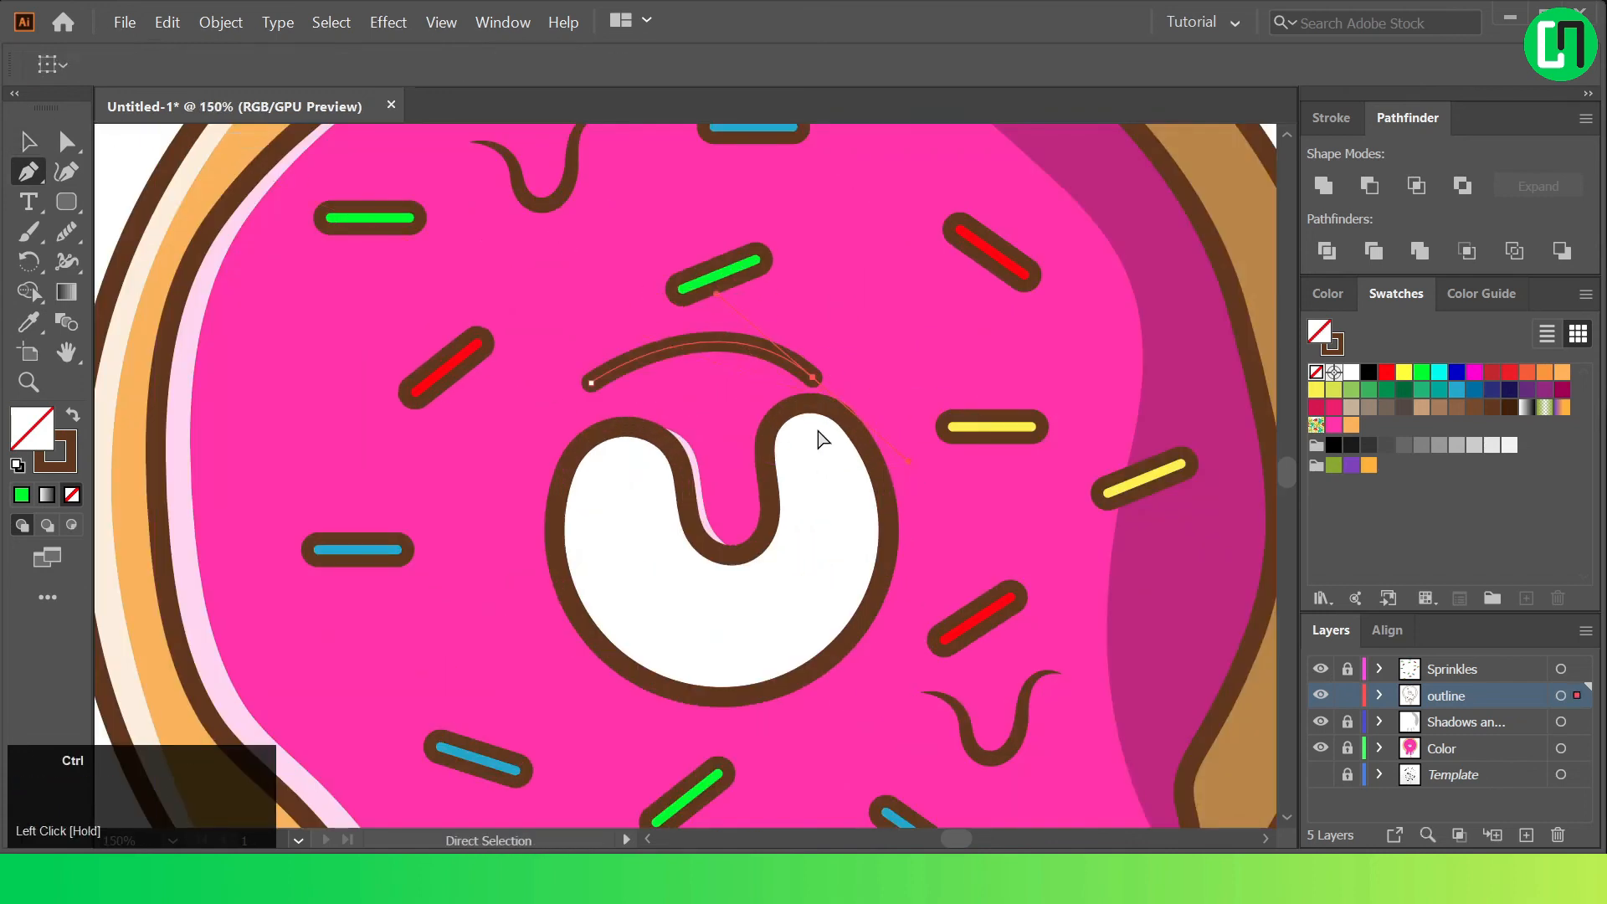
key(ctrl+z)
drag(824, 368, 956, 452)
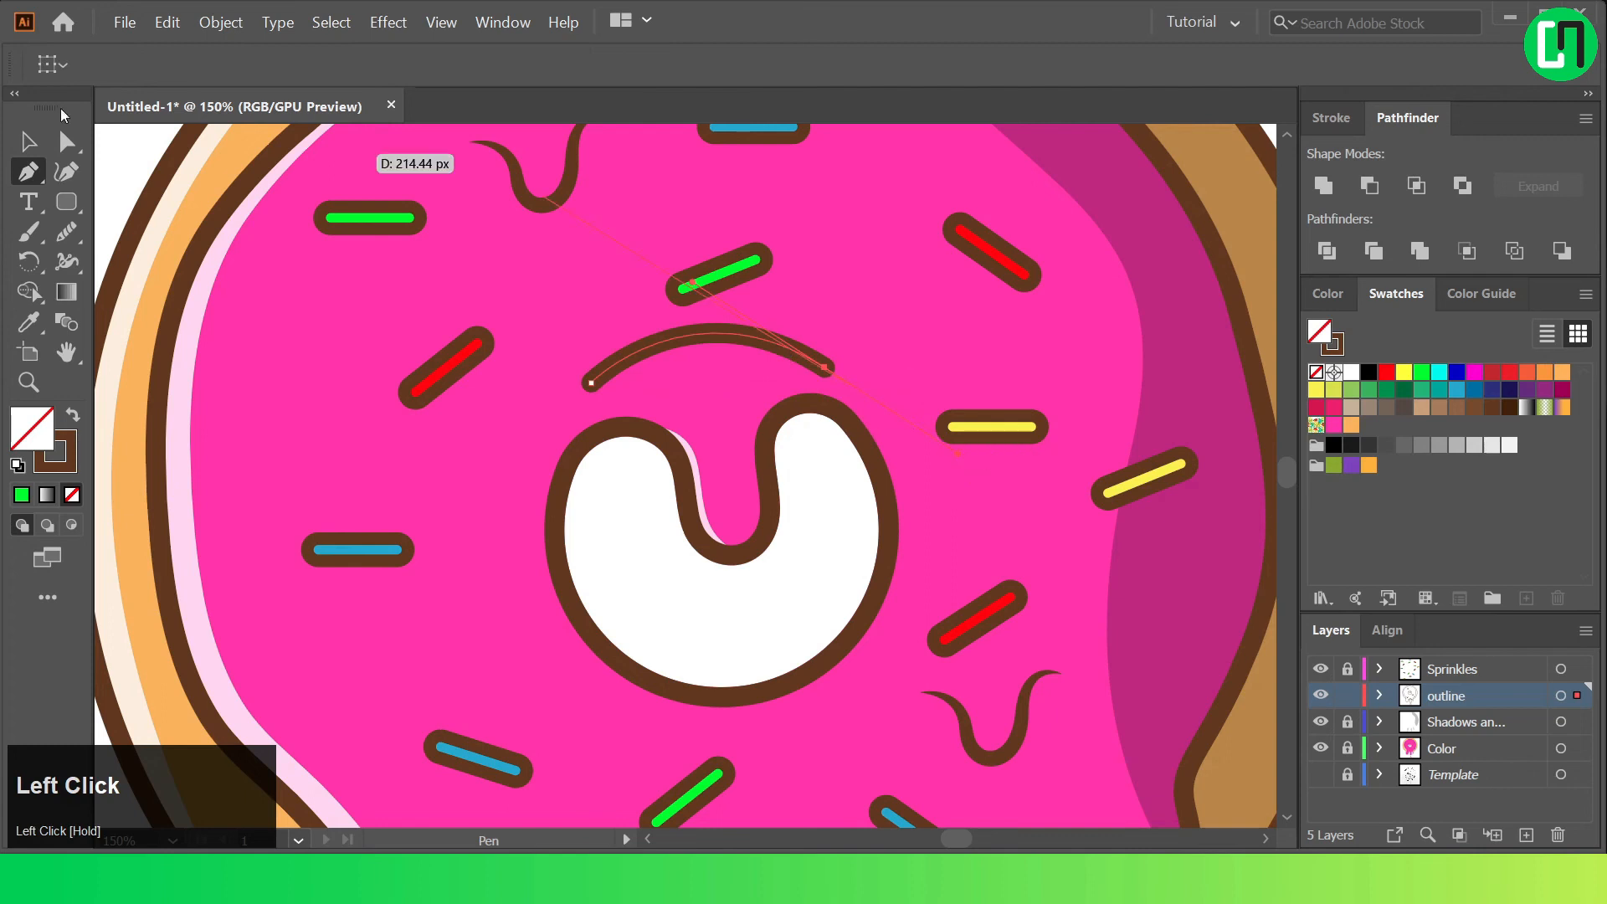
click(29, 141)
click(573, 251)
key(ctrl+0)
Apply the width profile that tapers at both ends to the arc above the donut hole.
click(694, 377)
click(420, 65)
click(356, 144)
click(732, 171)
scroll(558, 290, up, 1)
scroll(559, 290, up, 2)
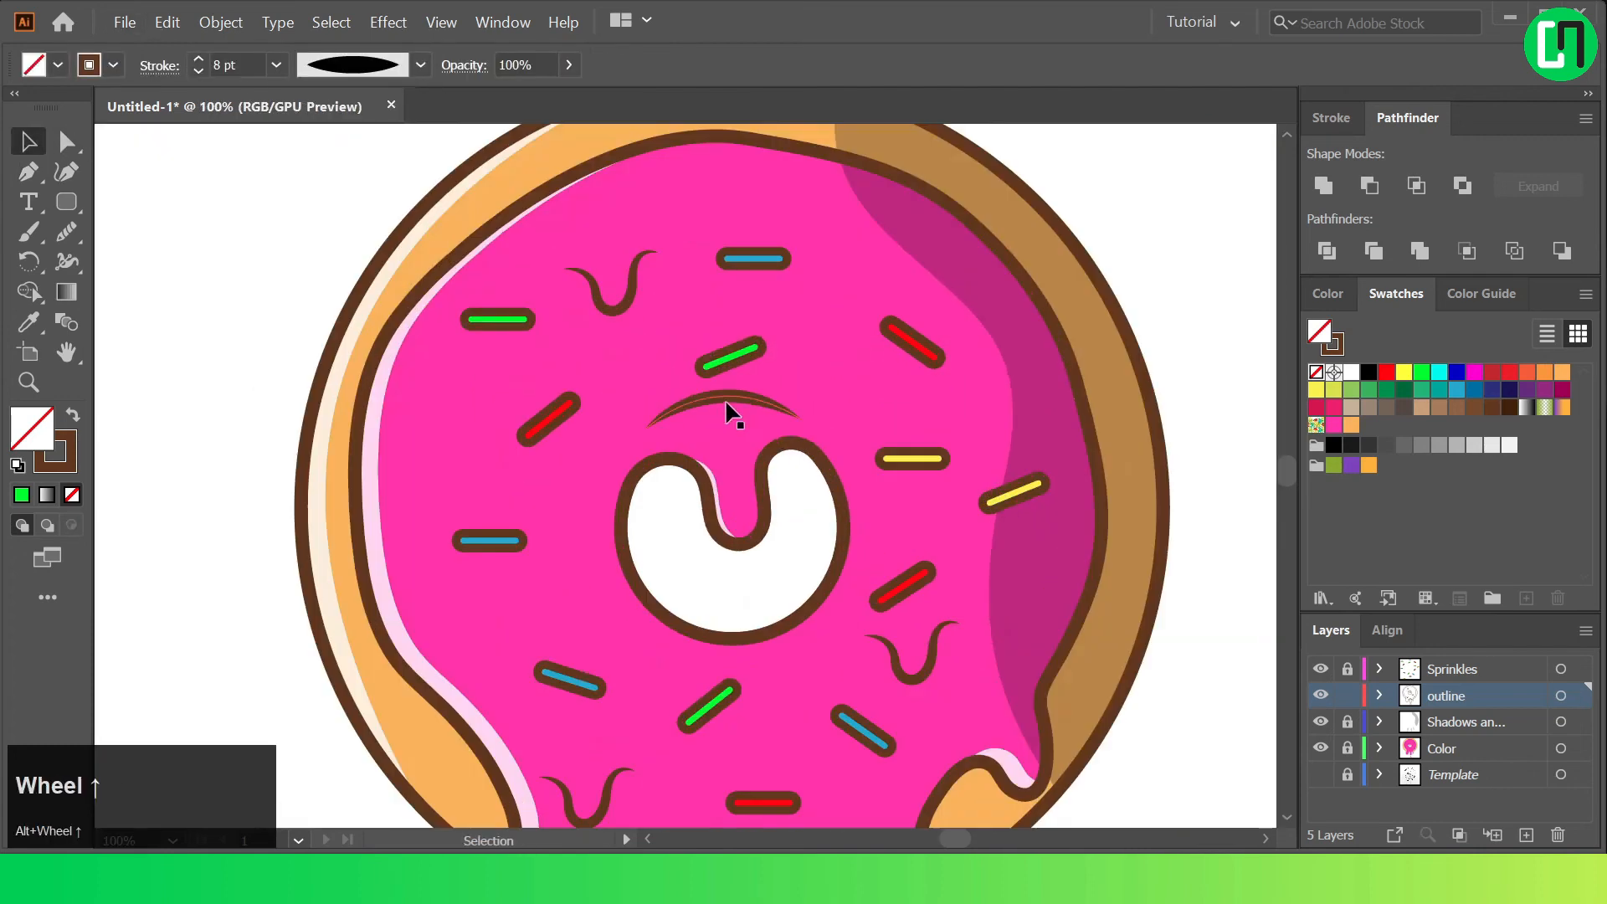
click(734, 410)
click(797, 370)
scroll(797, 369, down, 2)
Recolor the strokes of the arc and the four small wavy icing lines to a darker shade of the icing pink.
click(702, 384)
shift+click(757, 435)
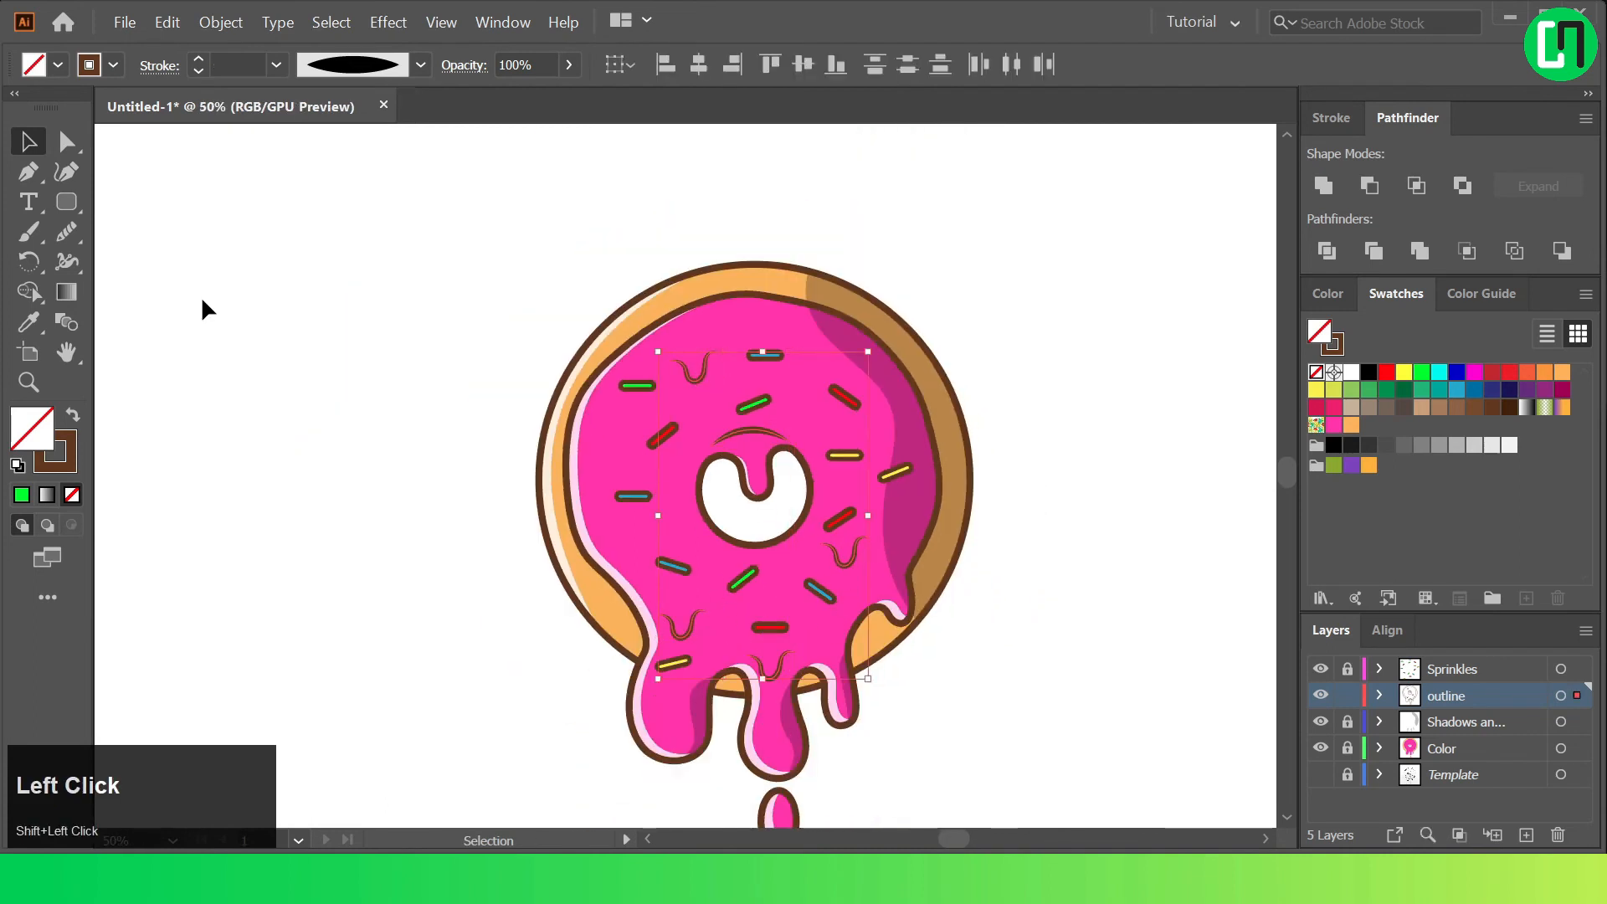
click(28, 322)
click(800, 390)
key(ctrl+z)
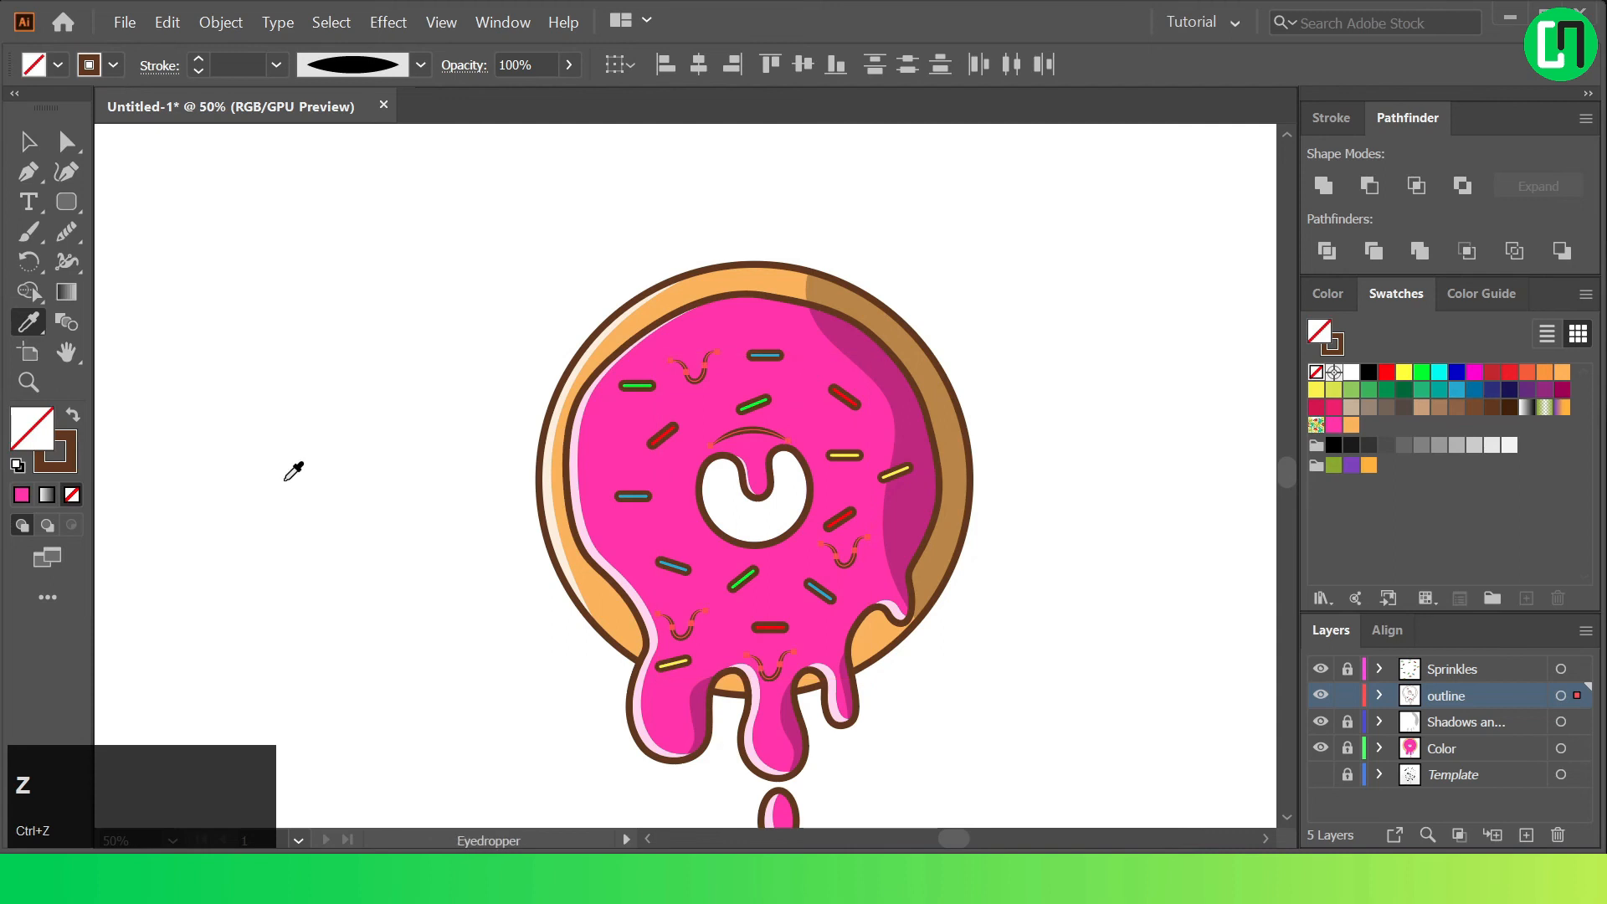
click(59, 448)
shift+click(799, 398)
click(1489, 293)
click(1418, 394)
click(29, 142)
click(969, 316)
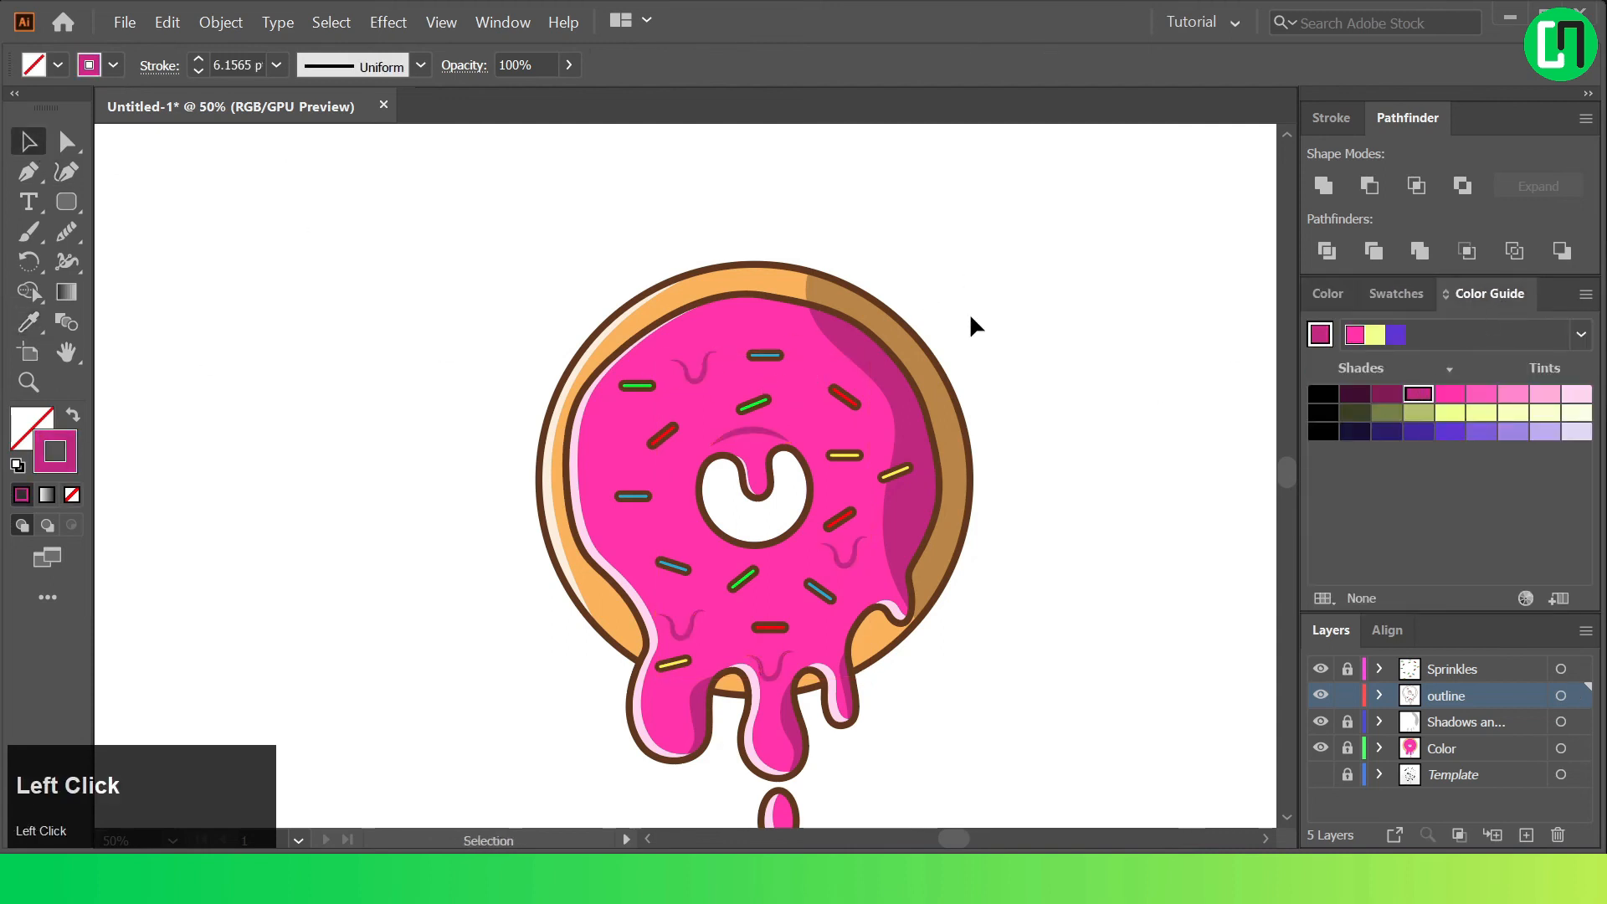
Lock the outline layer, make the unlocked shadows layer active and set a white fill with no stroke.
scroll(921, 325, down, 1)
key(ctrl+0)
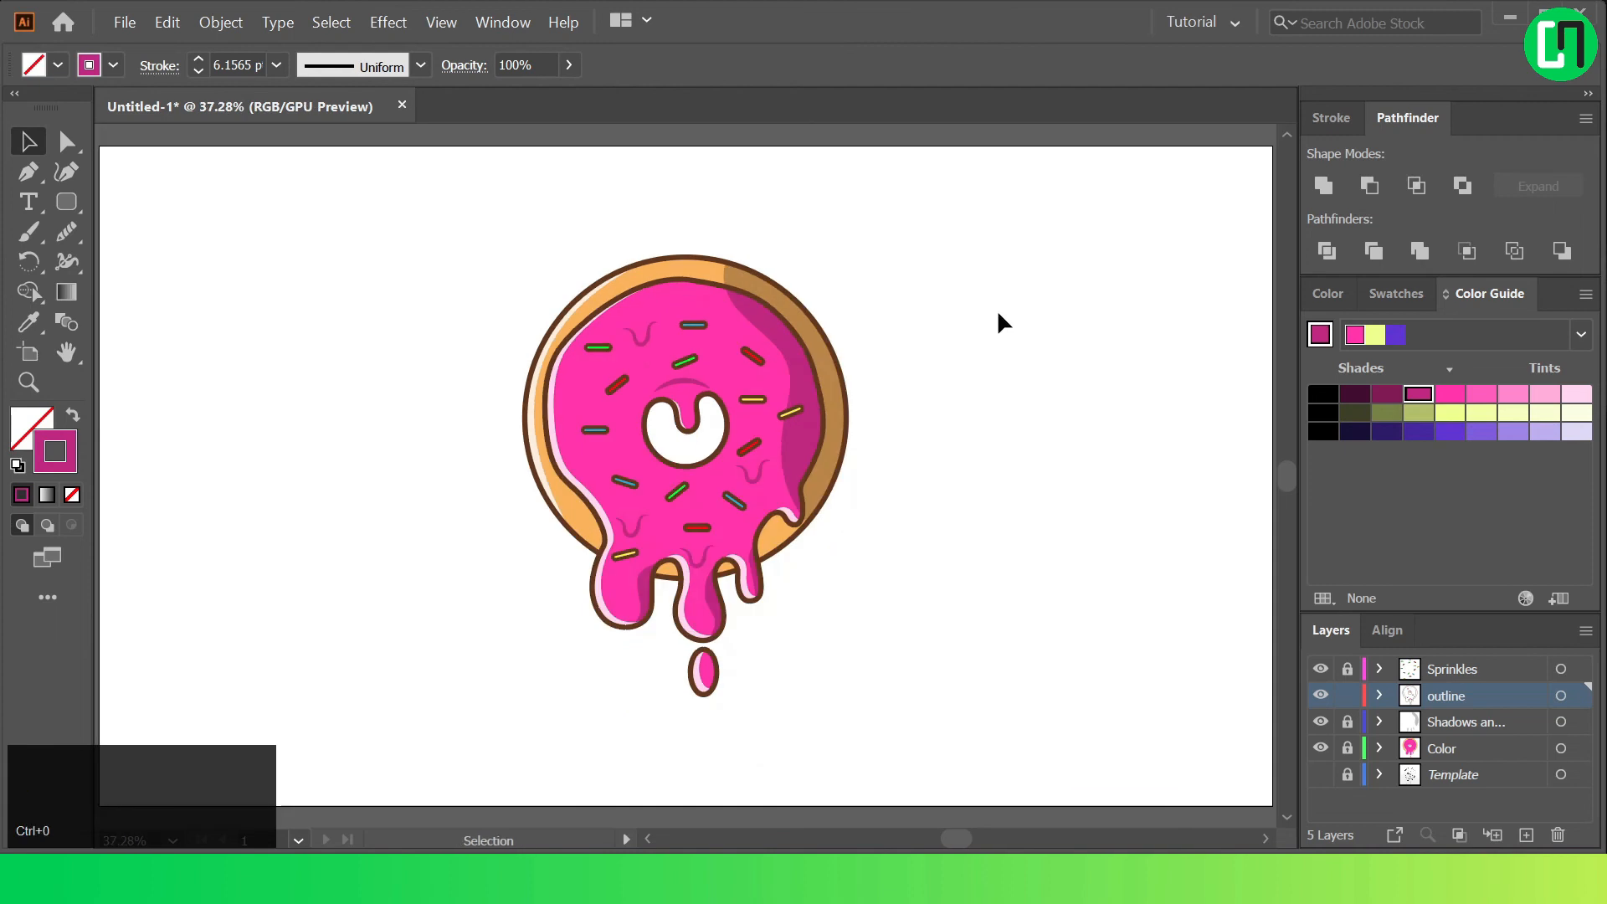
click(1348, 696)
click(1348, 721)
click(1459, 725)
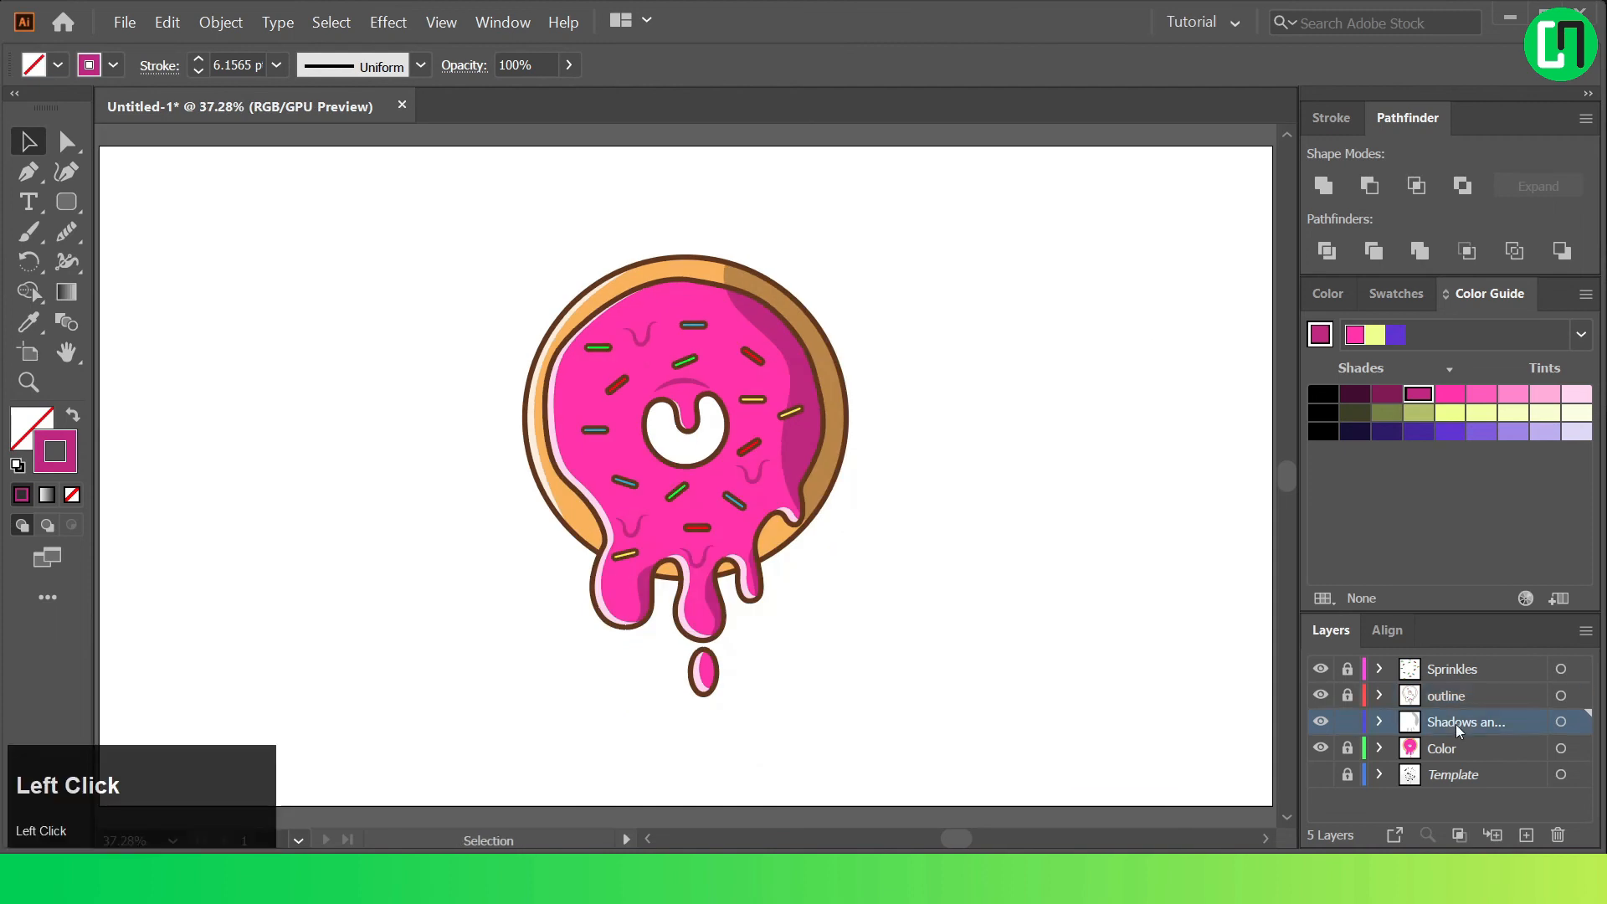
key(d)
click(72, 495)
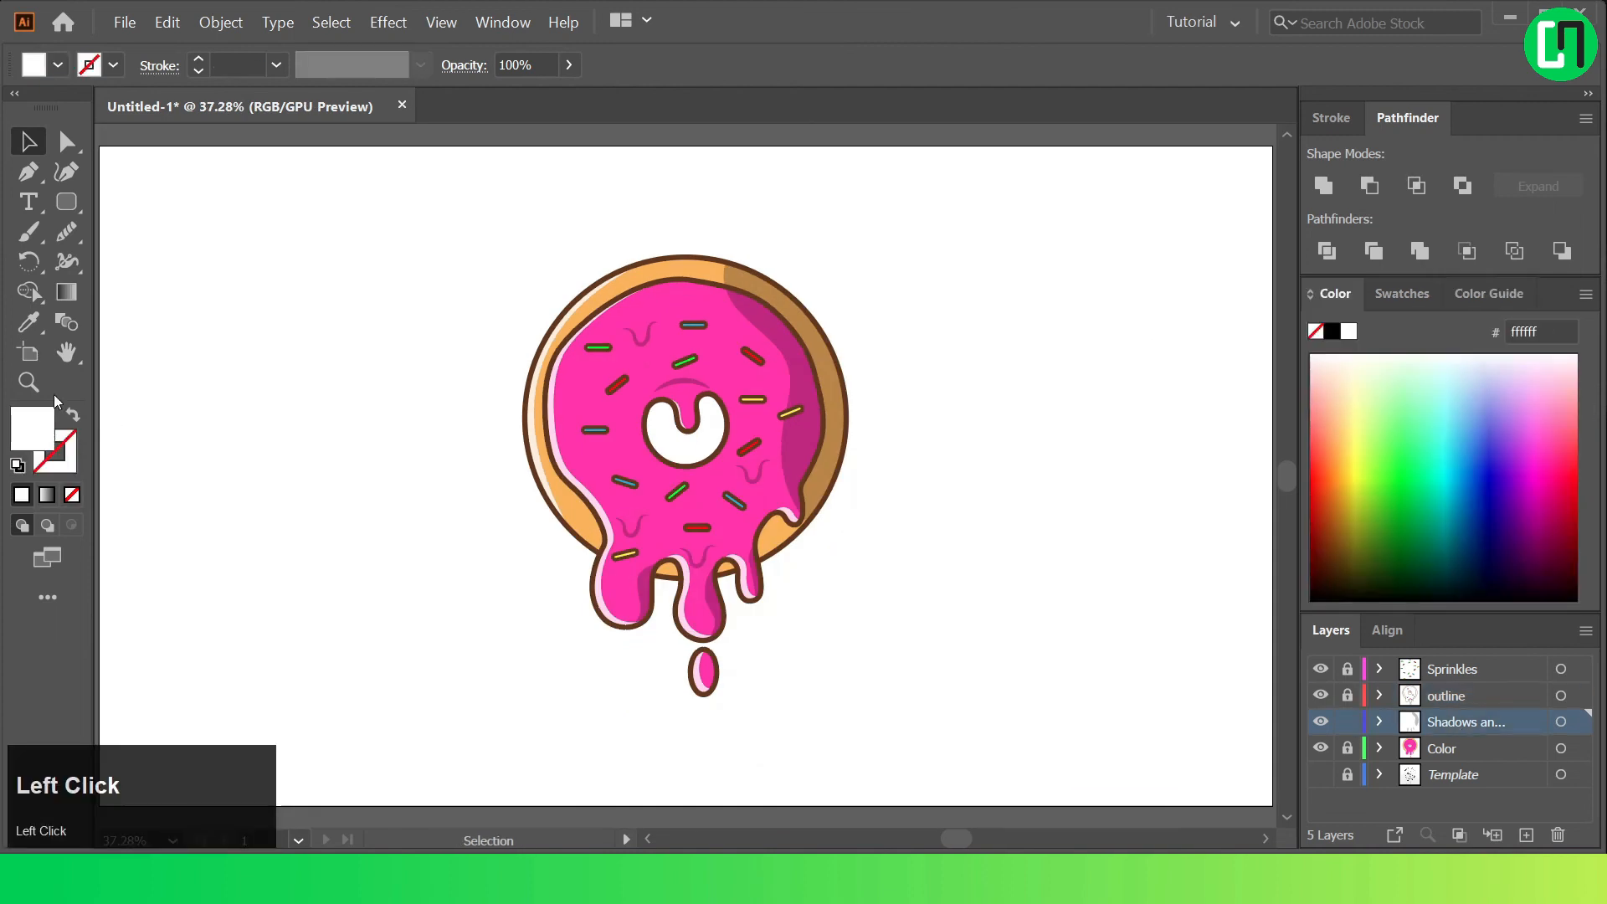
Draw a closed white highlight shape along the left edge of the small drip inside the donut hole.
click(24, 175)
scroll(628, 387, up, 5)
click(629, 385)
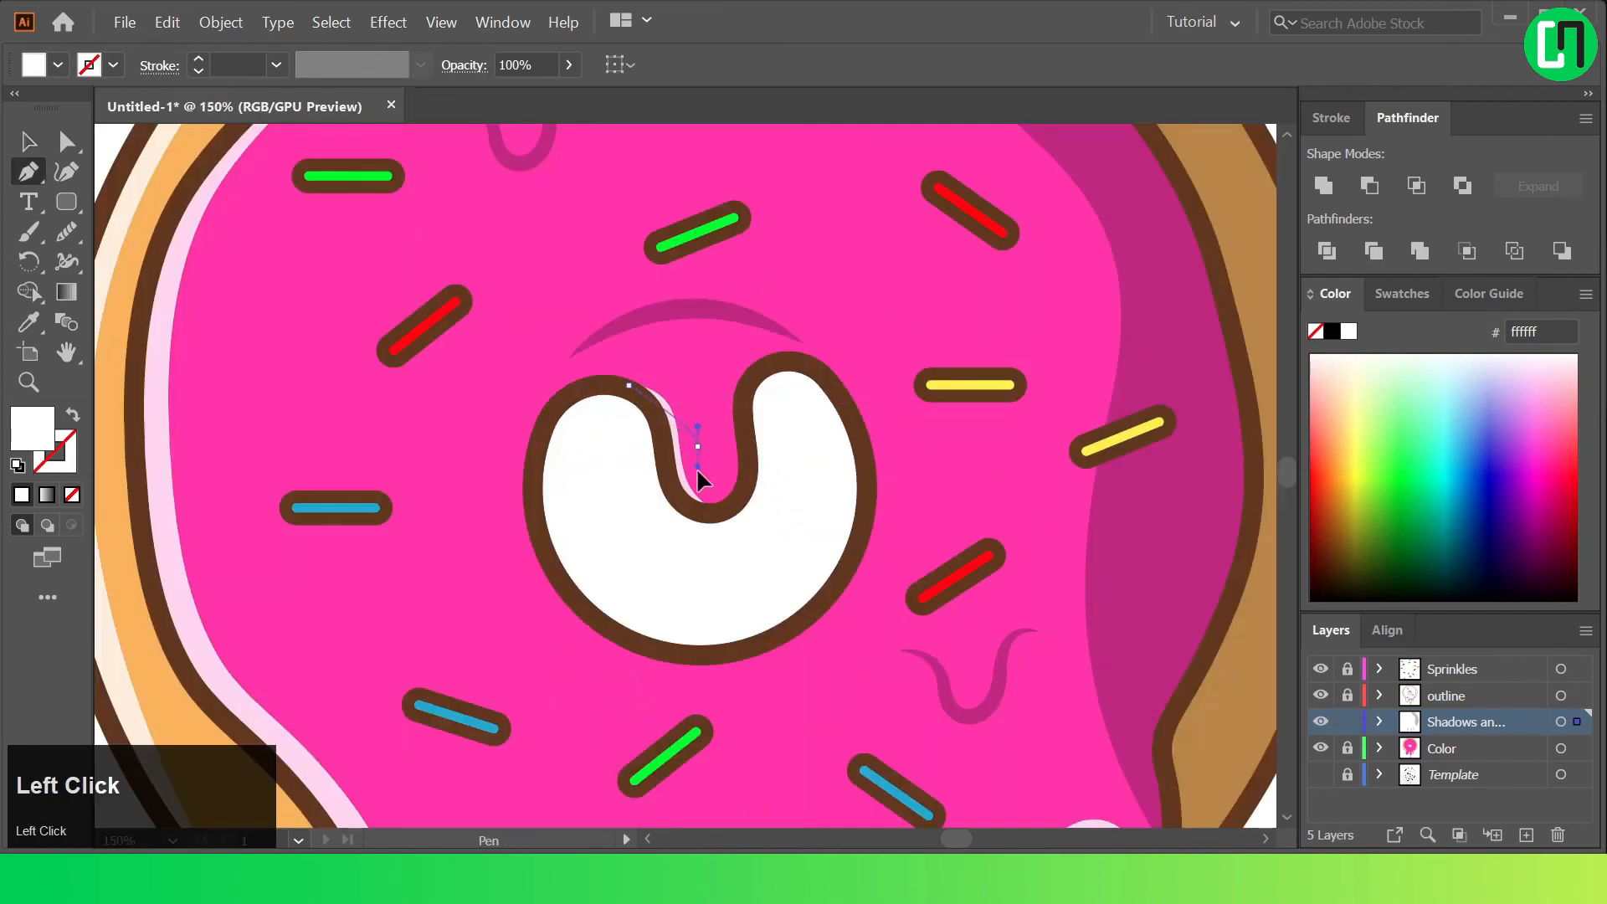
drag(697, 444, 713, 530)
click(723, 508)
click(694, 512)
click(655, 429)
key(ctrl+z)
click(656, 422)
click(629, 385)
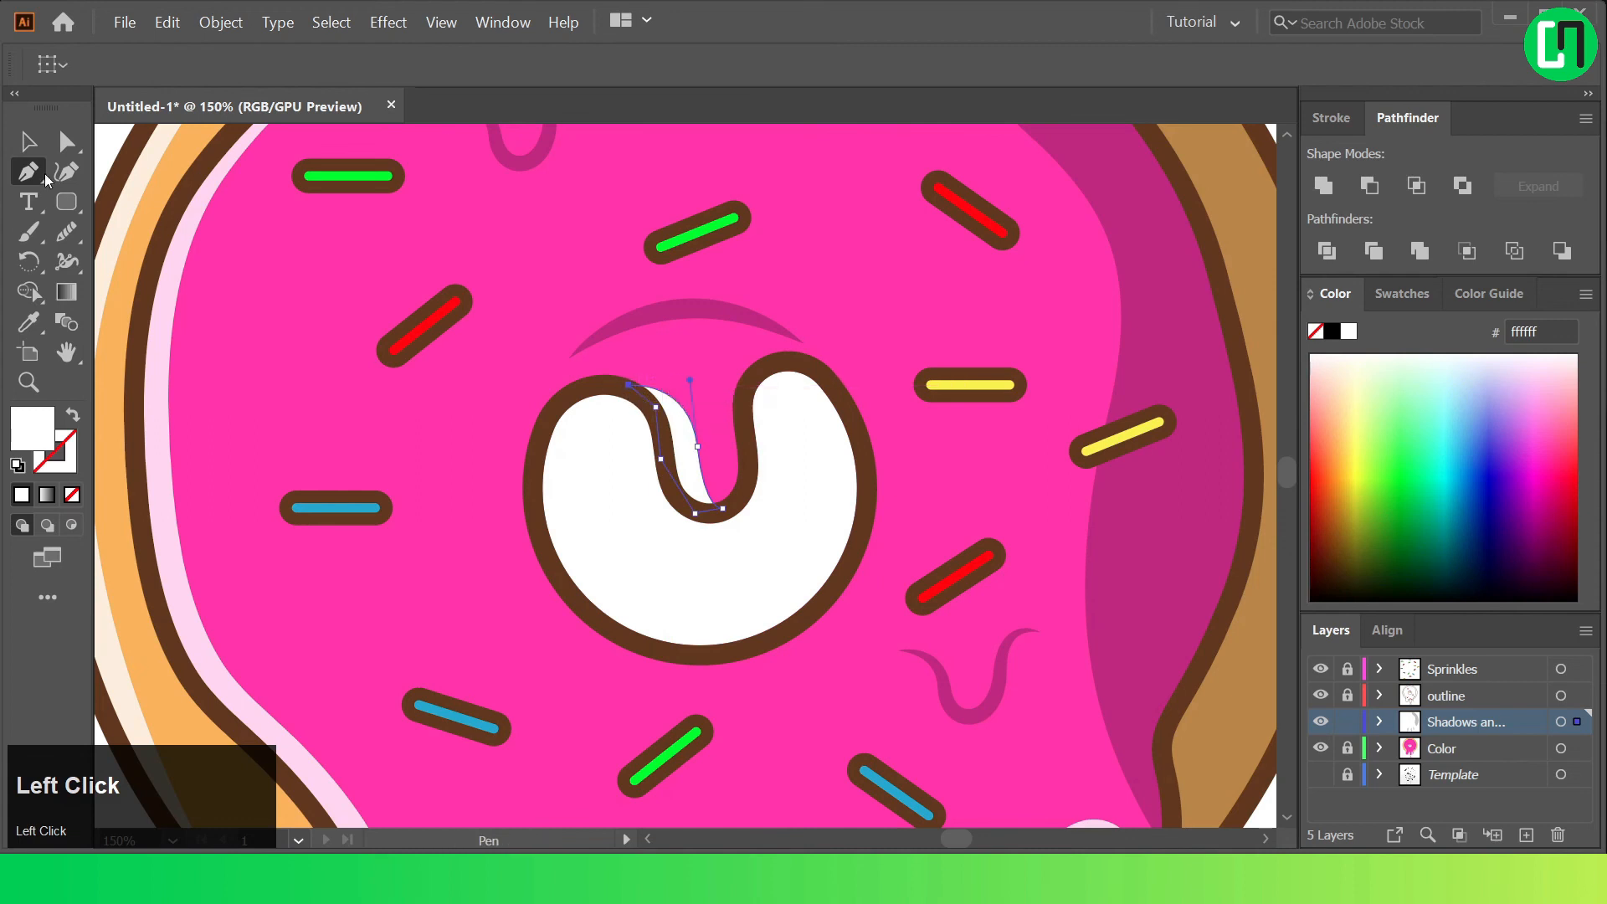
Set the opacity of the highlight on the inner drip to 80%.
ctrl+click(791, 433)
scroll(520, 64, down, 12)
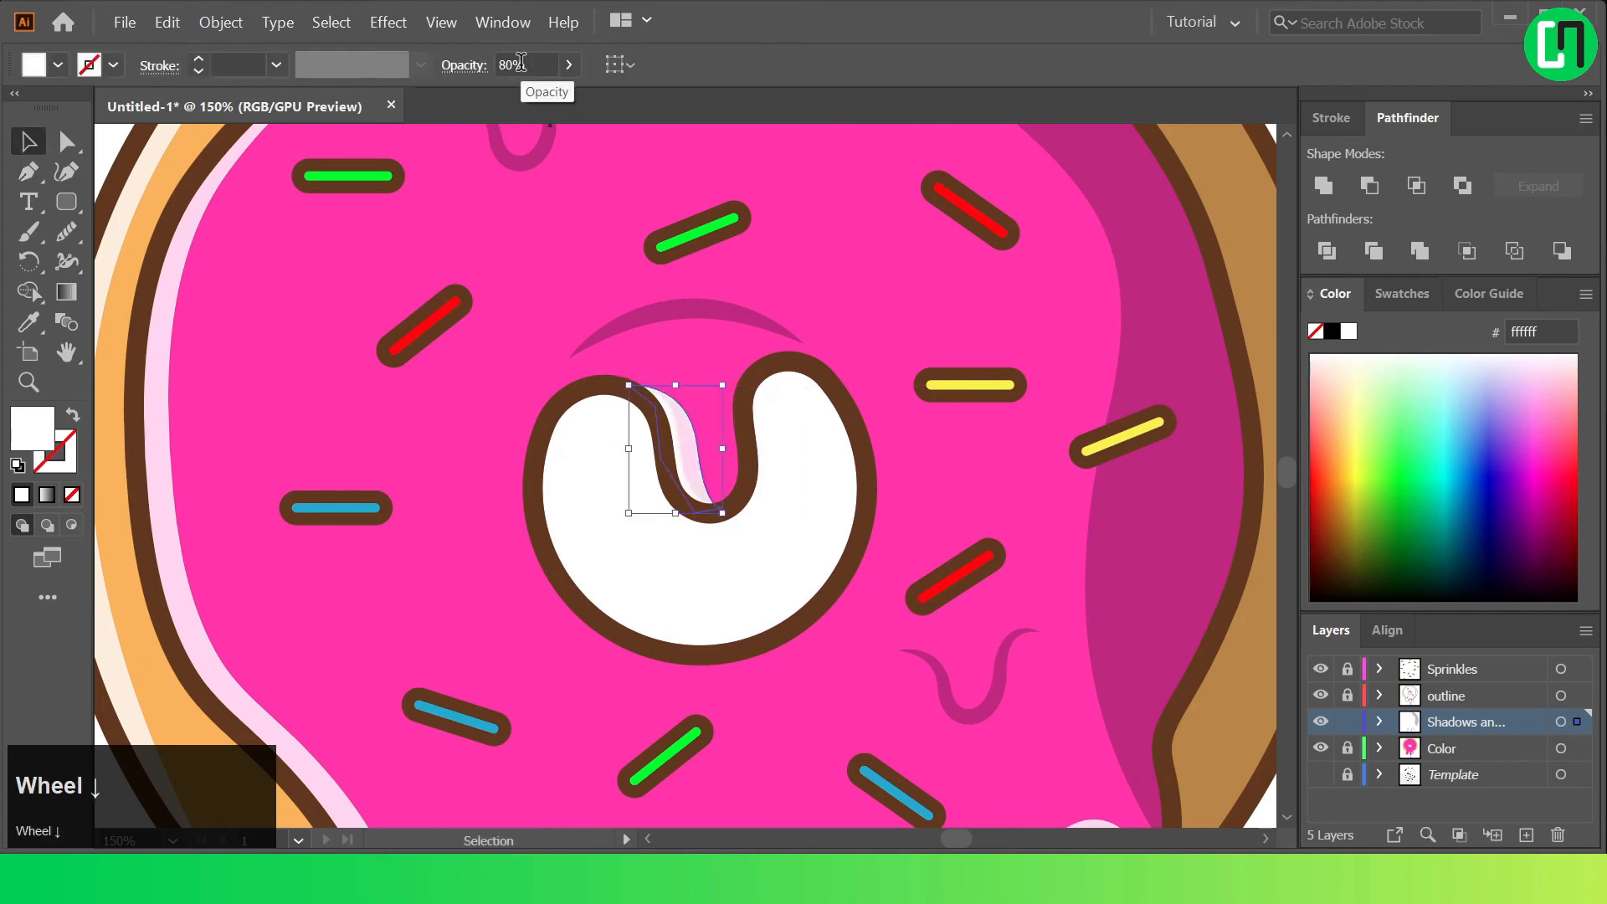
click(849, 238)
Draw a narrow white ellipse on the icing left of the hole, tilt it to the right and place it between the sprinkles.
key(l)
scroll(795, 485, down, 2)
scroll(603, 401, up, 2)
mouse_move(530, 338)
mouse_down()
mouse_move(609, 536)
mouse_move(562, 540)
mouse_up()
click(28, 141)
click(146, 172)
click(599, 385)
drag(608, 348, 628, 293)
drag(584, 389, 544, 423)
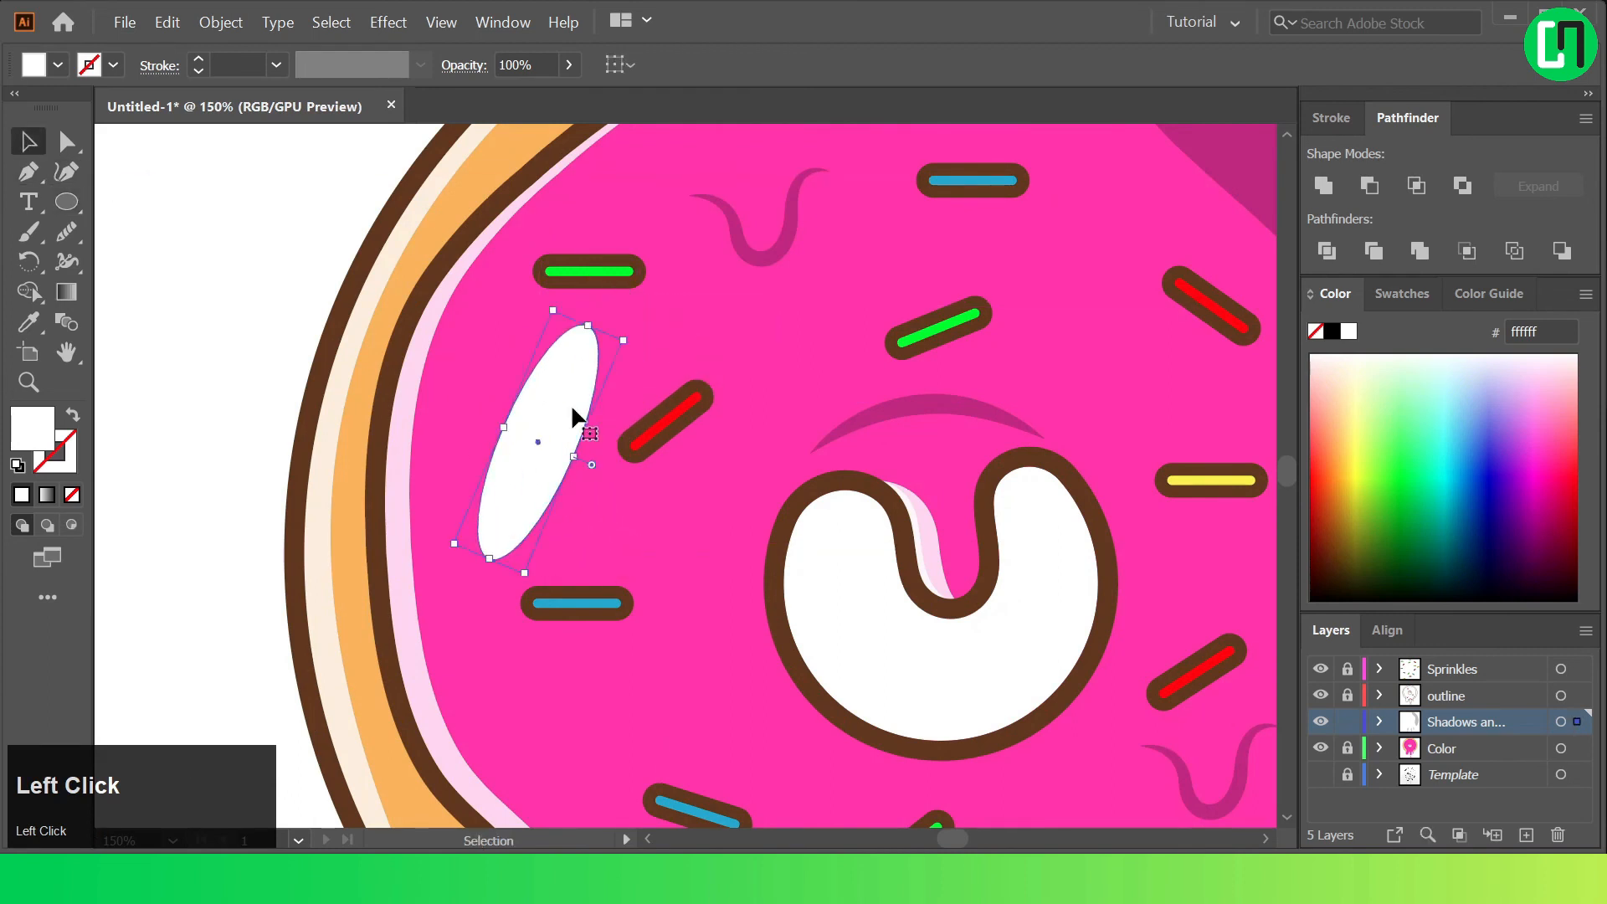
Set the tilted white ellipse's opacity to 20%.
click(513, 65)
text(20)
key(Return)
Place copies of the translucent ellipse at the icing's lower right and upper right, and fill the upper-right one black.
scroll(323, 330, down, 2)
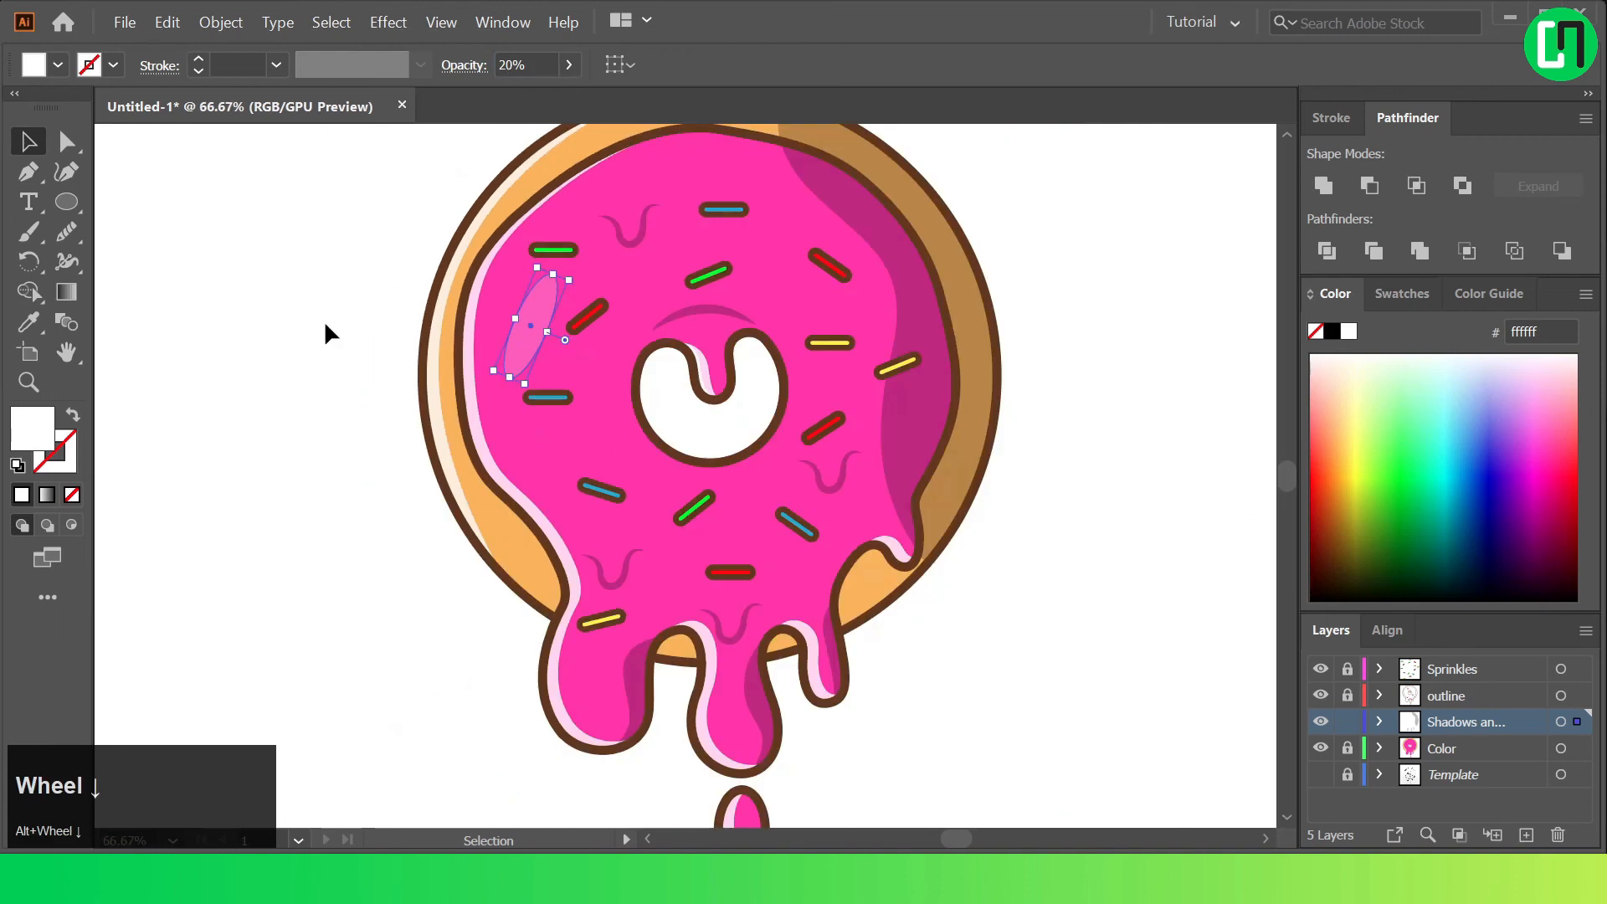
drag(519, 315, 793, 251)
click(985, 566)
click(1098, 356)
click(765, 254)
click(1331, 331)
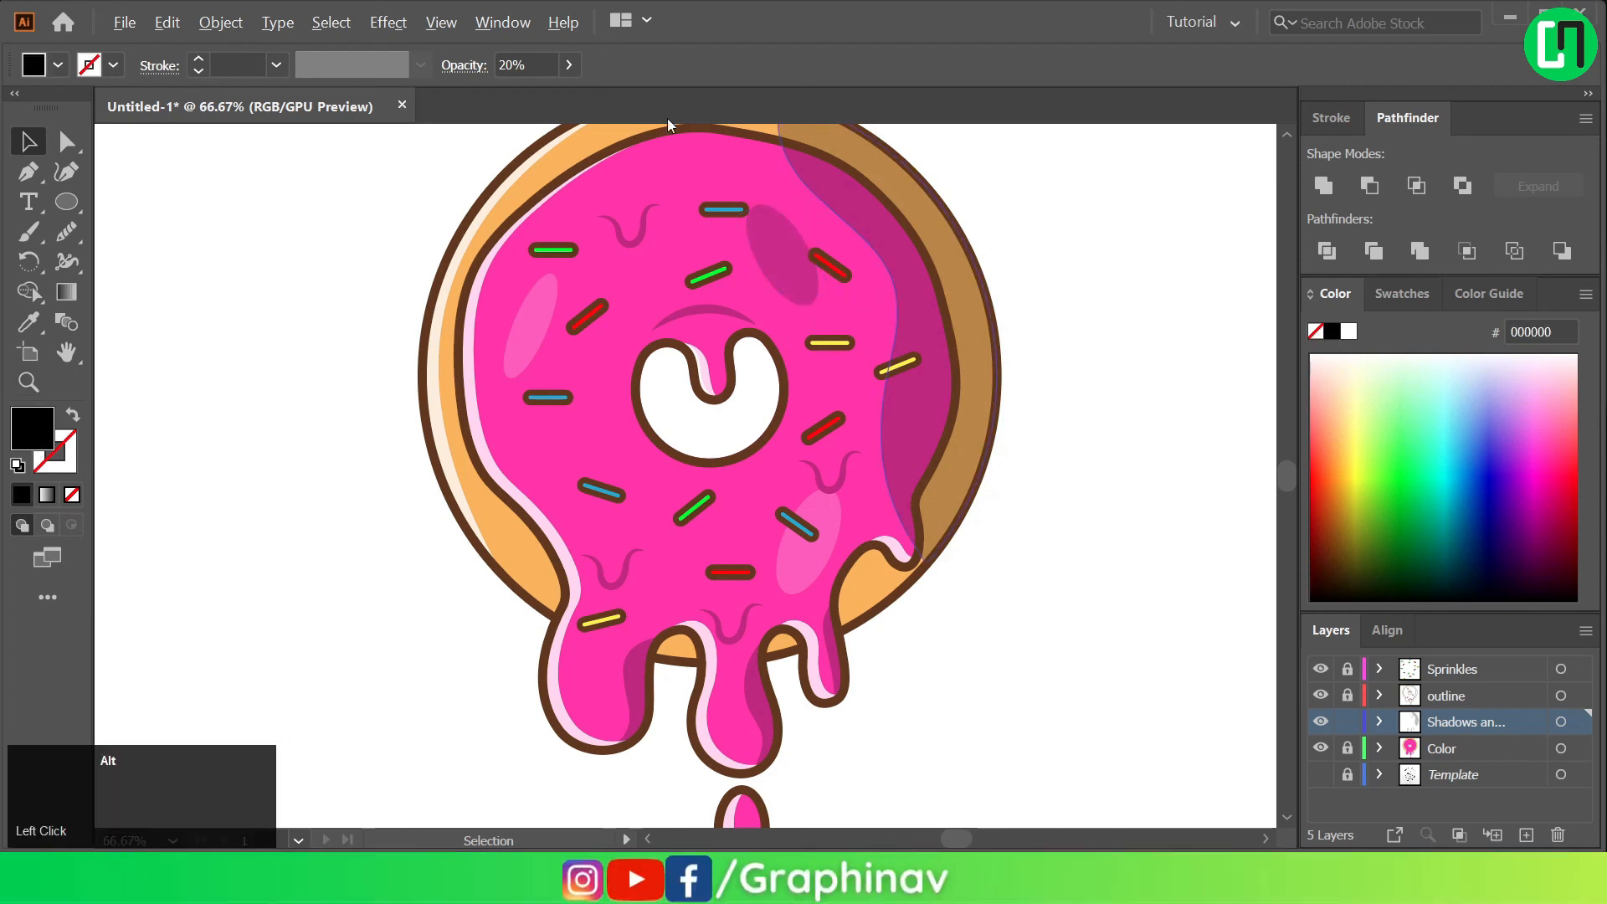
Move the black ellipse slightly down between the upper-right sprinkles and set its opacity to 12%.
scroll(661, 156, up, 1)
click(866, 281)
drag(867, 276, 881, 305)
click(919, 273)
key(ctrl+0)
click(724, 350)
scroll(520, 66, down, 6)
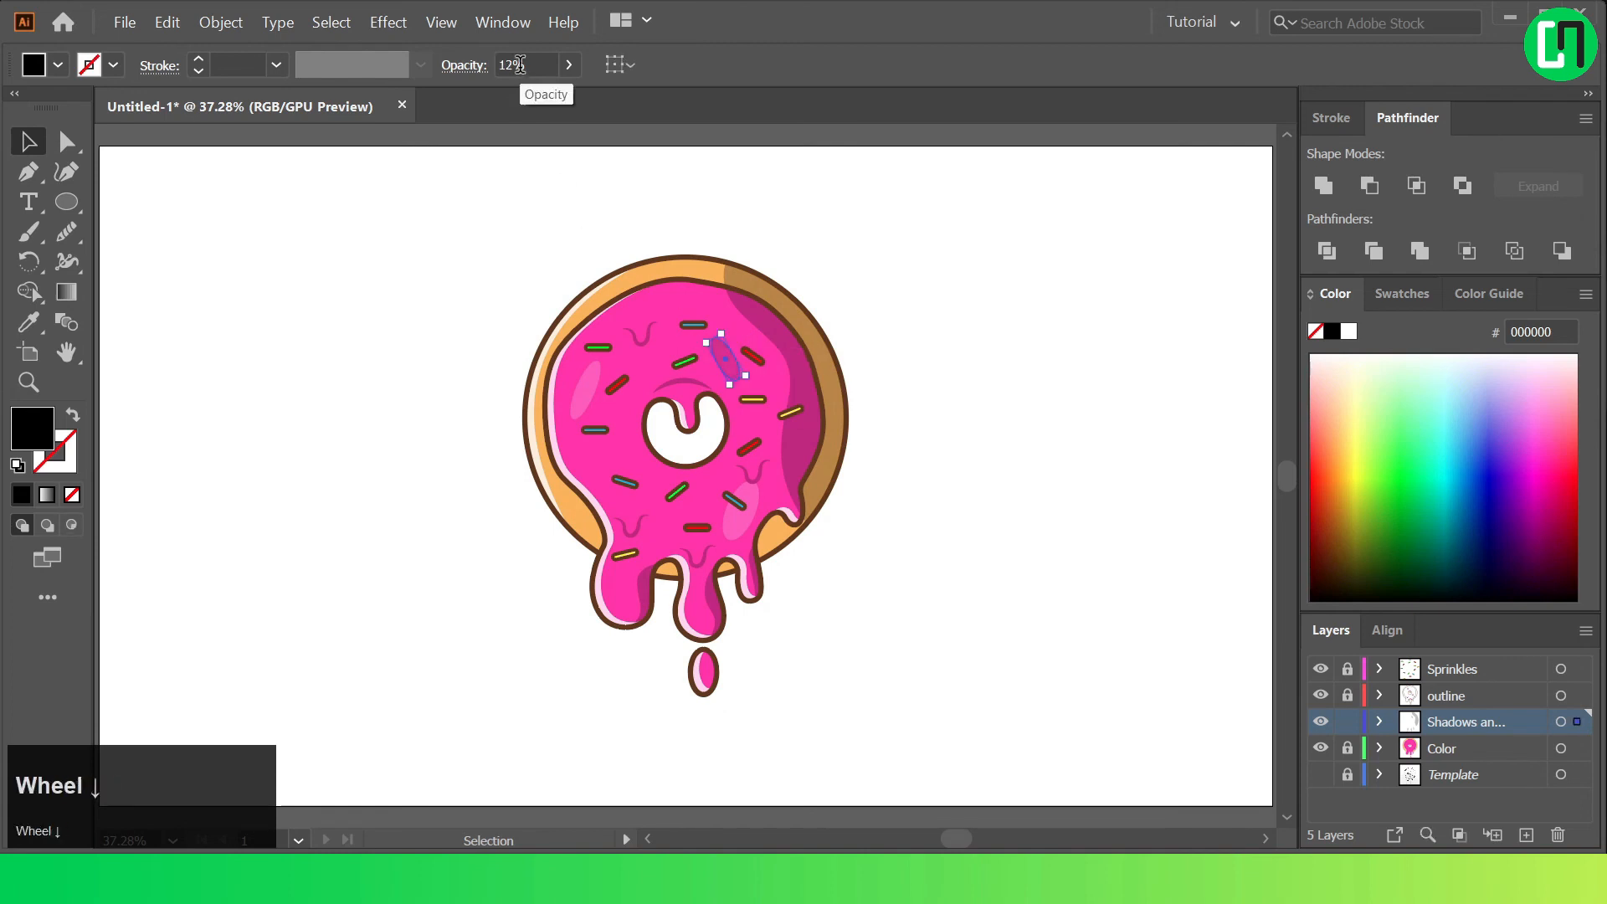
click(911, 237)
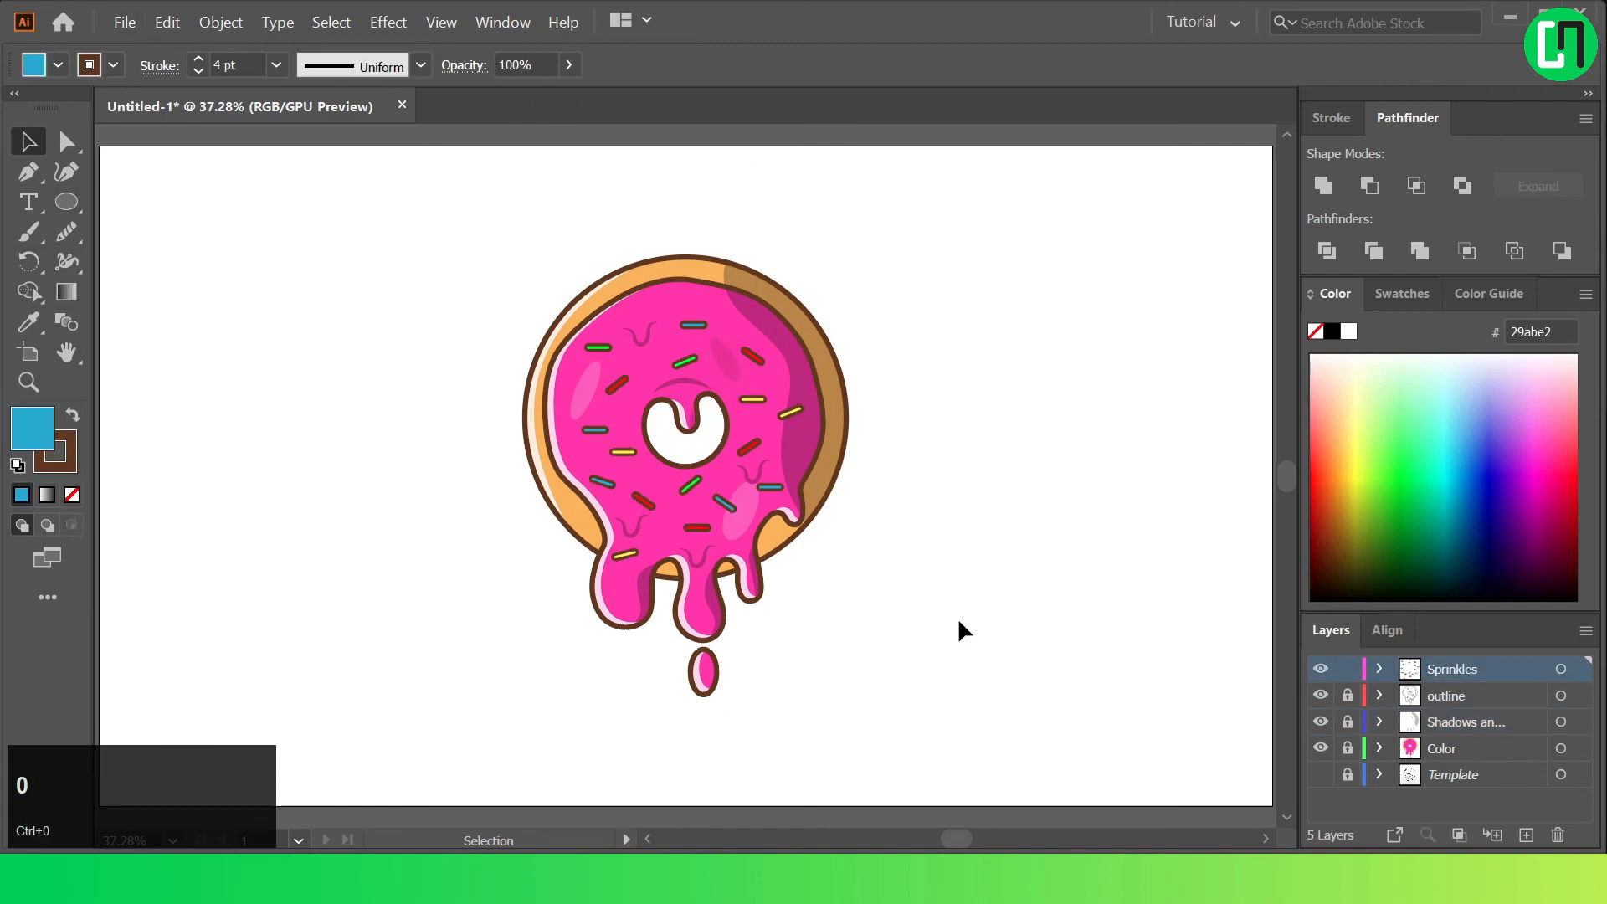
Lock the Sprinkles layer and add a new layer named Background directly above the Template layer.
click(1354, 668)
click(1425, 775)
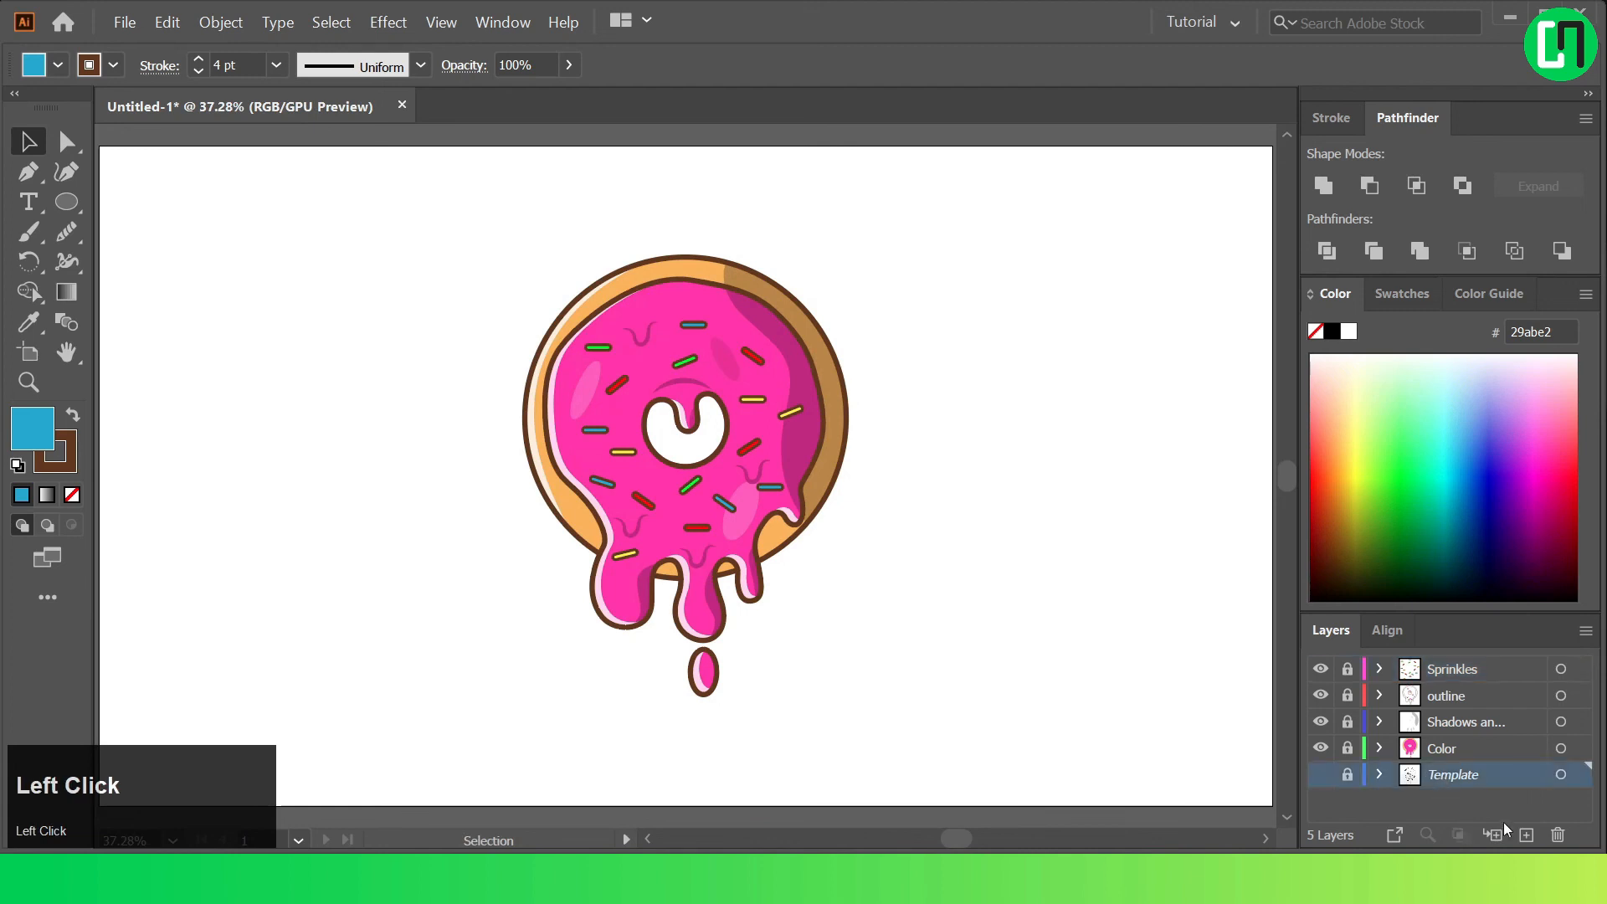
click(1526, 834)
text(B)
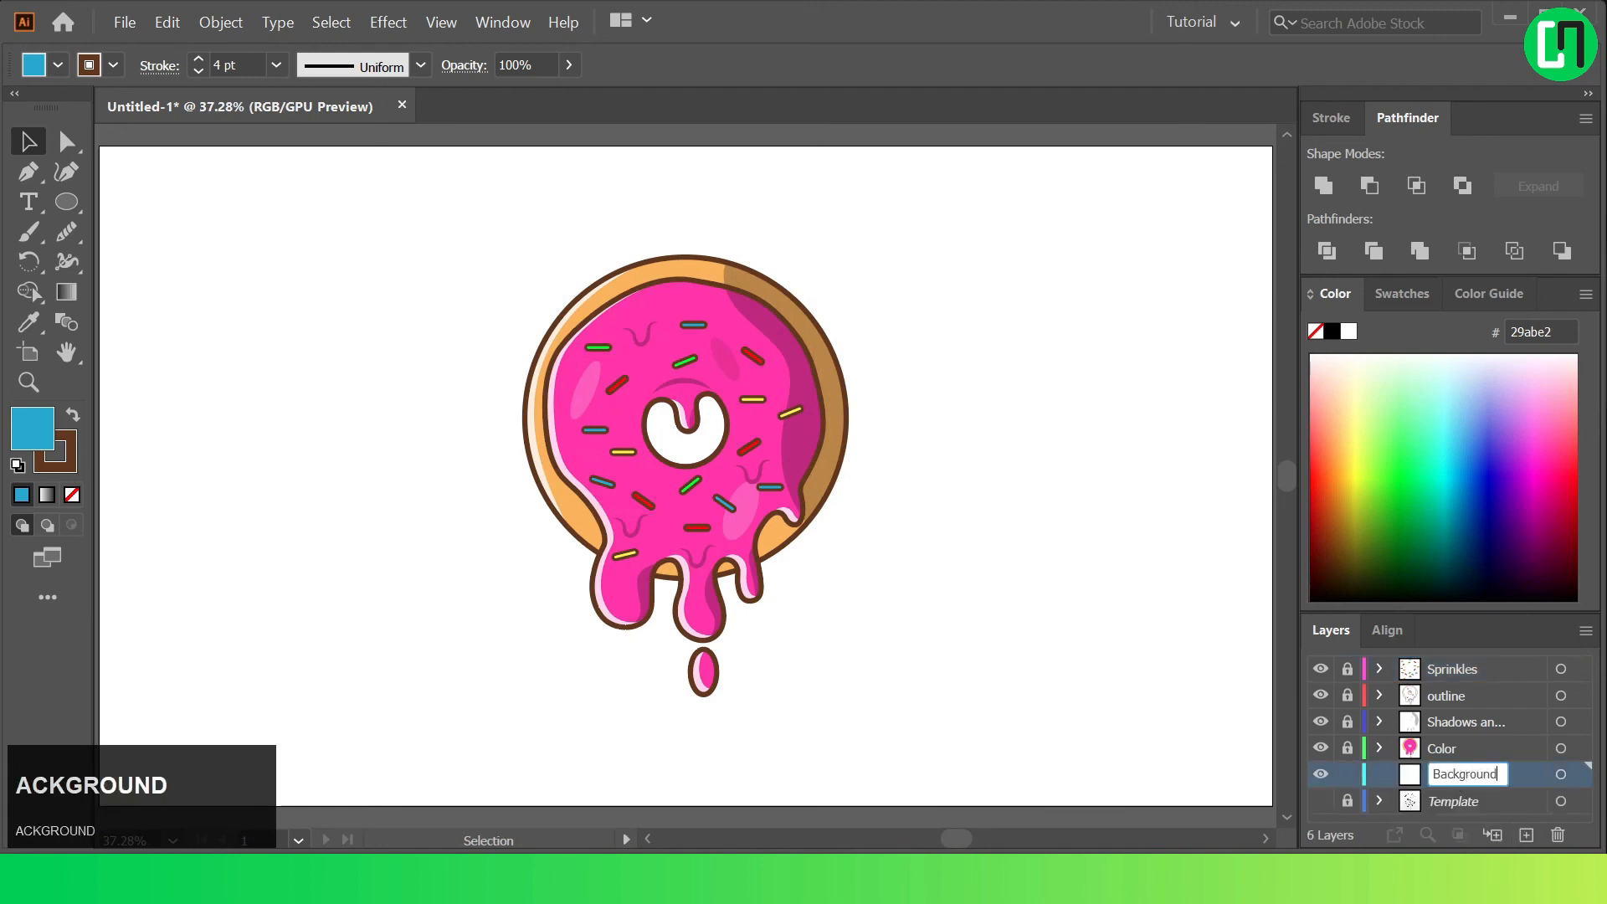
text(ackground)
Draw a rectangle covering the whole artboard, filled with blue 29abe2 and without a stroke.
click(41, 431)
click(72, 495)
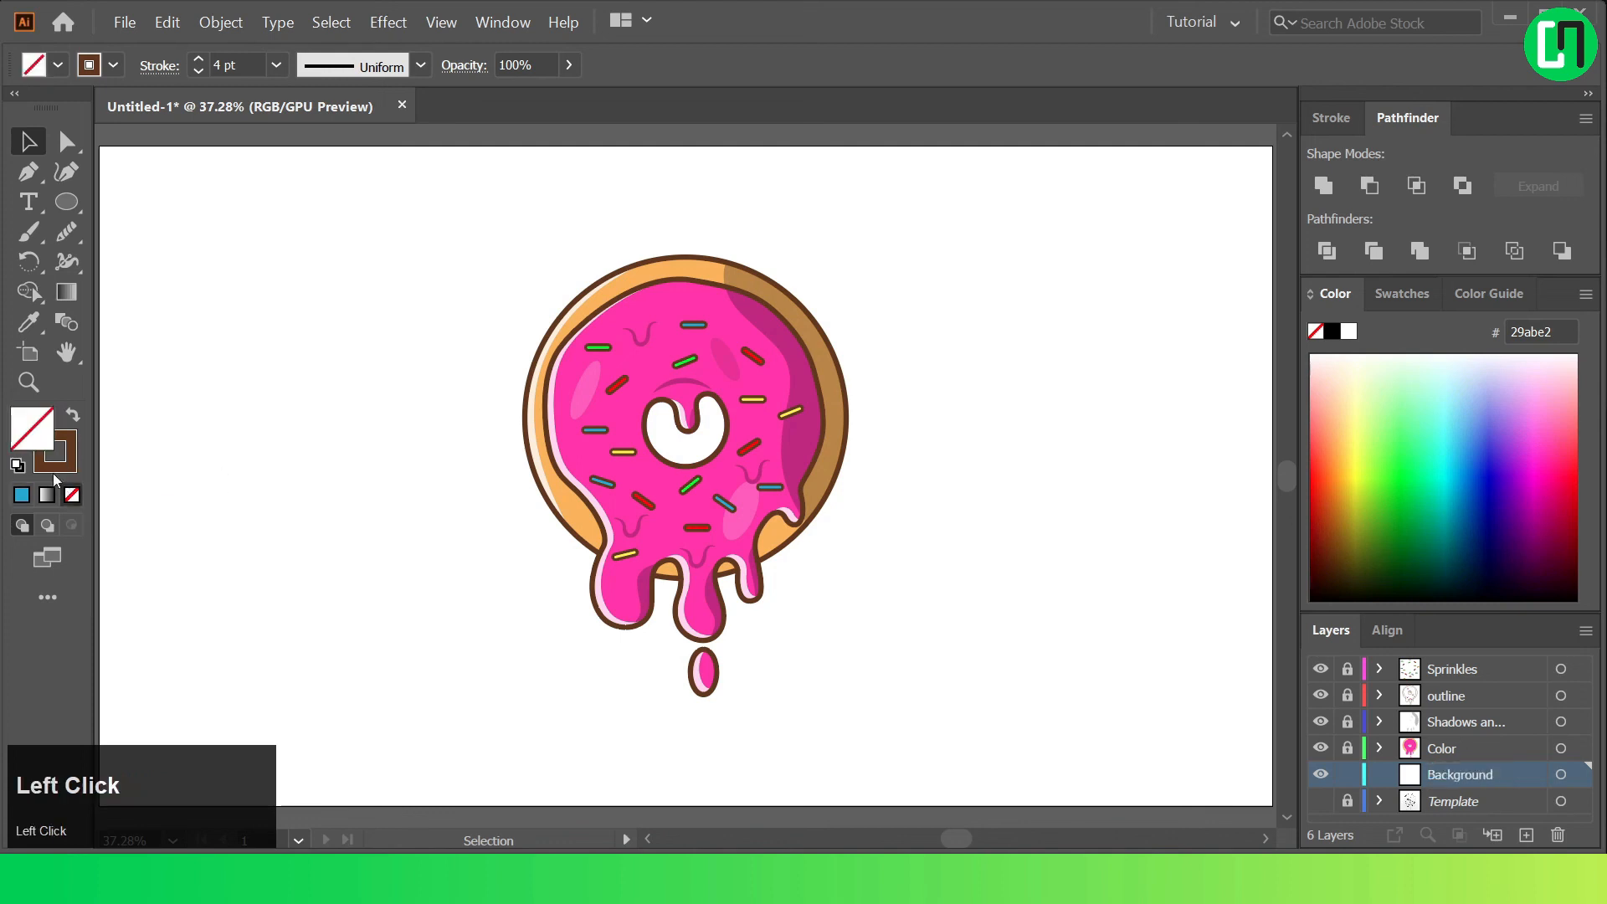
click(1423, 291)
click(1457, 390)
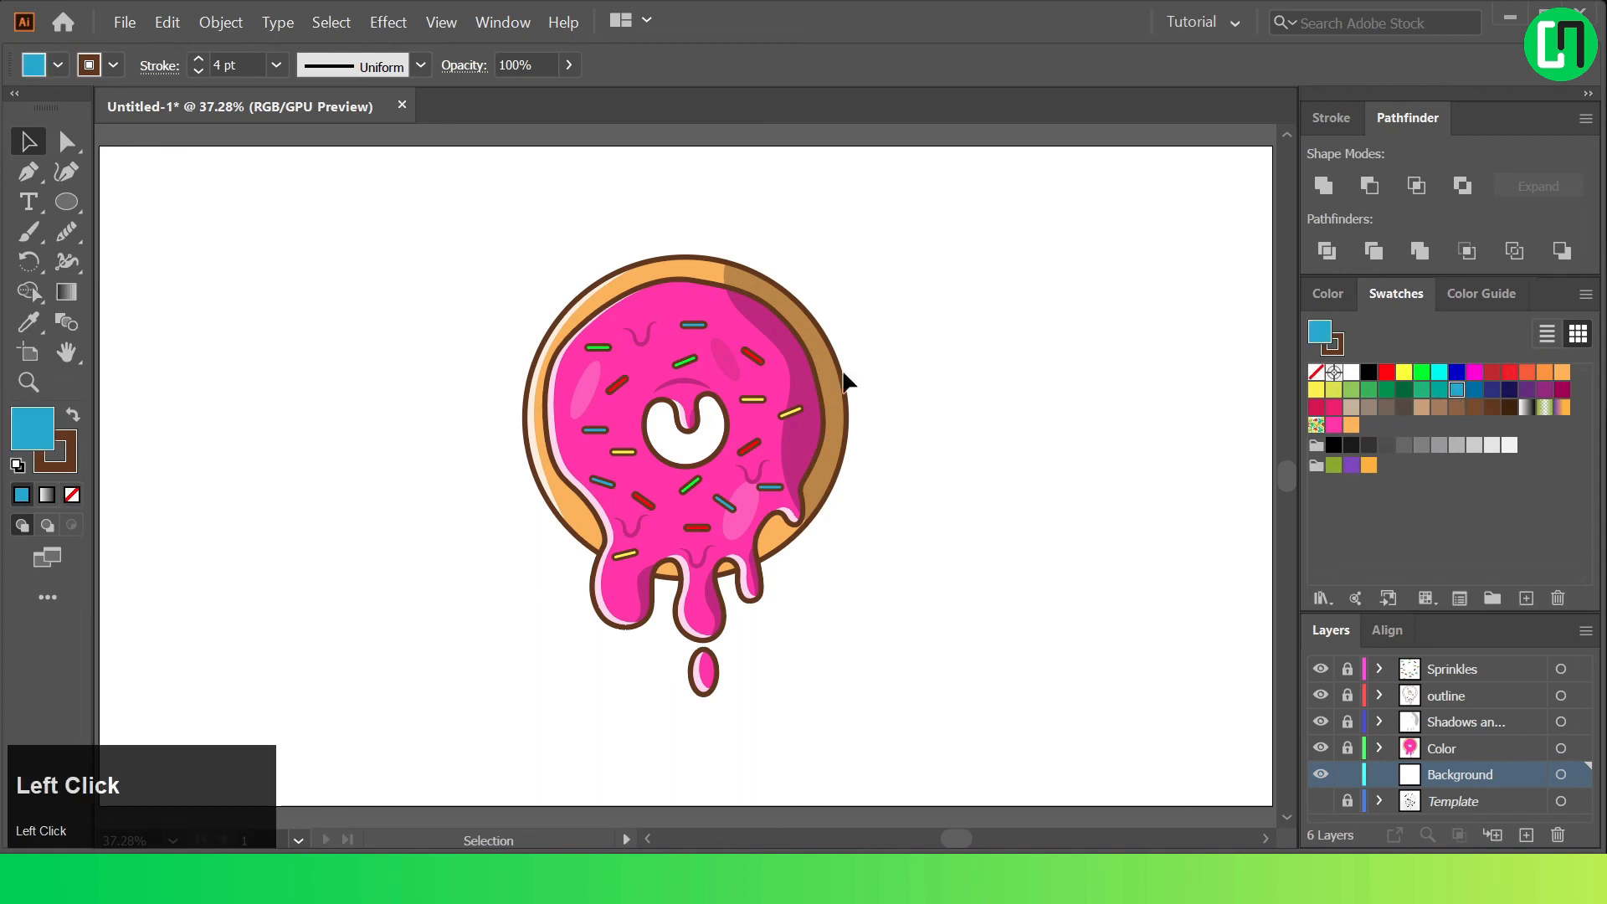
click(72, 473)
click(72, 494)
right_click(66, 202)
click(143, 201)
drag(99, 147, 1273, 808)
click(28, 141)
click(555, 129)
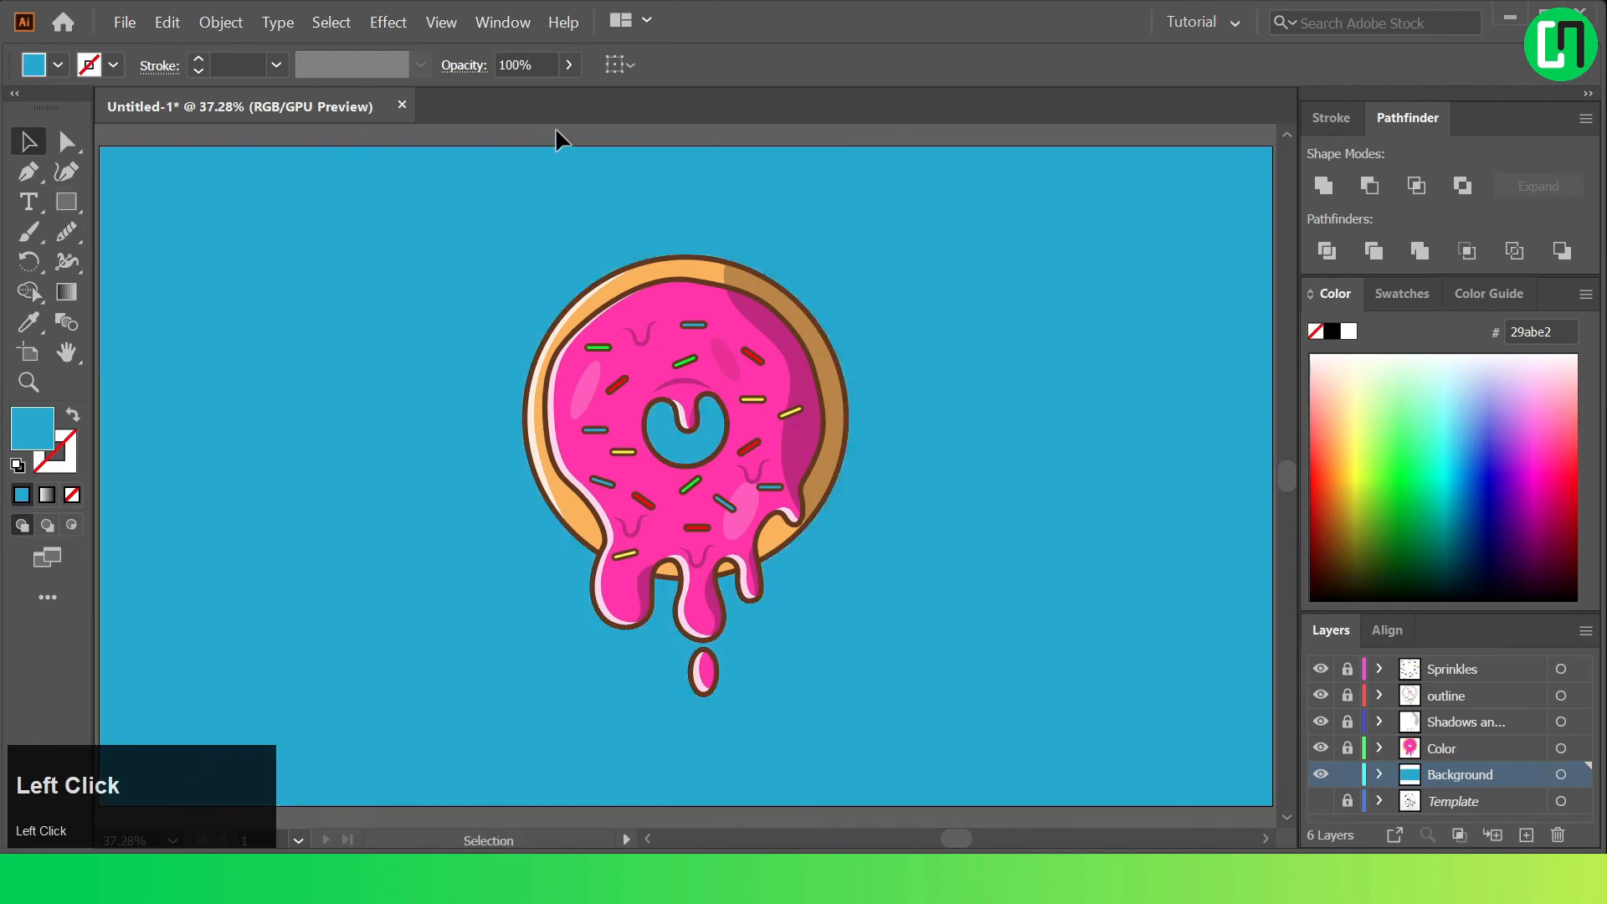
Draw a wide, flat ellipse below the falling drop and center it under the donut.
right_click(67, 203)
click(174, 266)
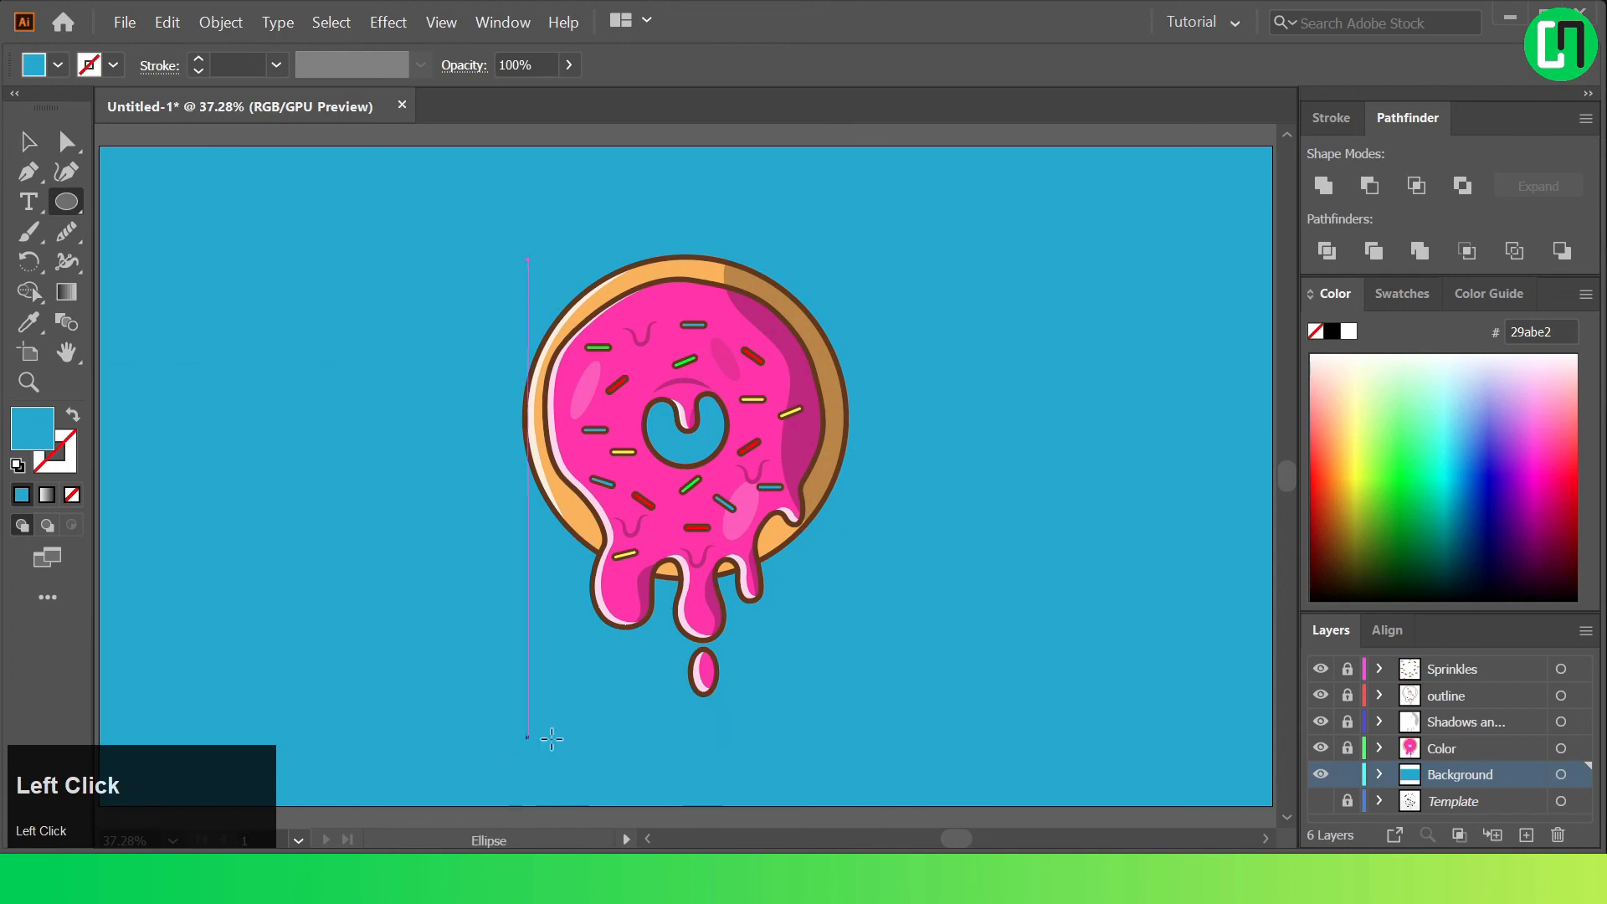
drag(555, 736, 846, 759)
key(v)
click(337, 339)
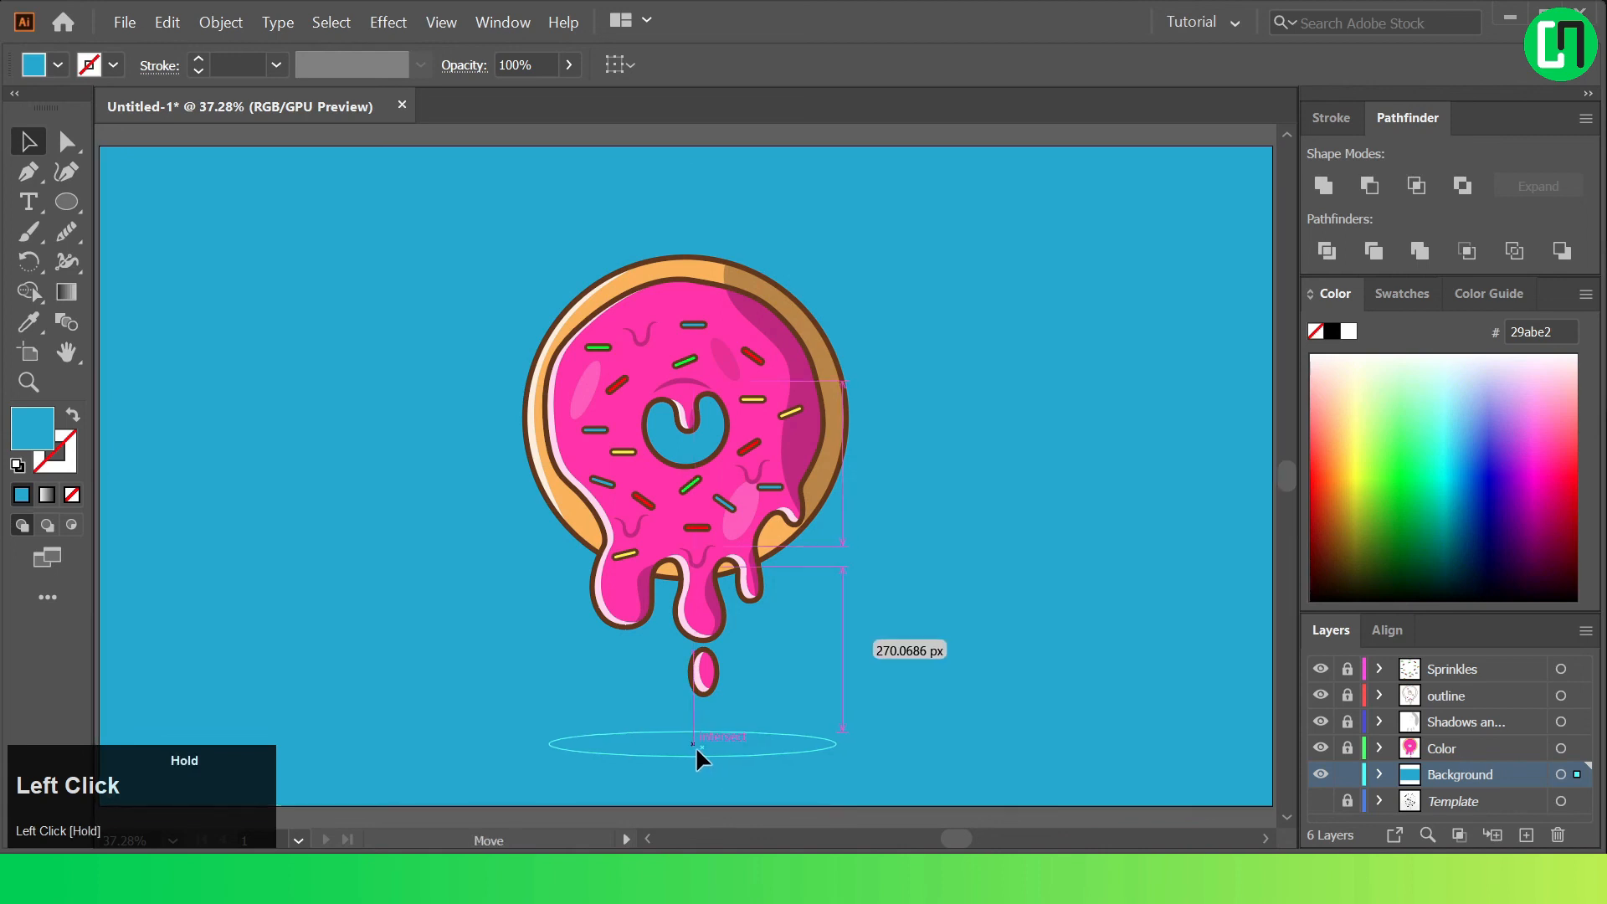
click(695, 746)
Fill the flat ellipse black at 15% opacity as a ground shadow and lock the Background layer.
click(1398, 298)
click(1369, 371)
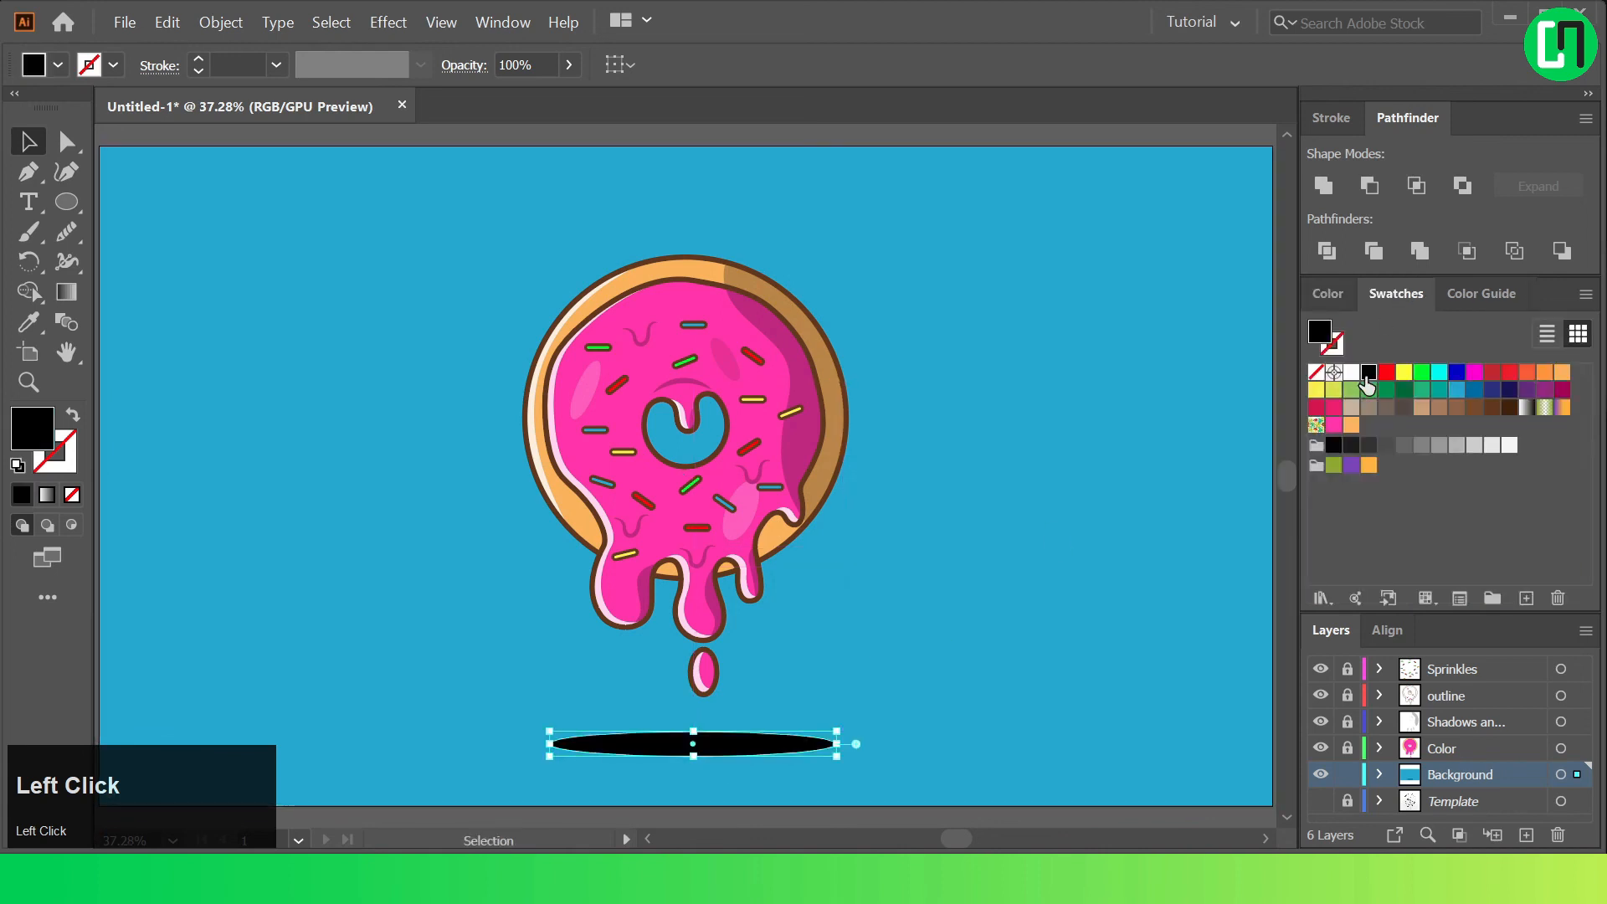
click(510, 63)
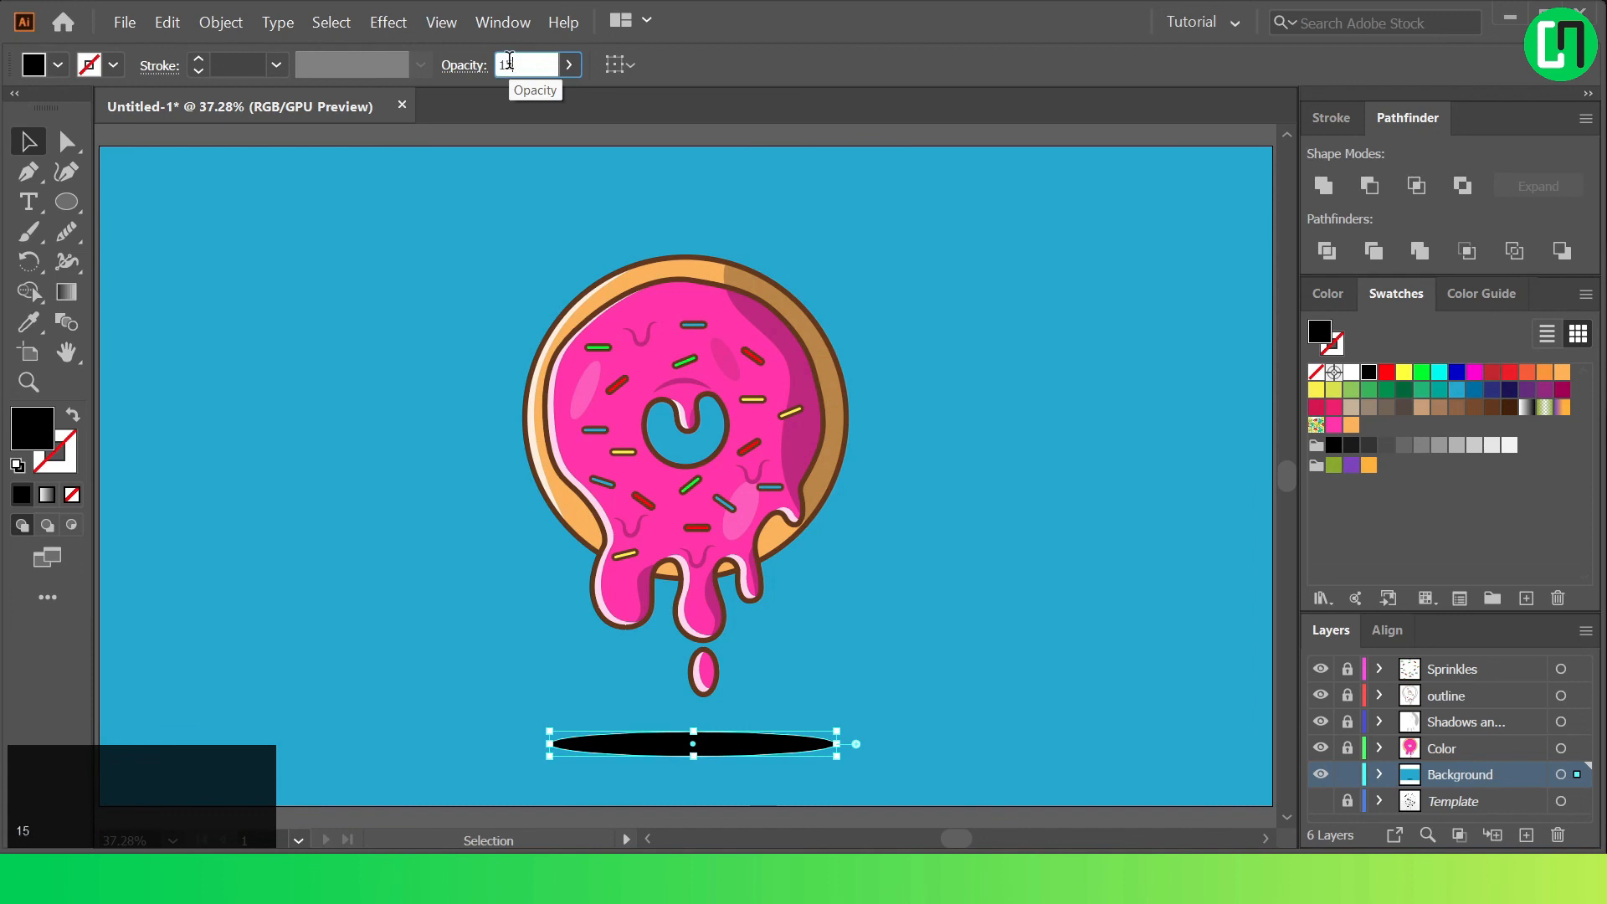
text(15)
key(Return)
click(369, 171)
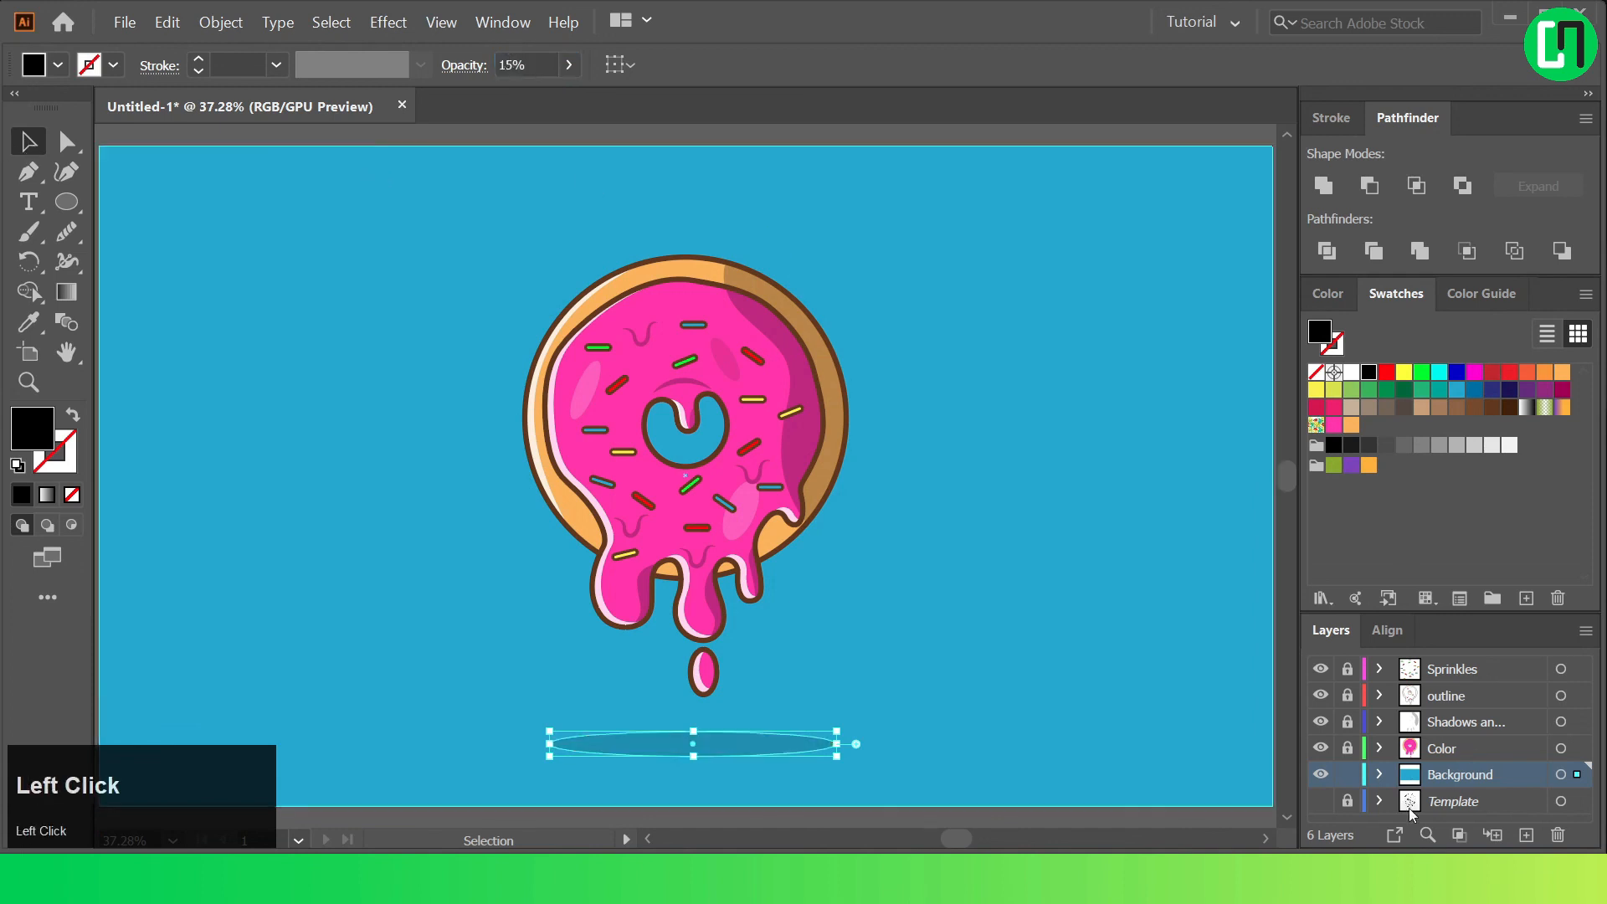
click(1349, 776)
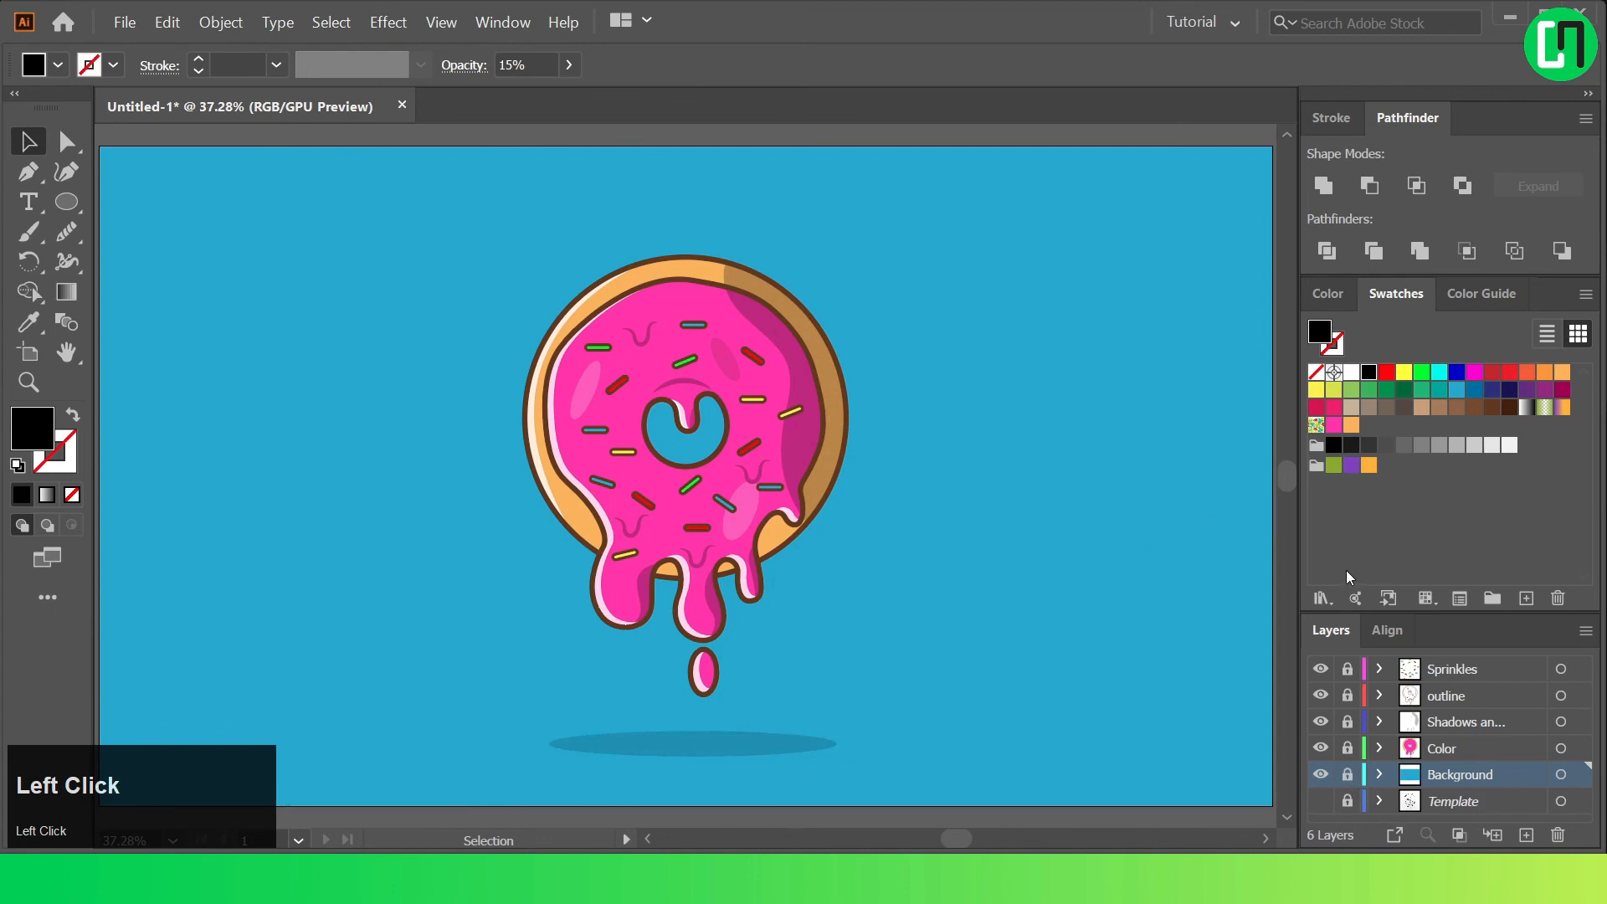